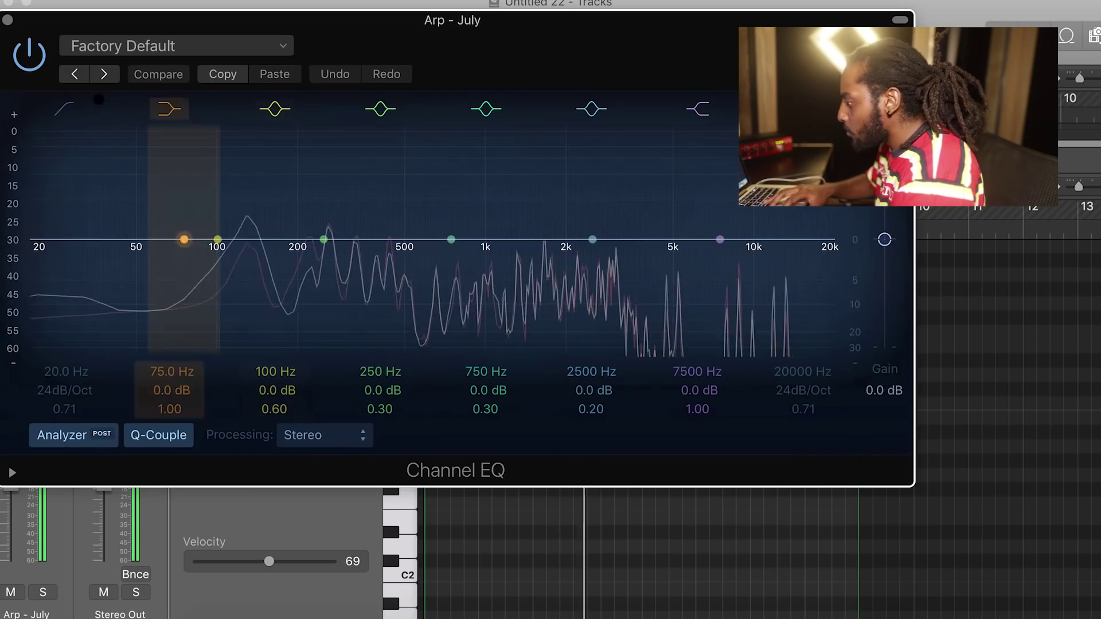
Cut the low end of the Arp - July track by setting the Channel EQ low-cut band to 81 Hz.
drag(36, 255, 192, 267)
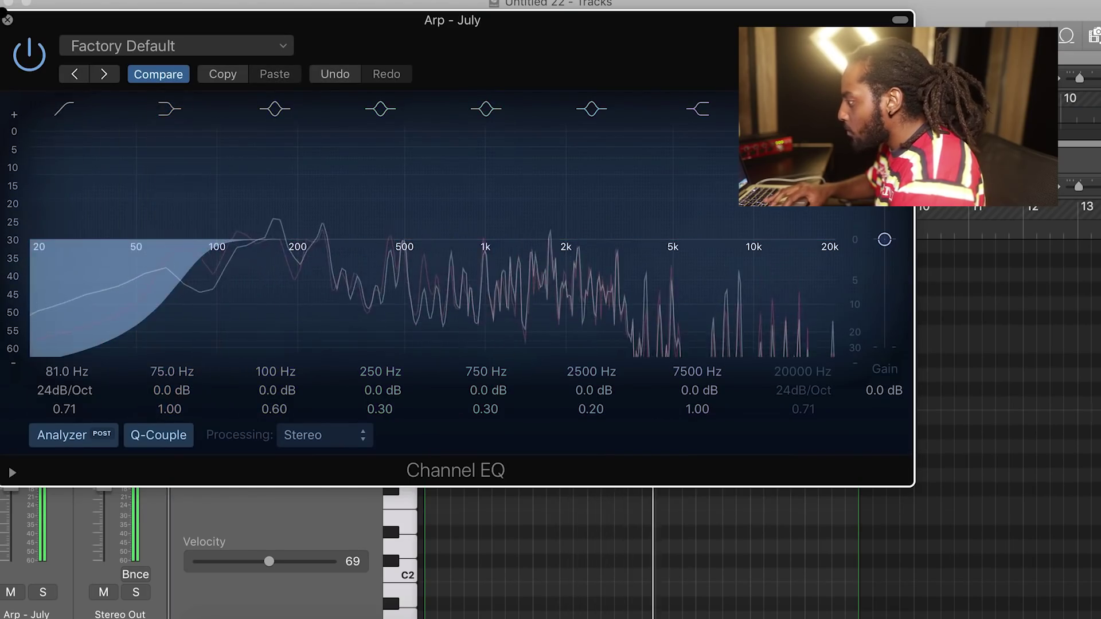
click(7, 20)
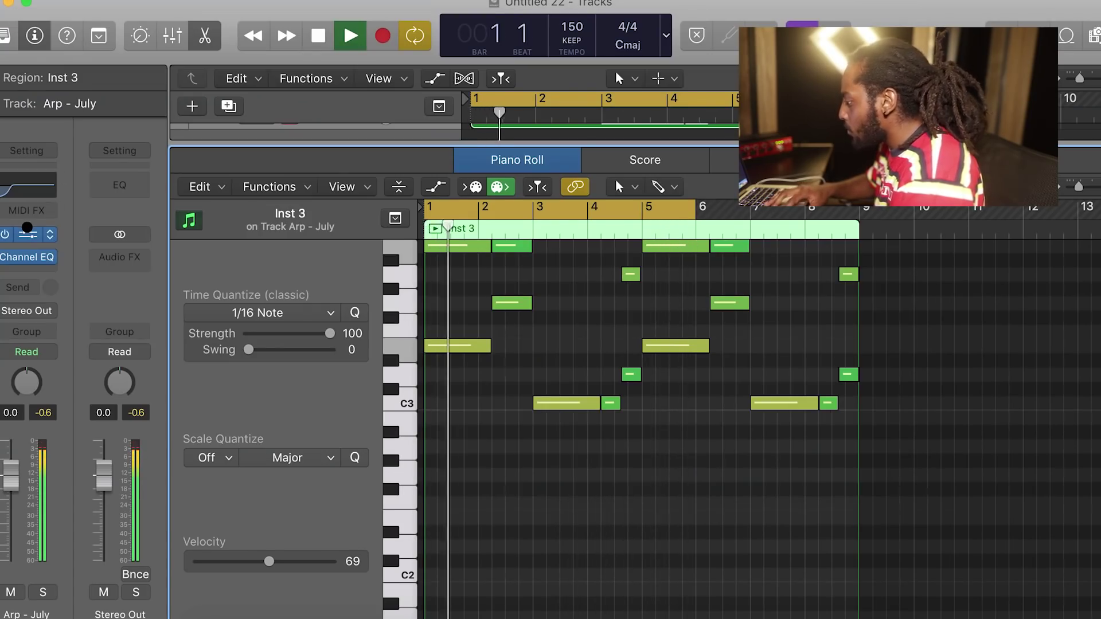
Lower the Arp - July track's volume to about -10 dB and its AULowpass cutoff to about 1.8 kHz.
click(27, 232)
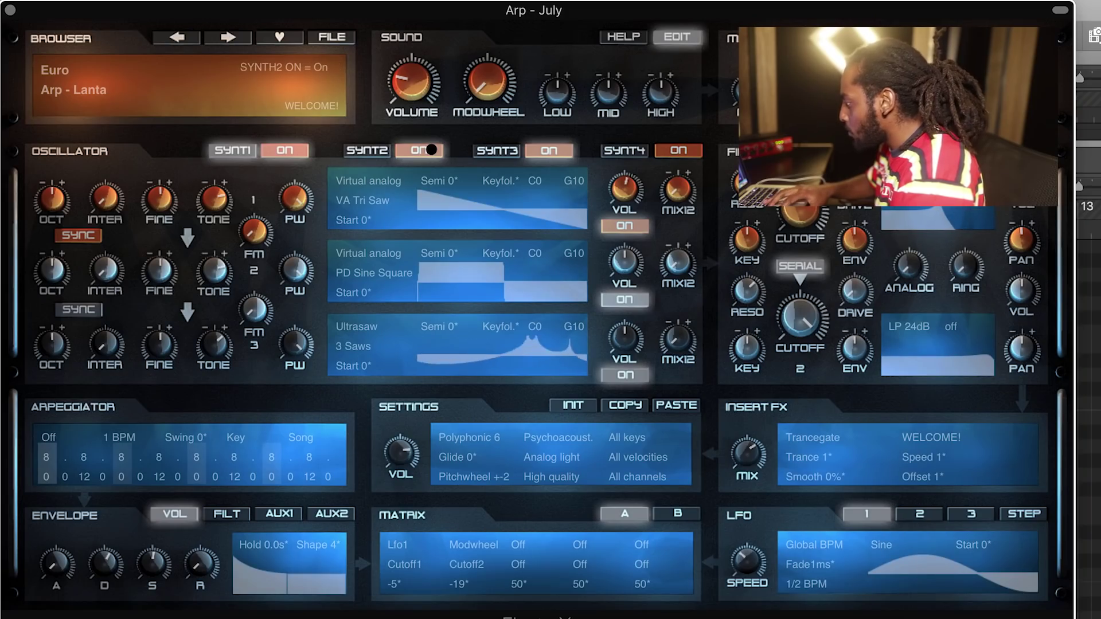
click(10, 9)
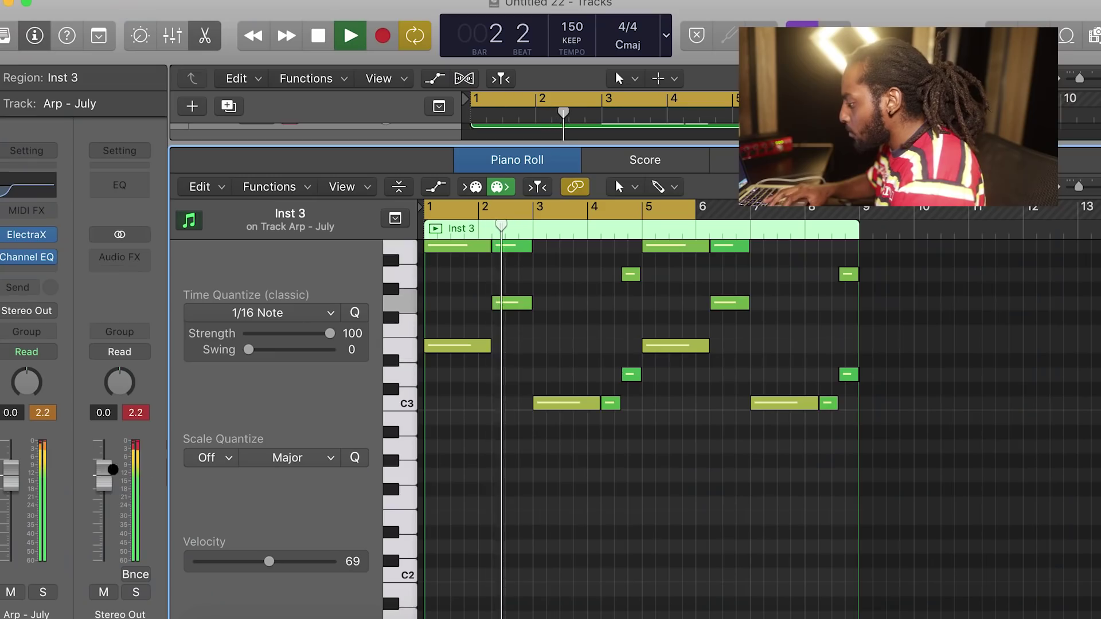
drag(9, 473, 8, 533)
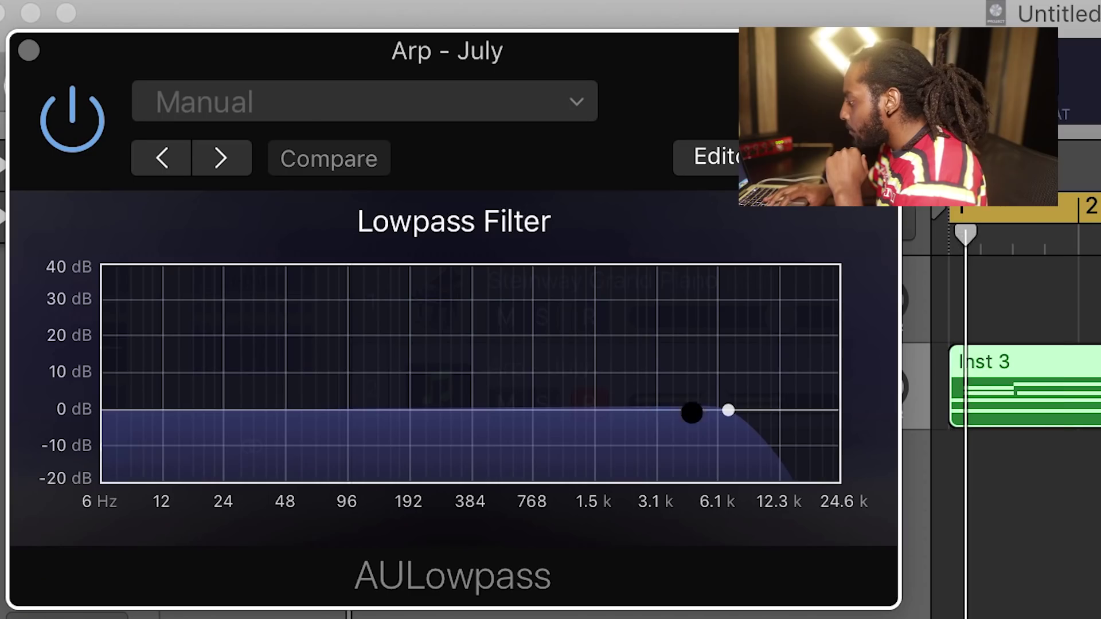
drag(726, 412, 608, 410)
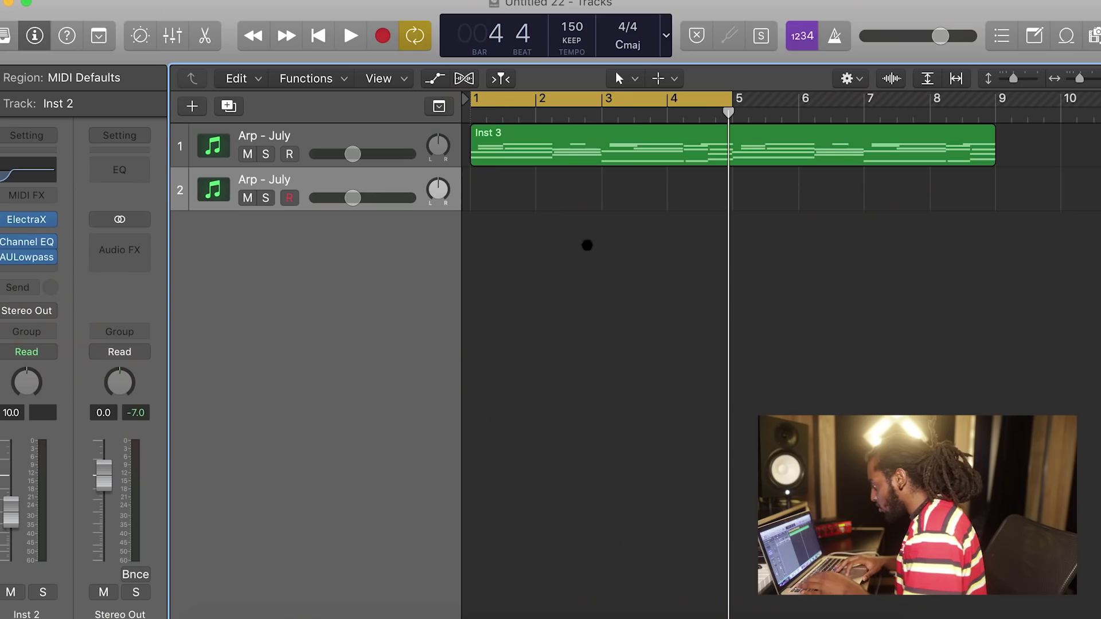
Copy the Inst 3 region onto the second track at bar 1, solo that track and play it.
drag(516, 145, 515, 189)
key(s)
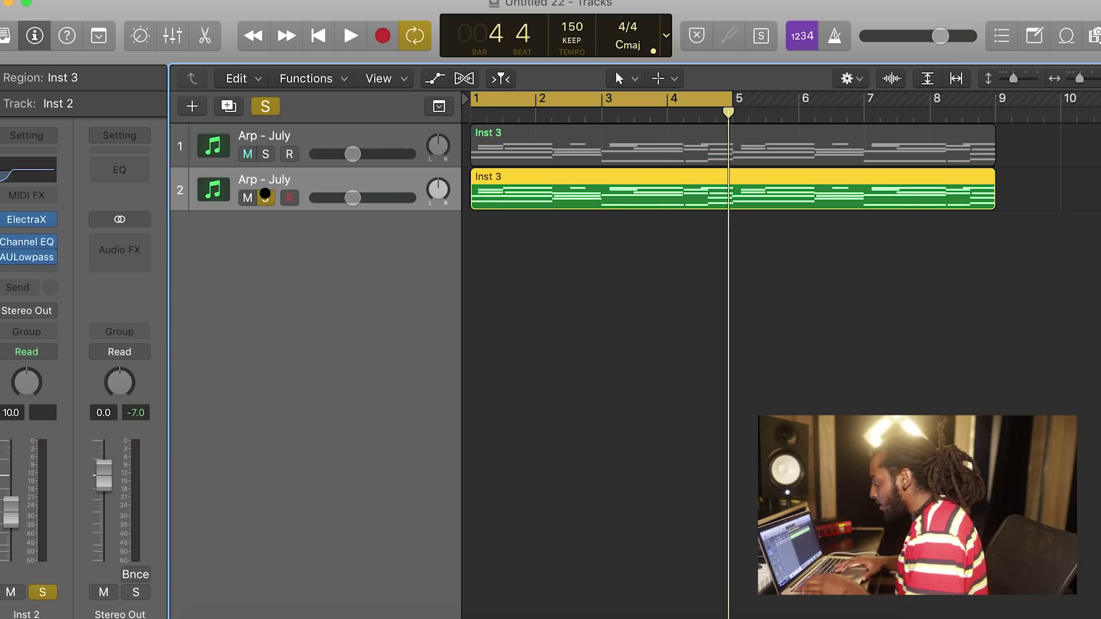
key(space)
key(space)
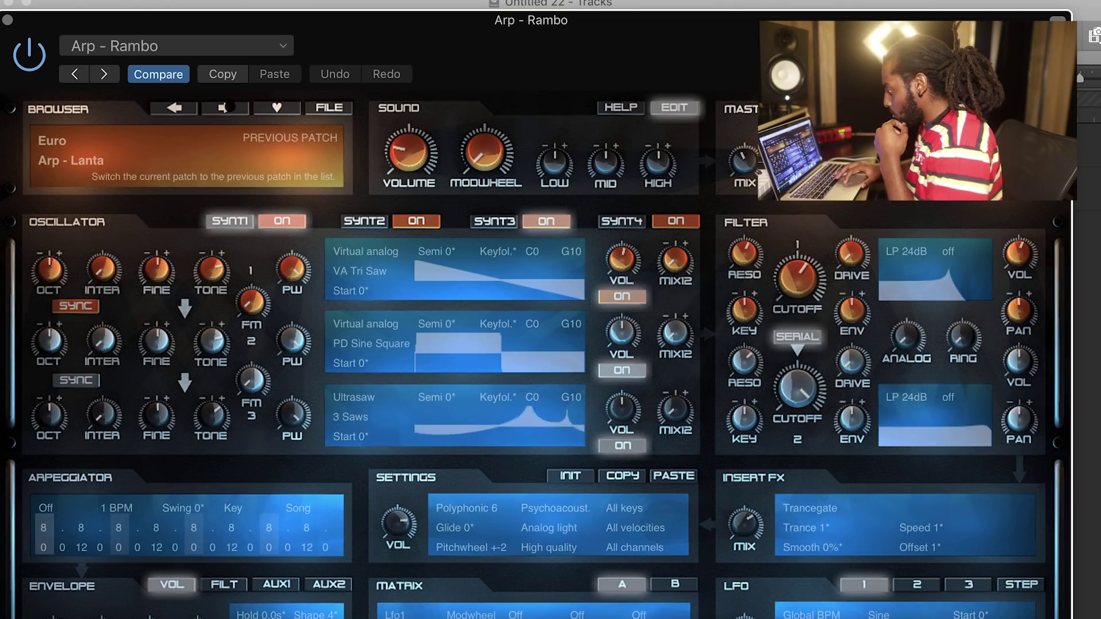
Change the second track's ElectraX patch to Arp - Rambo and stop playback.
click(230, 107)
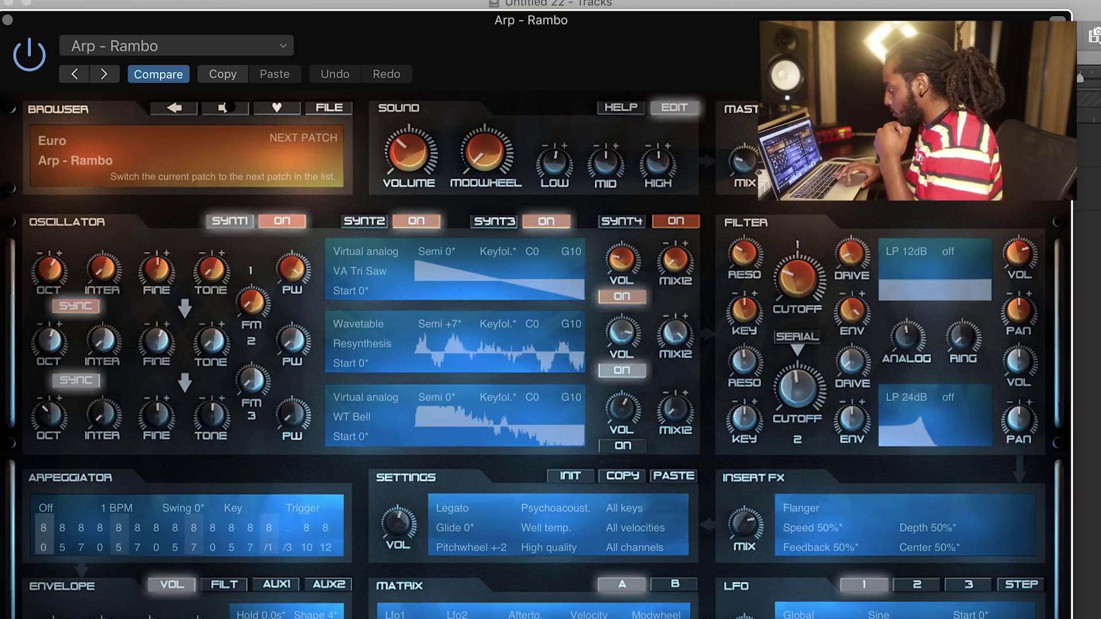
click(9, 20)
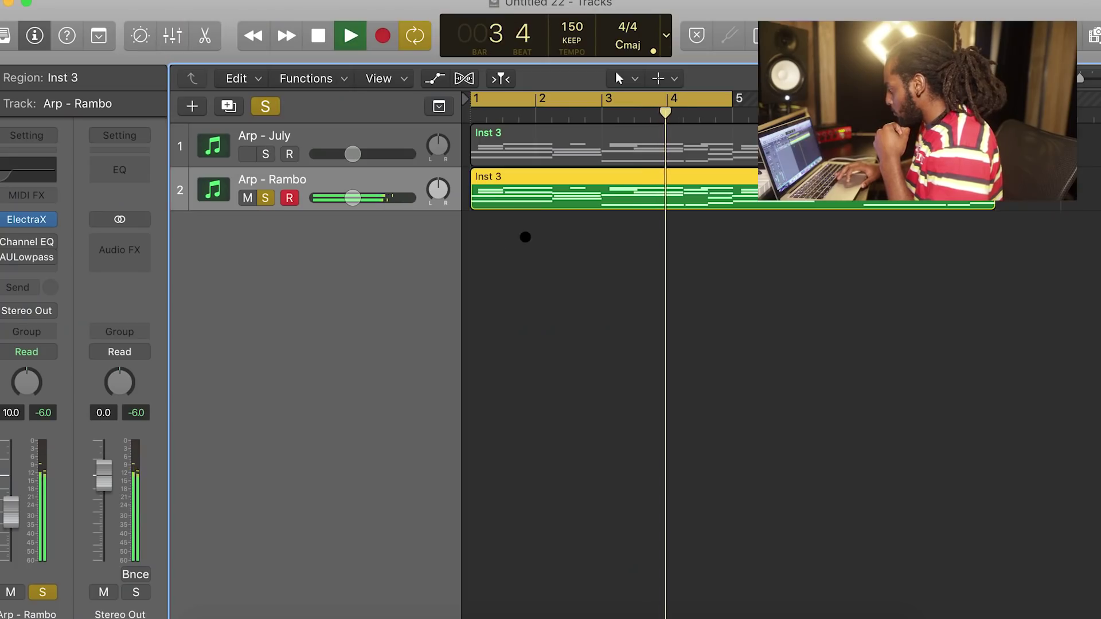
key(space)
Open the Inst 3 region on the Arp - Rambo track and align its first upper notes with the start of bar 1.
double_click(584, 194)
scroll(629, 486, down, 4)
scroll(523, 459, up, 4)
drag(435, 386, 429, 386)
drag(436, 343, 429, 343)
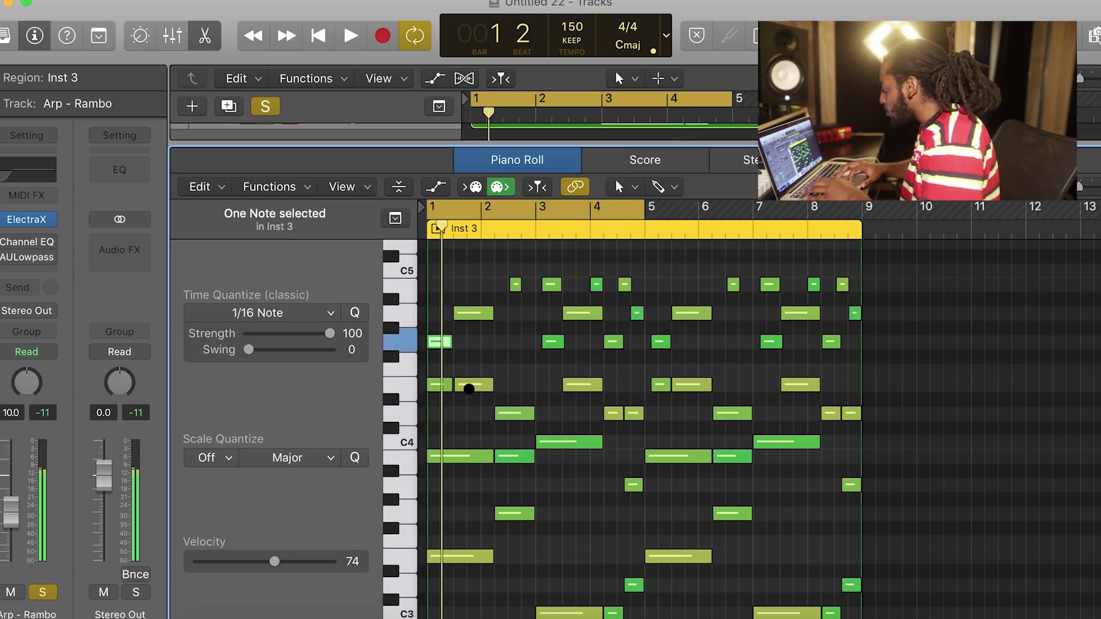
Simplify the upper notes into sustained chords, trim the opening lower notes to end at bar 2, and play the result.
drag(480, 408, 470, 310)
drag(444, 349, 477, 345)
drag(492, 456, 479, 456)
drag(493, 556, 481, 422)
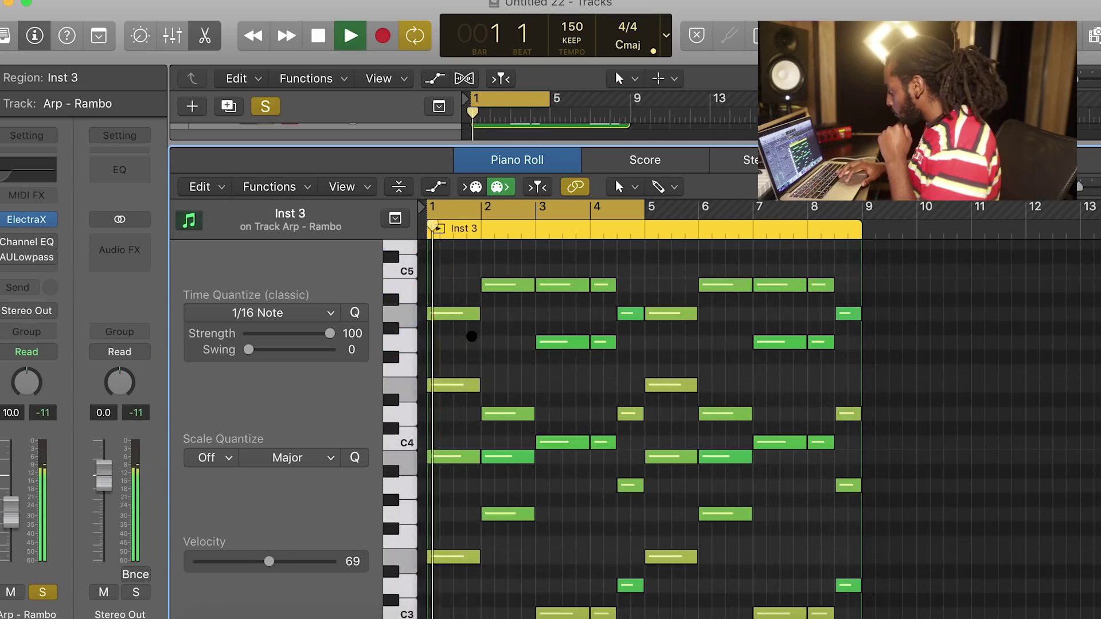
key(space)
key(space)
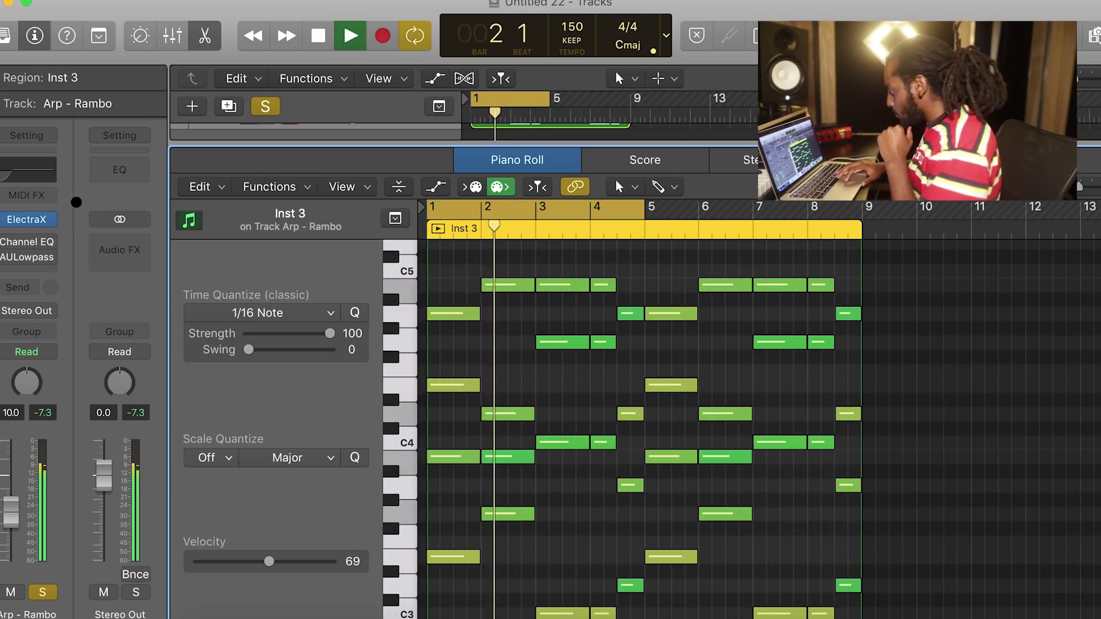
Add the Arpeggiator MIDI effect to the Arp - Rambo track with its default settings and play the chords through it.
key(space)
click(47, 201)
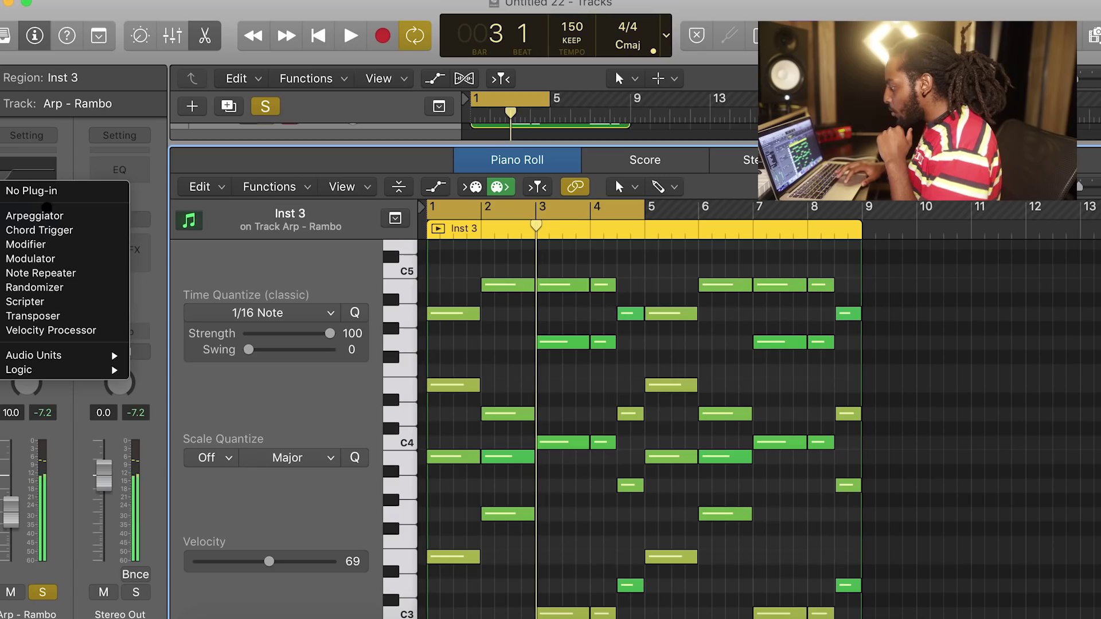
click(55, 216)
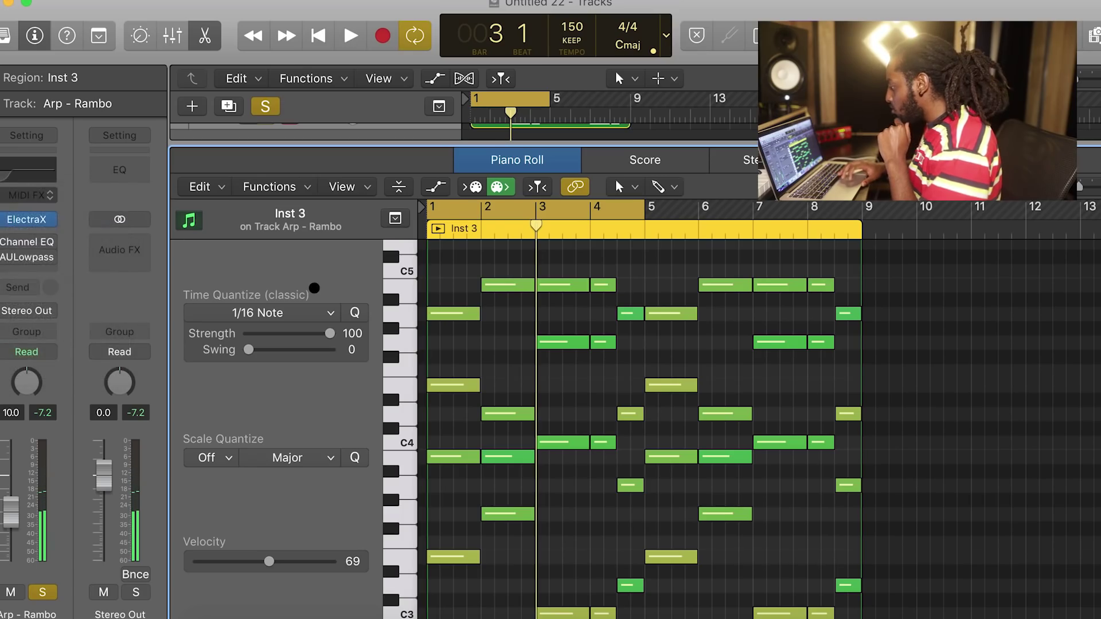
key(space)
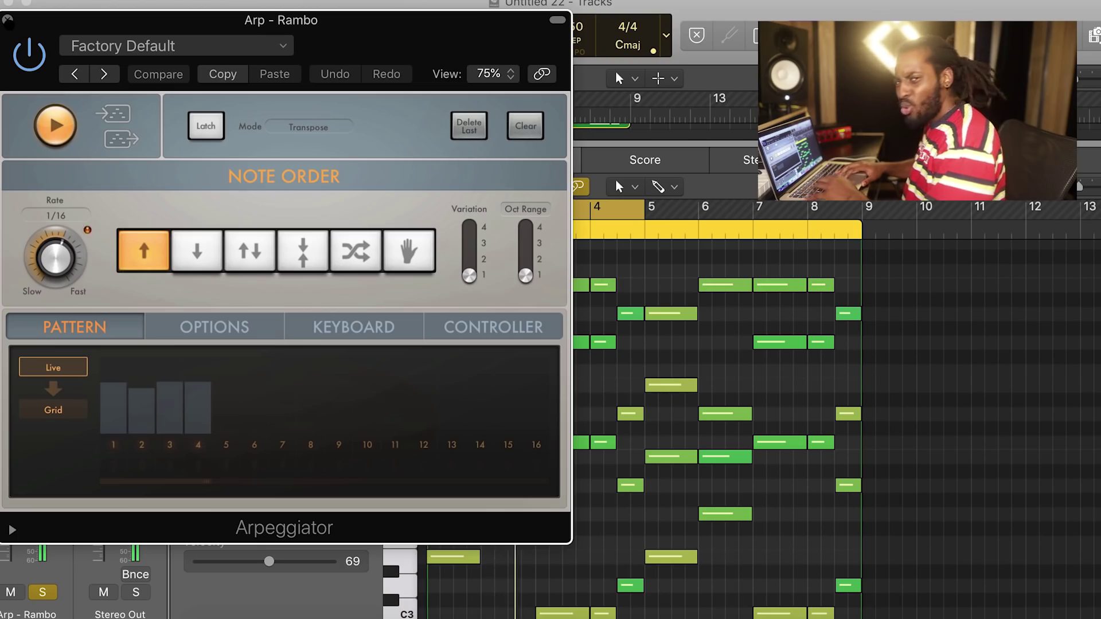
click(8, 20)
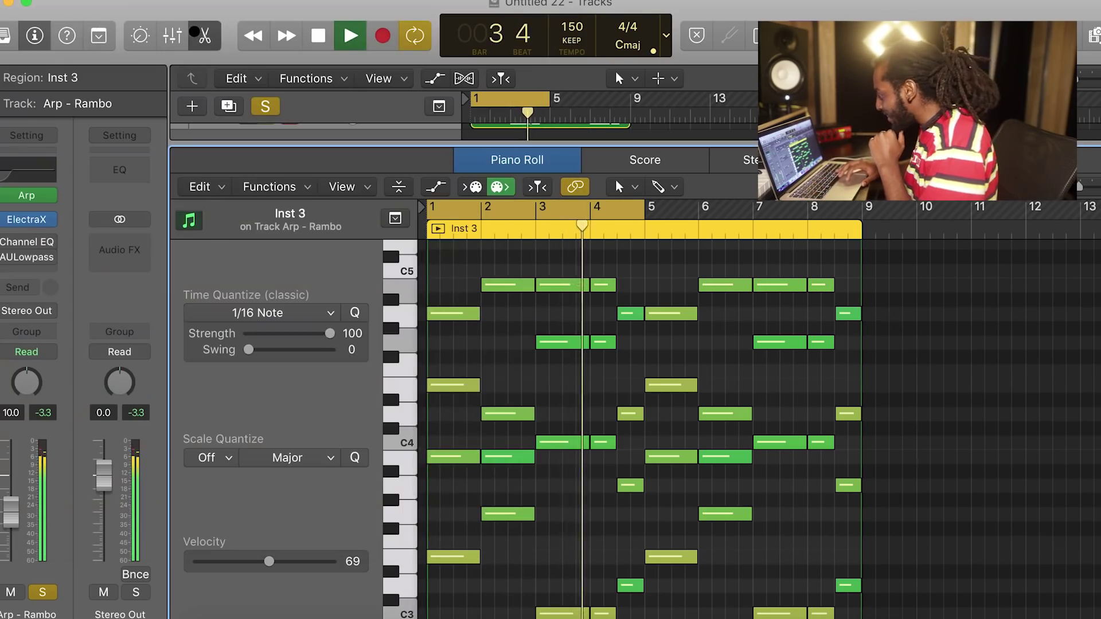
Return to the track overview, solo Arp - July as well, and lower the Arp - Rambo volume to about -17.8 dB.
click(205, 35)
click(266, 153)
drag(338, 197, 315, 197)
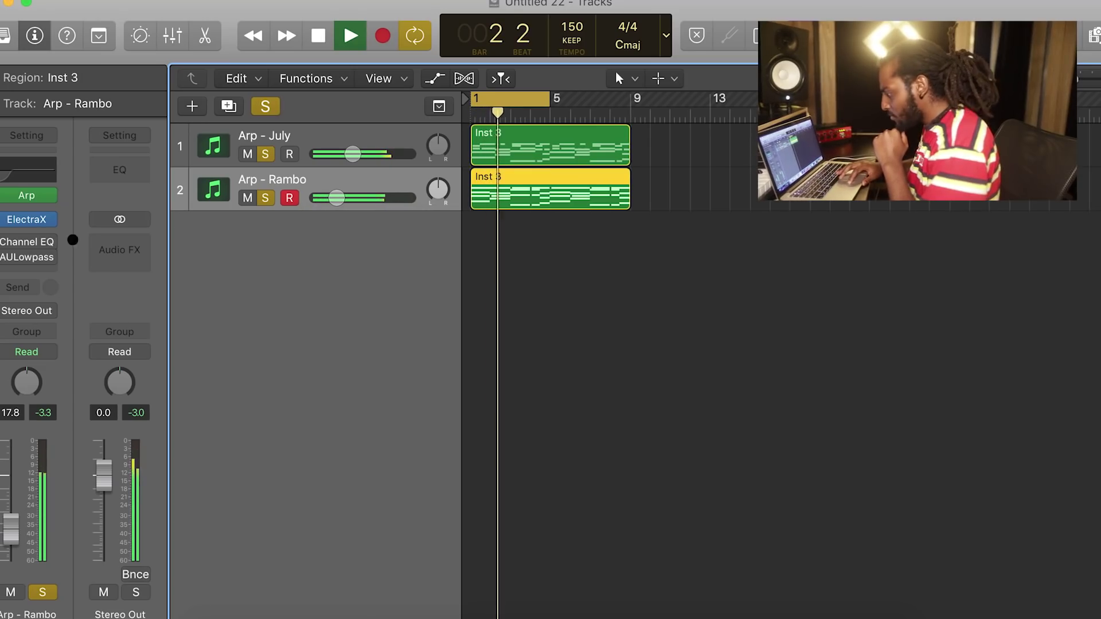
Add a send to Bus 1 on the Arp - Rambo track.
click(23, 287)
mouse_move(51, 356)
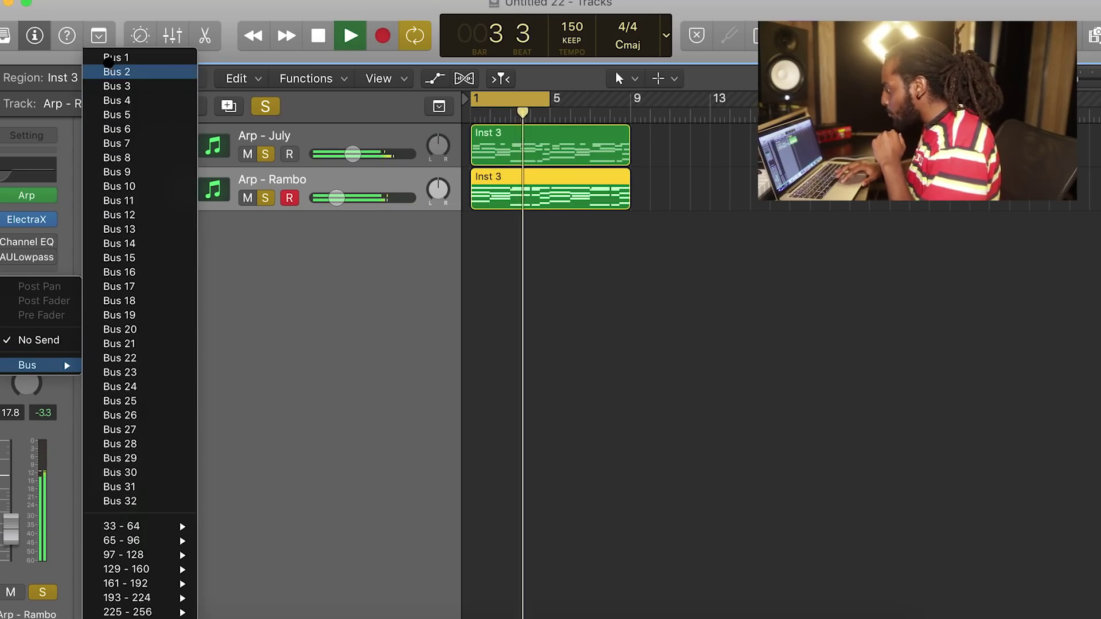
click(104, 53)
Insert the Space Designer reverb on the Aux 1 channel, keep its default preset, and close its window.
click(134, 242)
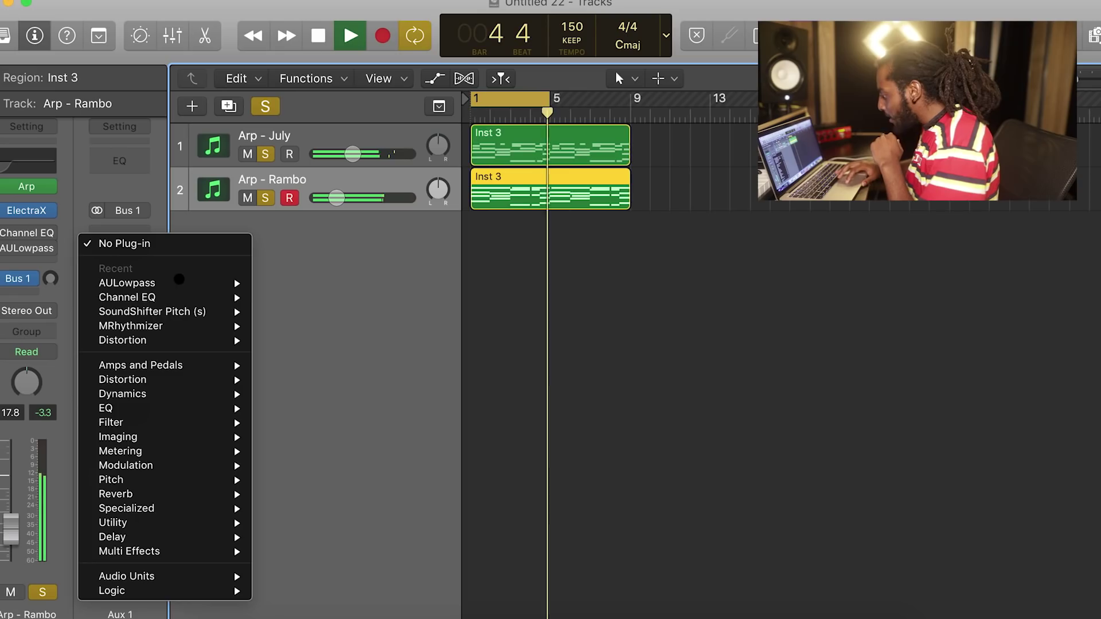
mouse_move(224, 493)
mouse_move(355, 535)
click(412, 533)
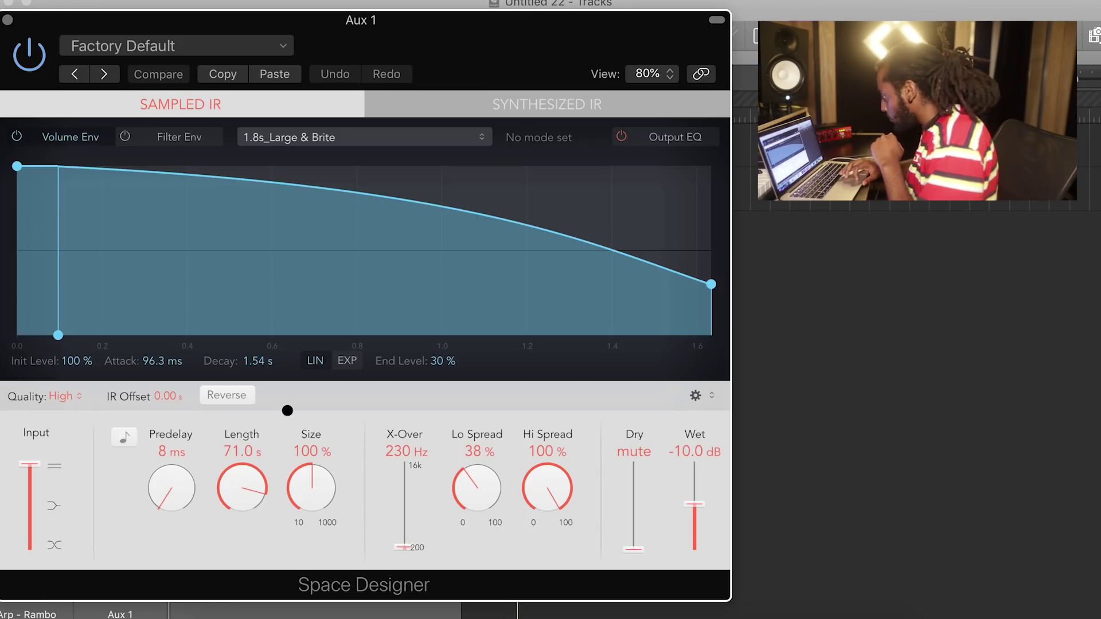
click(7, 20)
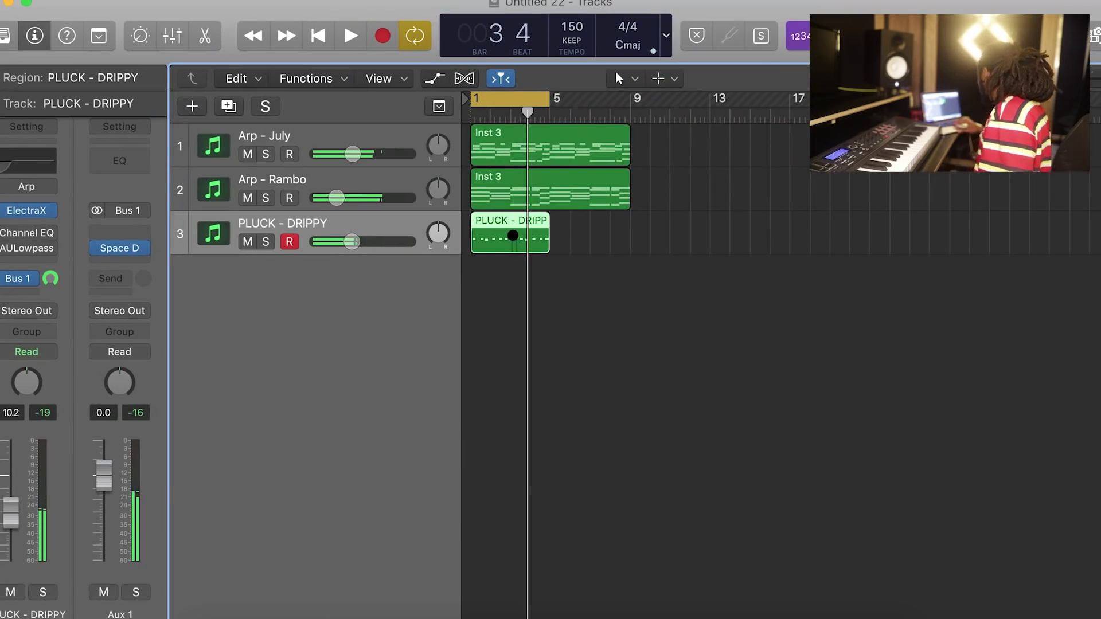
Play back the PLUCK - DRIPPY region in the piano roll and lower that track's volume slightly in the mix.
double_click(517, 228)
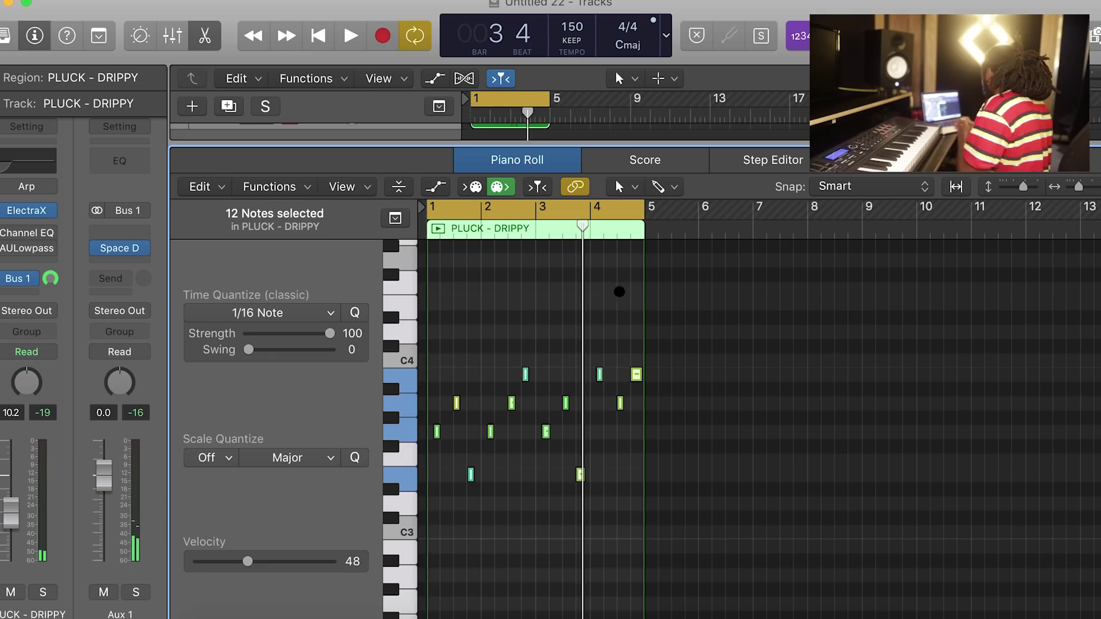
key(space)
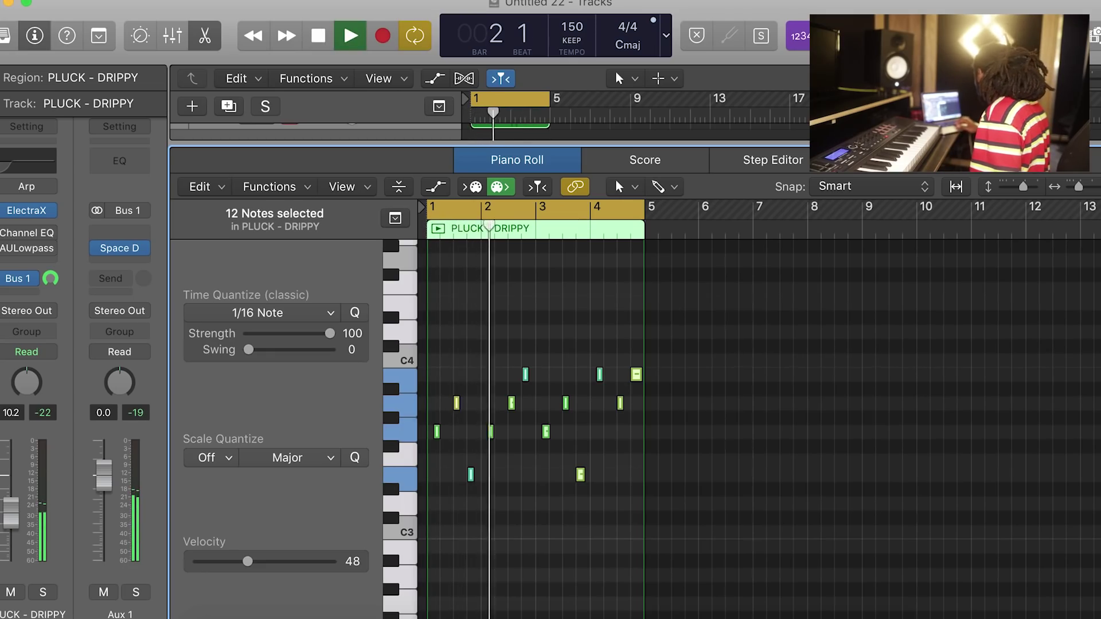
key(super+Right)
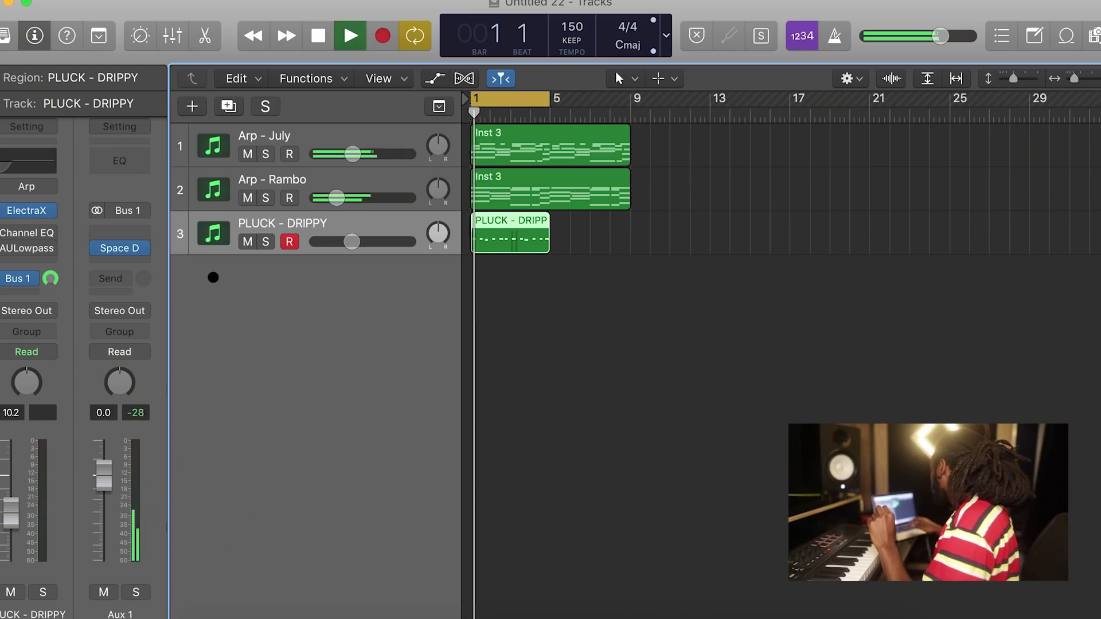
drag(352, 240, 337, 239)
key(space)
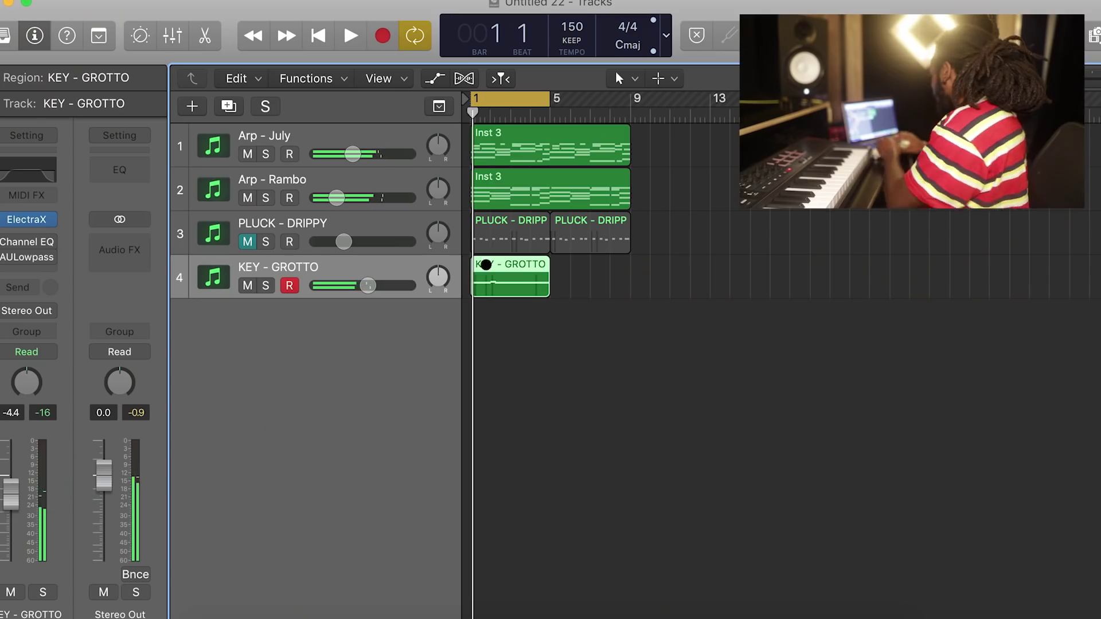
Check the KEY - GROTTO region's notes in the piano roll, close the editor, and repeat the region once up to bar 9.
double_click(485, 264)
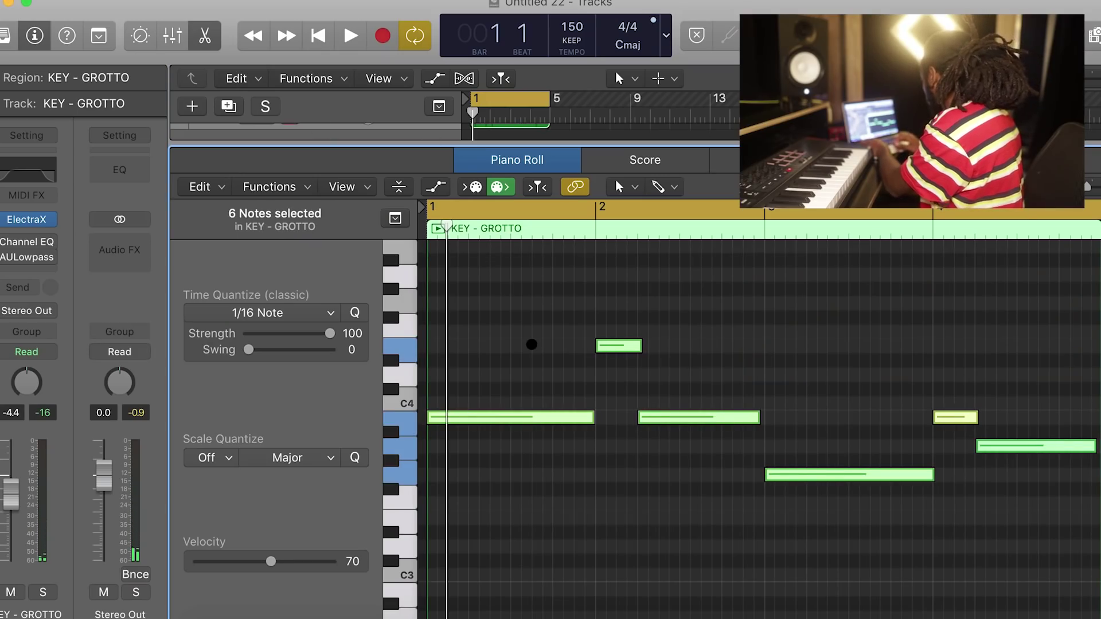
click(204, 36)
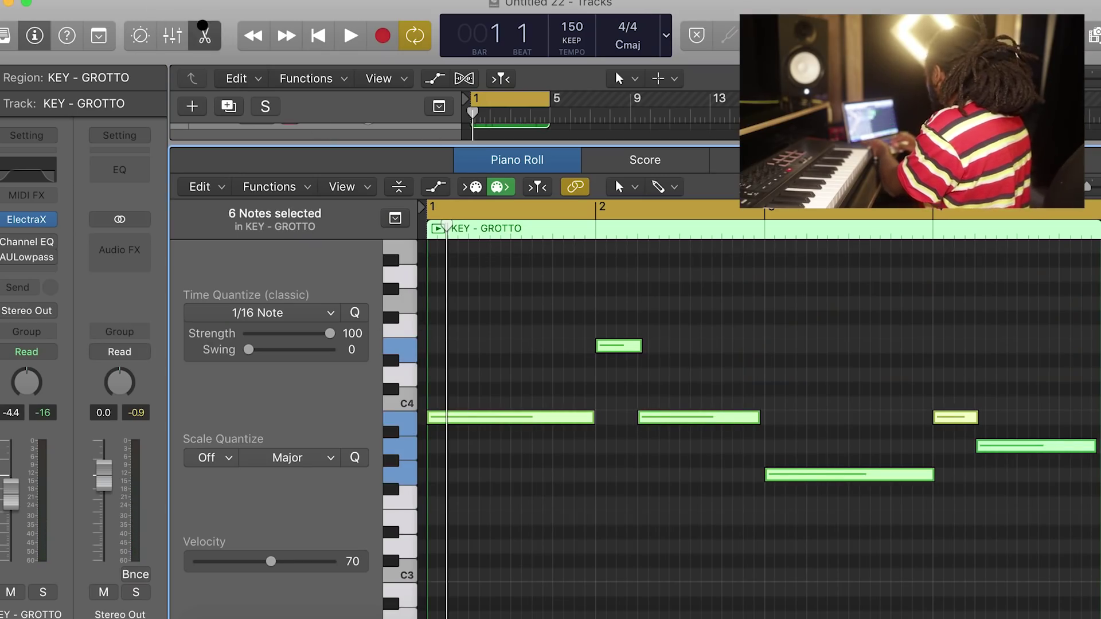
key(super+r)
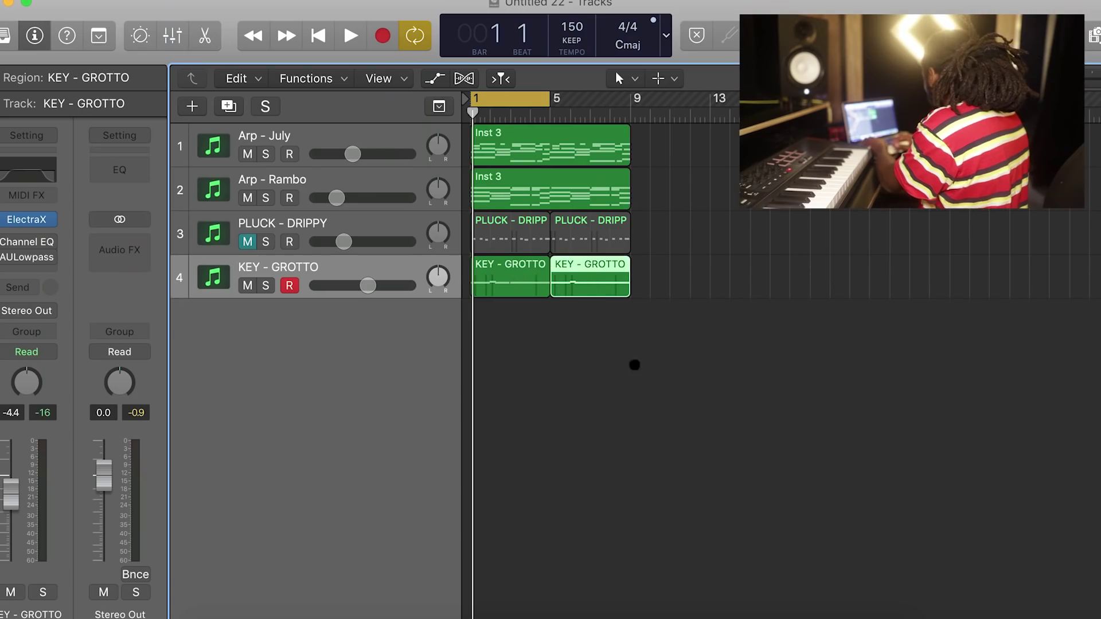
Extend the cycle range to bar 9, start playback, and unmute the PLUCK - DRIPPY track.
drag(548, 105, 630, 102)
key(space)
click(244, 242)
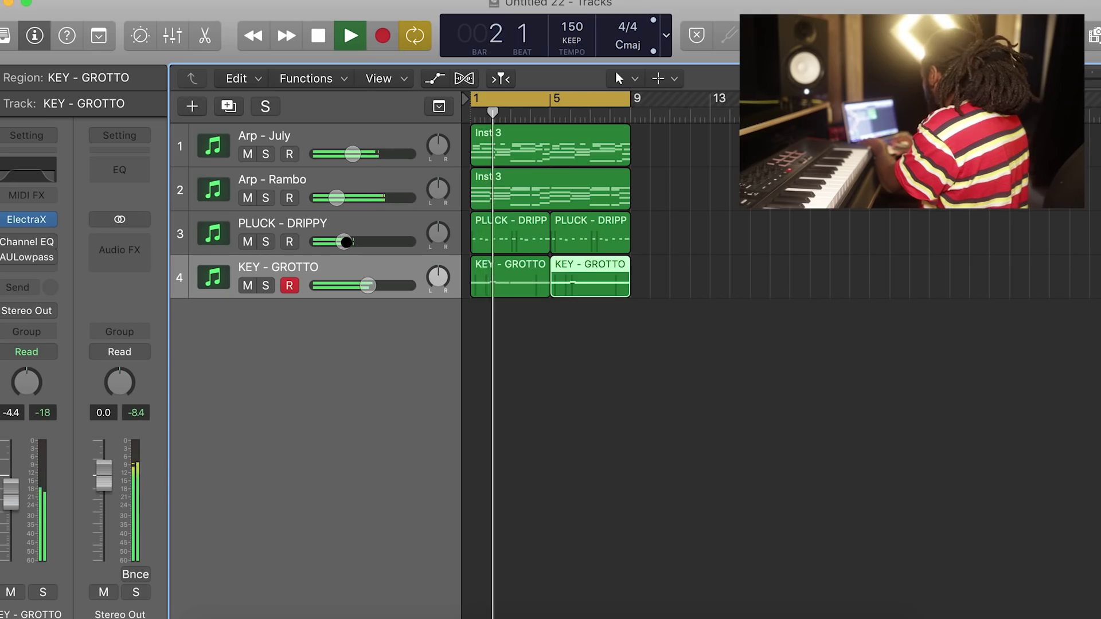
Pan PLUCK - DRIPPY right to about +24, Arp - Rambo slightly right, and KEY - GROTTO moderately left.
drag(436, 224, 424, 218)
mouse_move(356, 179)
mouse_down()
mouse_move(355, 168)
mouse_move(344, 177)
mouse_up()
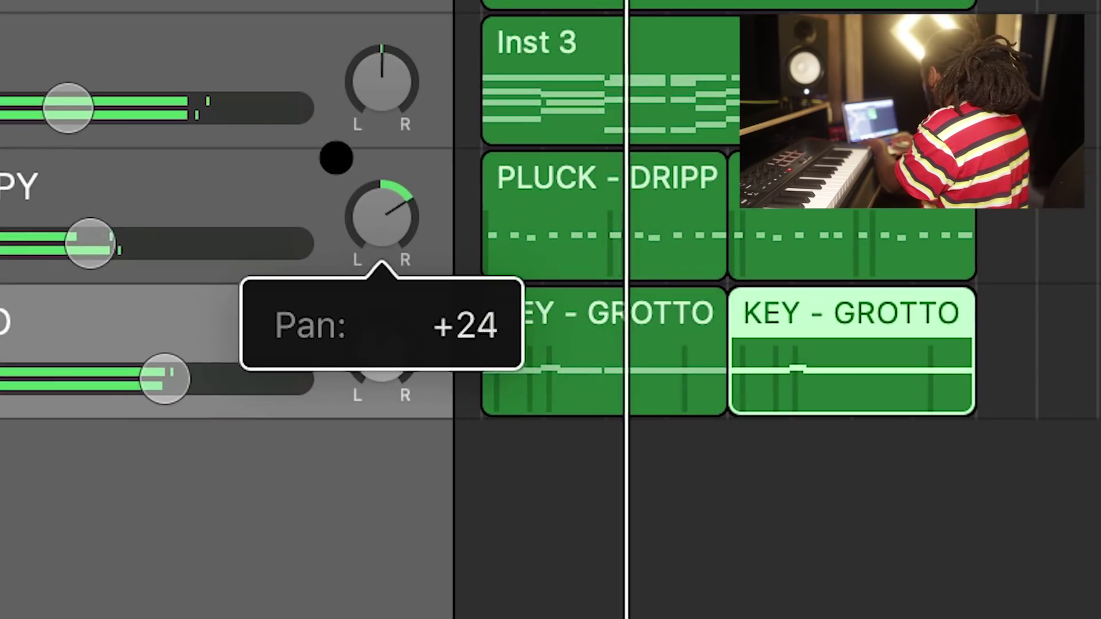
drag(389, 376, 364, 376)
drag(361, 82, 335, 46)
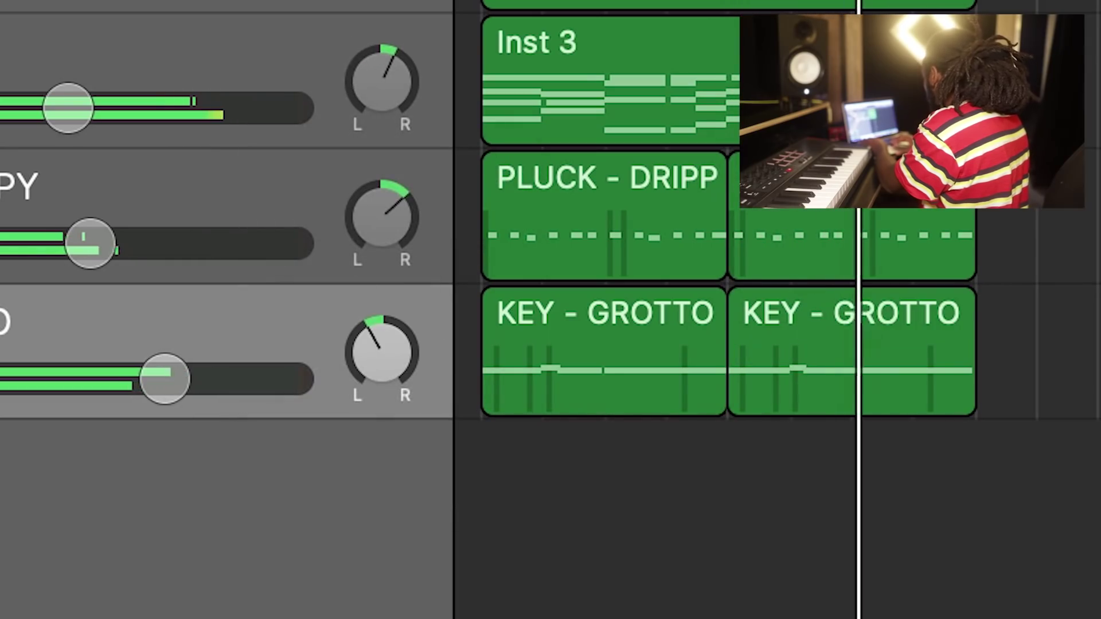
drag(361, 356, 359, 364)
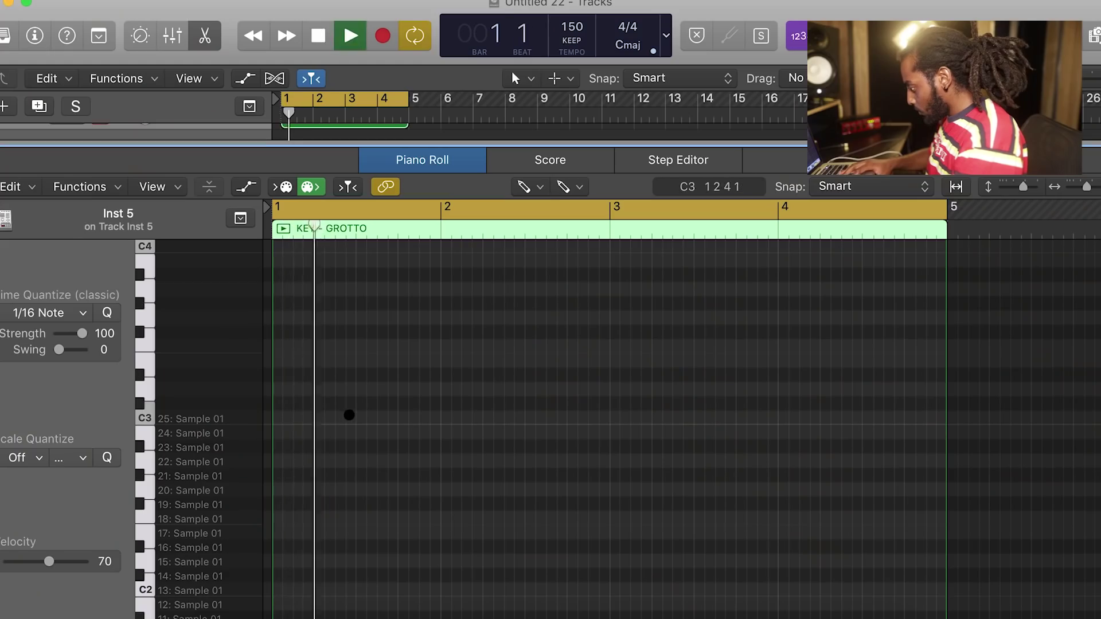
Draw a C3 note on beat 3 of each of the four bars in the Inst 5 region.
click(359, 417)
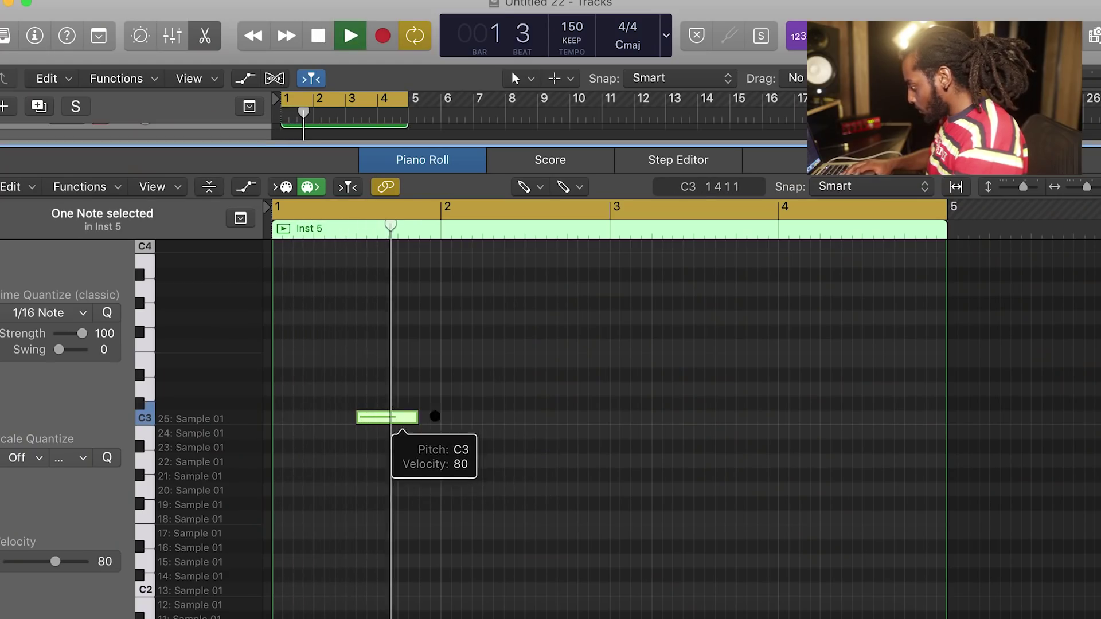
click(527, 417)
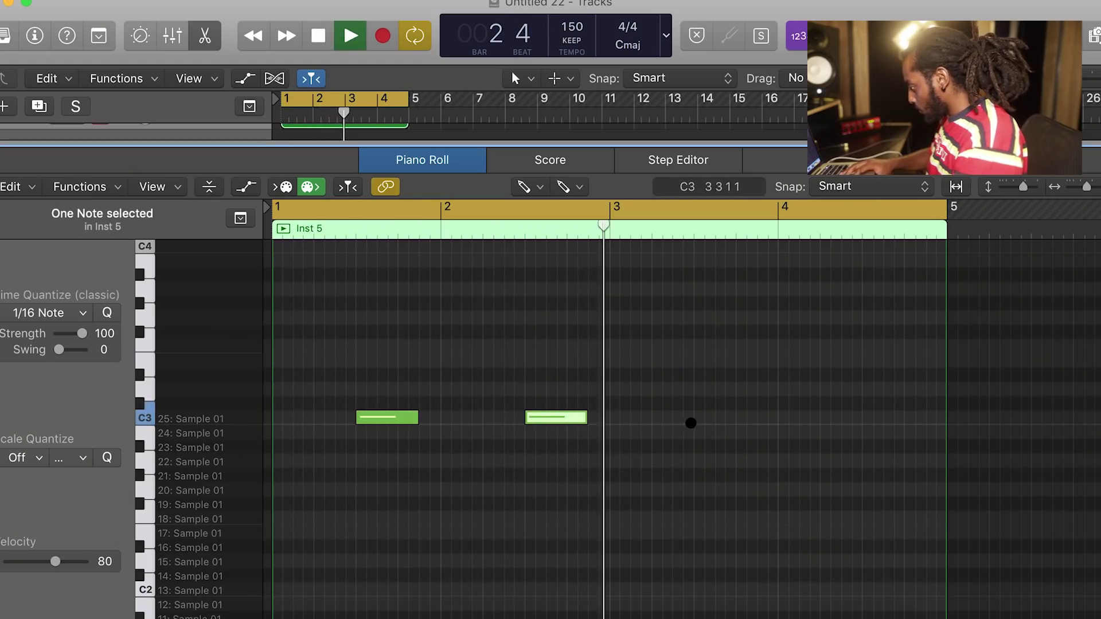
click(696, 416)
click(862, 417)
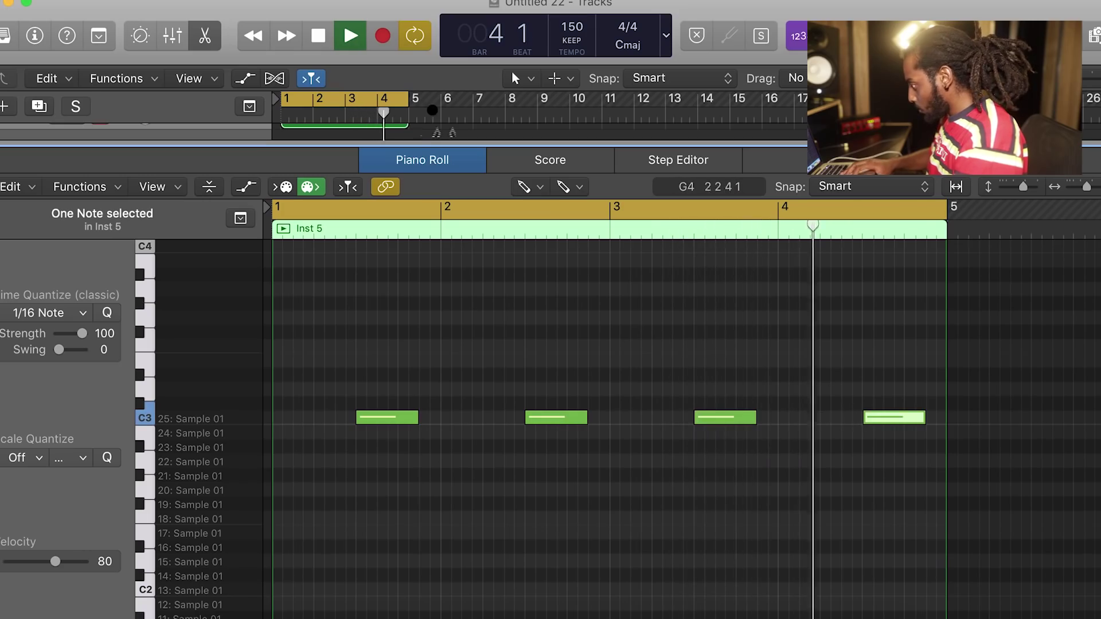
Select the four melody channels from Arp - July to KEY - GROTTO in the mixer and lower their volumes together by about 2 dB.
click(172, 35)
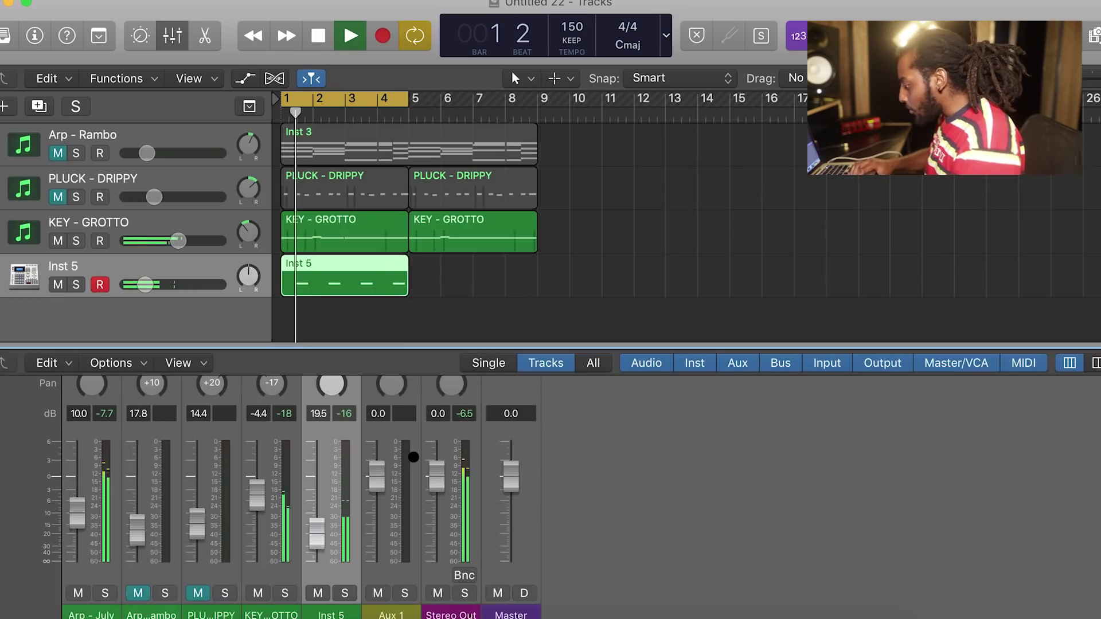
click(112, 441)
scroll(275, 495, down, 4)
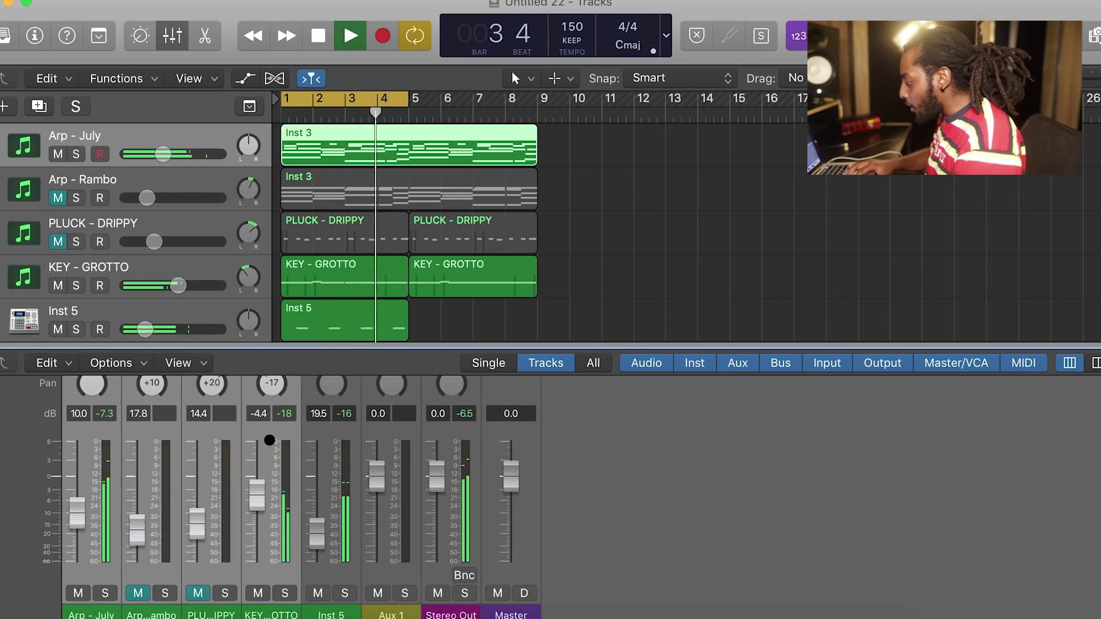
drag(252, 496, 253, 505)
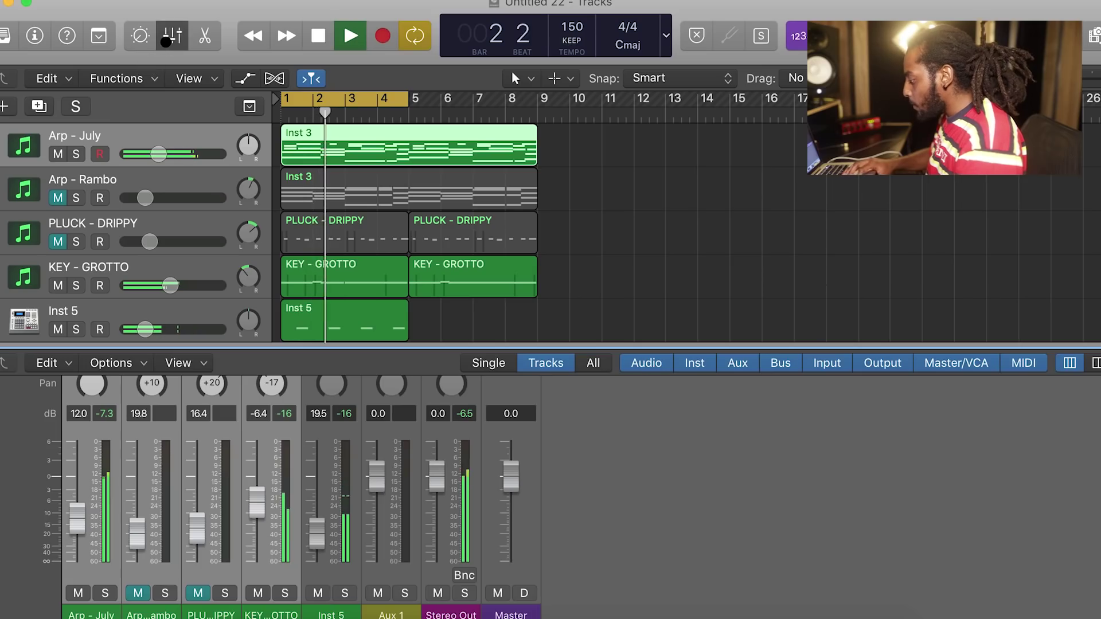
key(x)
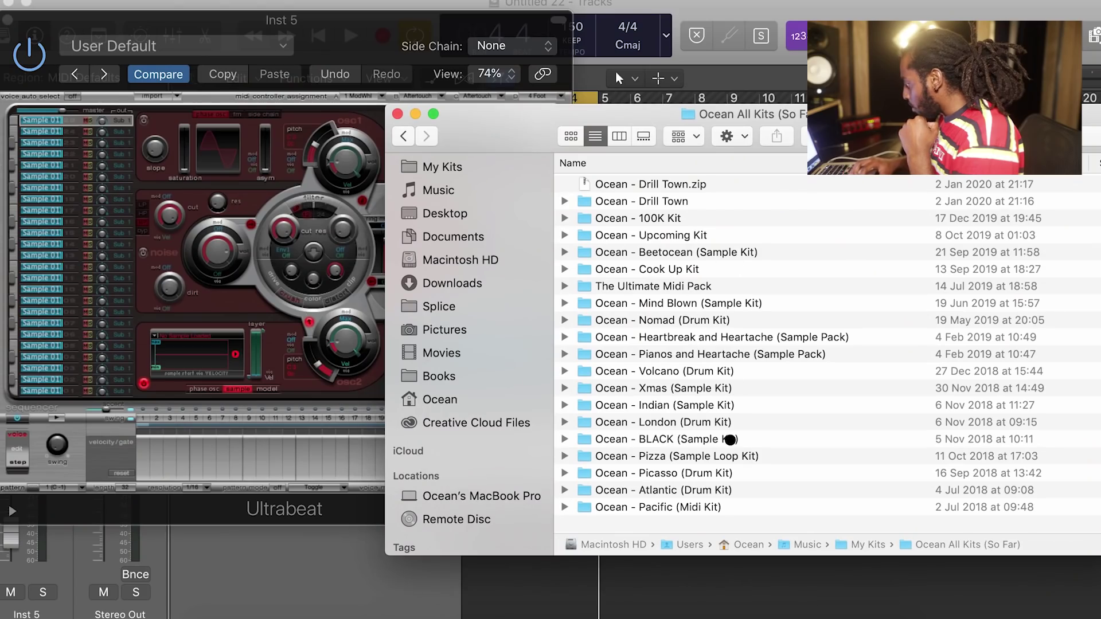
Load Ocean - Aftermath HH.wav from the Ocean - Nomad (Drum Kit) Hi Hats folder into the Ultrabeat sample slot.
double_click(668, 319)
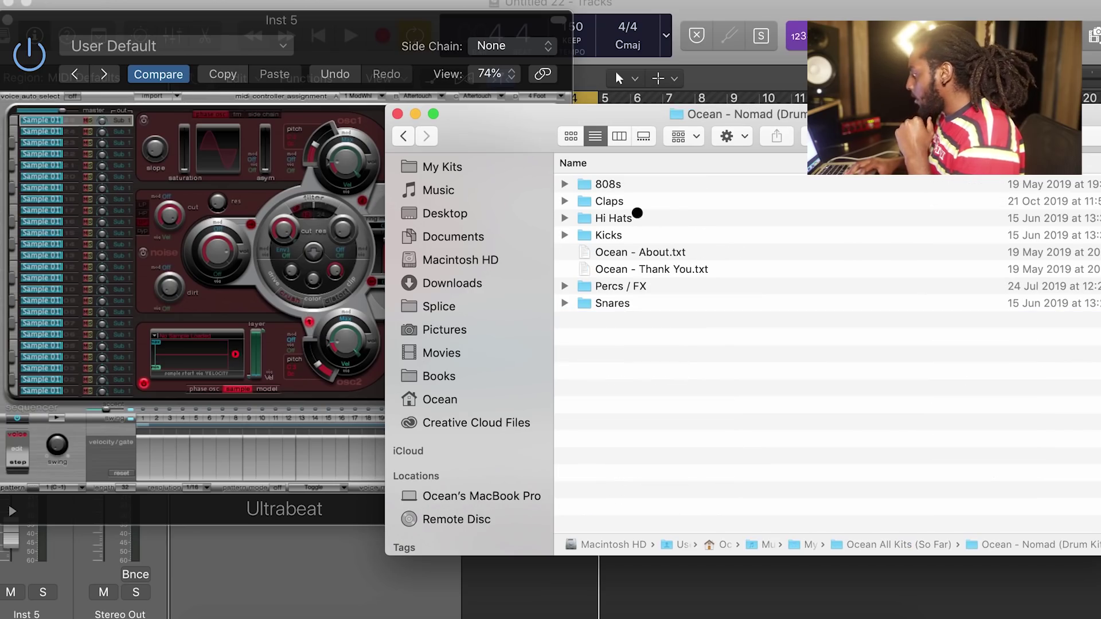
double_click(623, 216)
drag(505, 116, 720, 131)
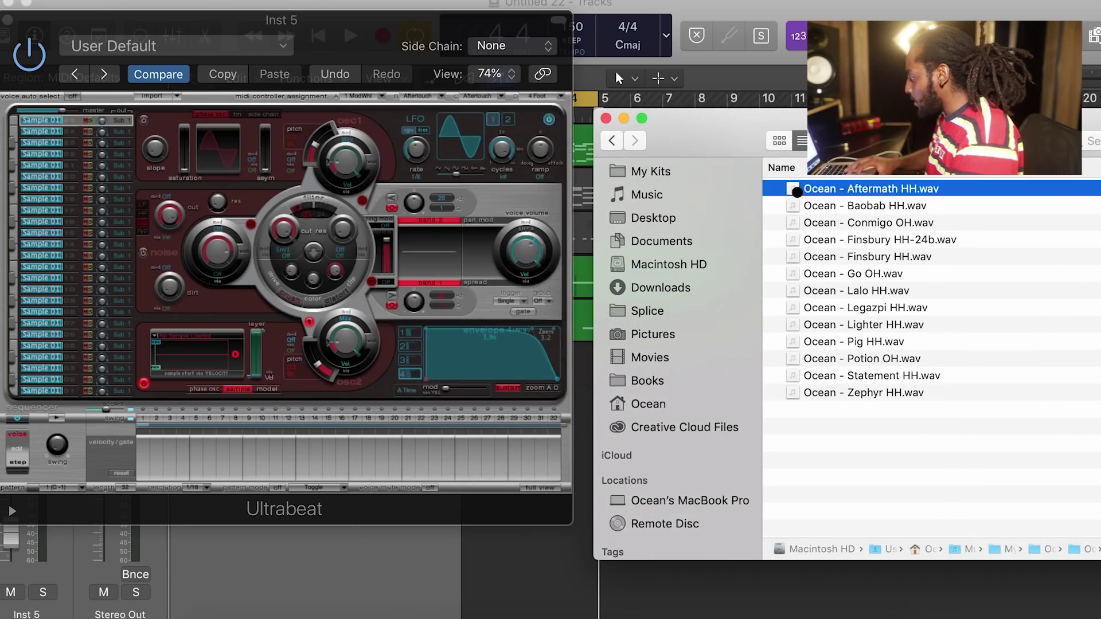
mouse_move(259, 324)
mouse_down()
mouse_move(183, 392)
mouse_move(739, 415)
mouse_up()
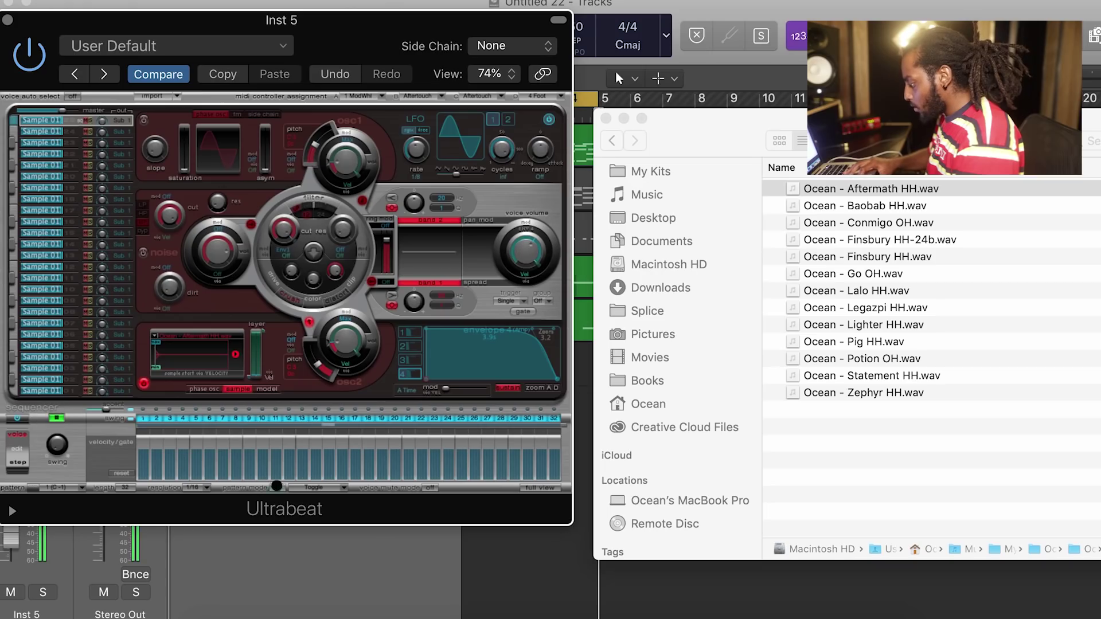
Set the Ultrabeat sequencer resolution to 1/8 and clear the Finder window out of the way.
click(192, 488)
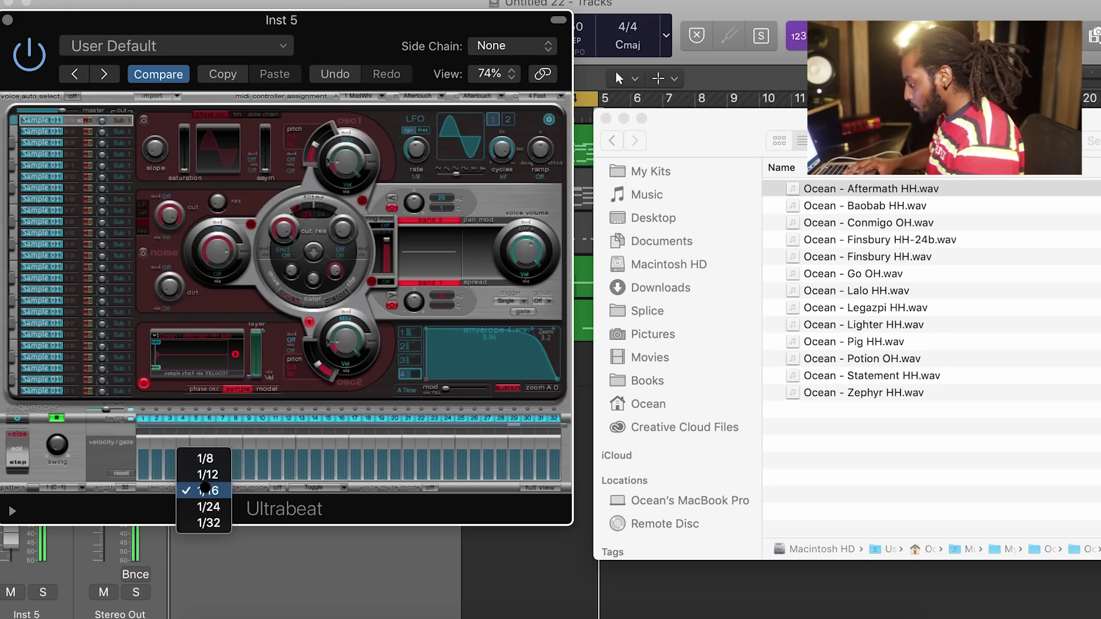
click(206, 456)
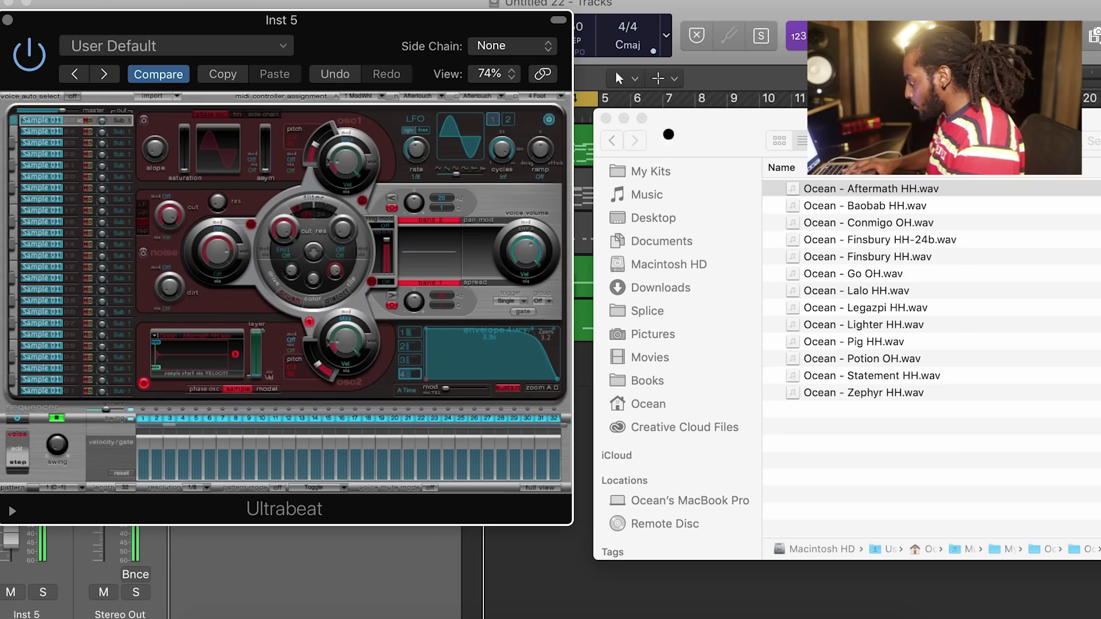
click(622, 119)
drag(423, 46, 696, 45)
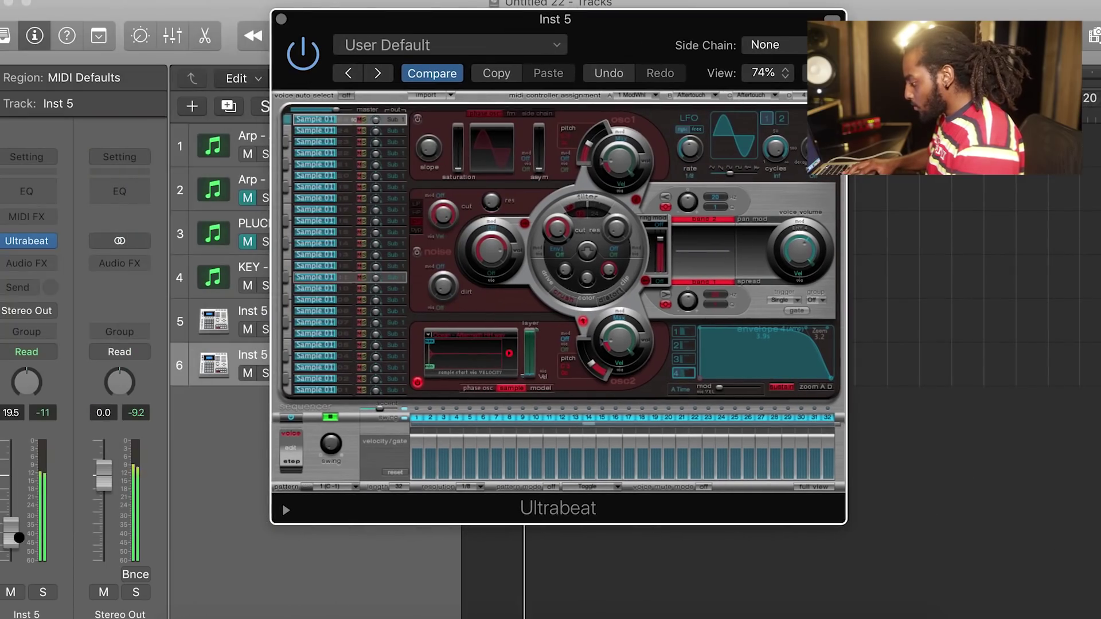
Lower the hi-hat track's volume to about -24 dB and filter out its low frequencies with a Channel EQ low cut.
drag(8, 534, 7, 541)
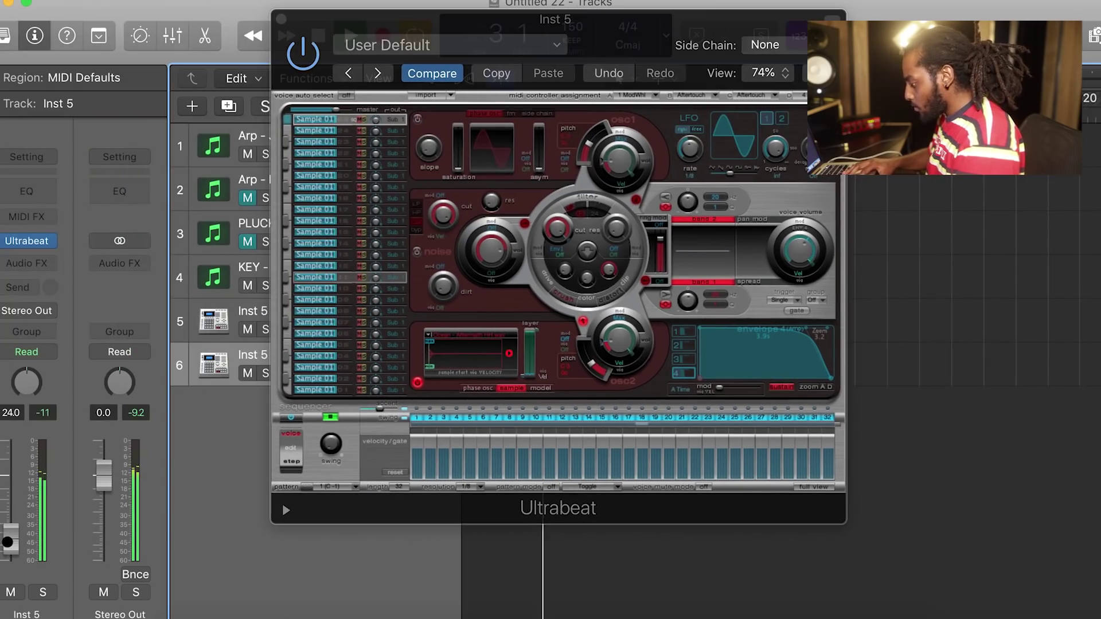
click(13, 197)
click(41, 250)
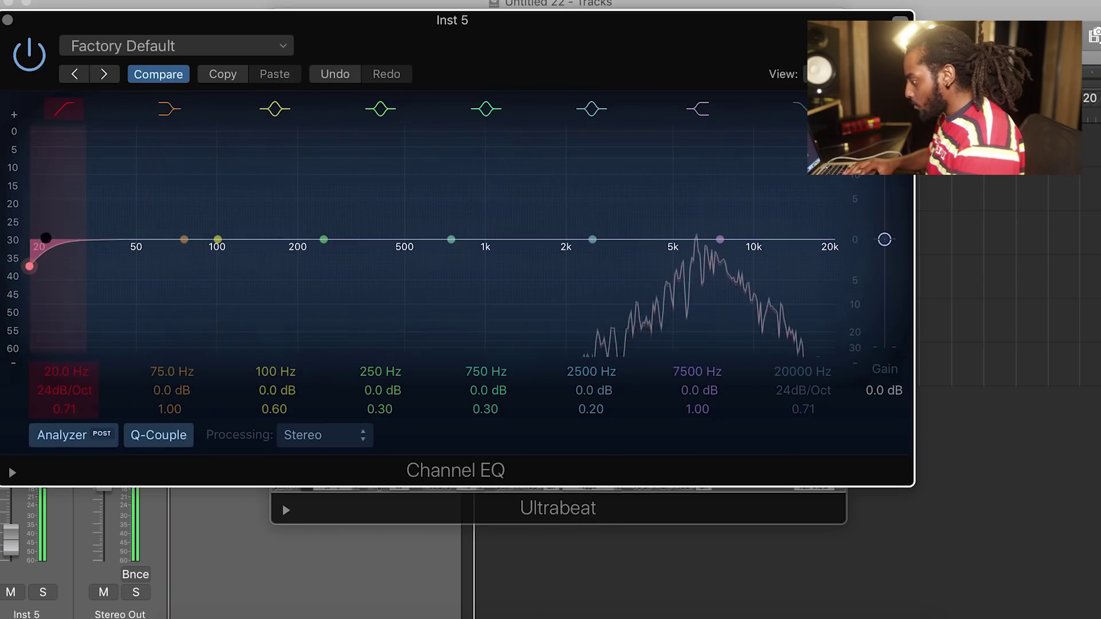
drag(41, 249, 694, 242)
click(7, 20)
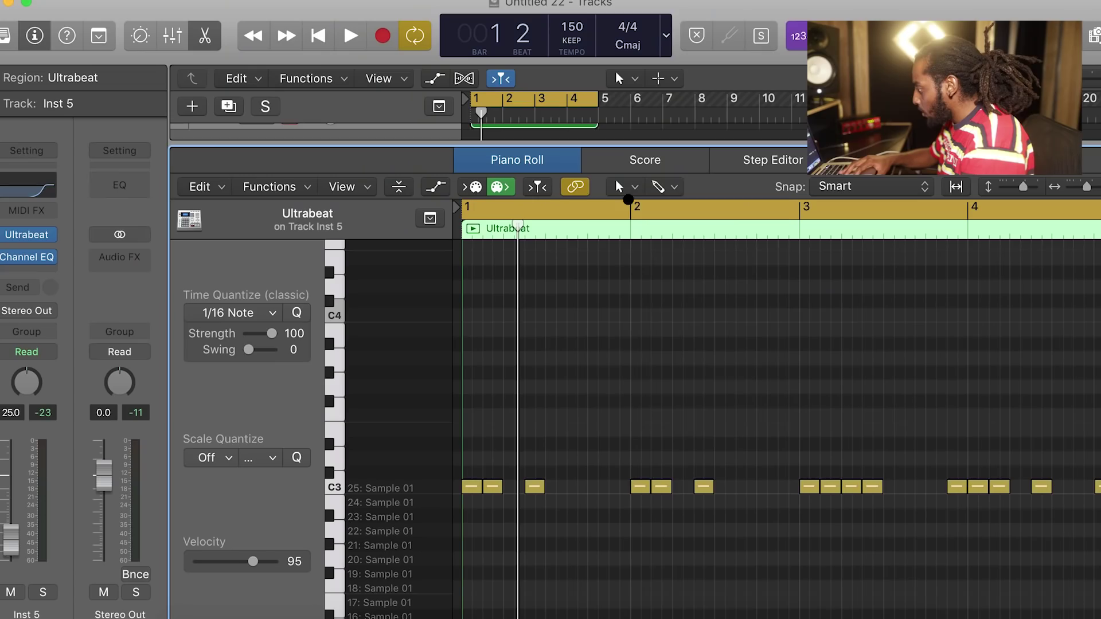
Choose the Brush Tool, set Time Quantize to 1/32 Note, and paint a roll over the first C3 hi-hat note.
click(622, 186)
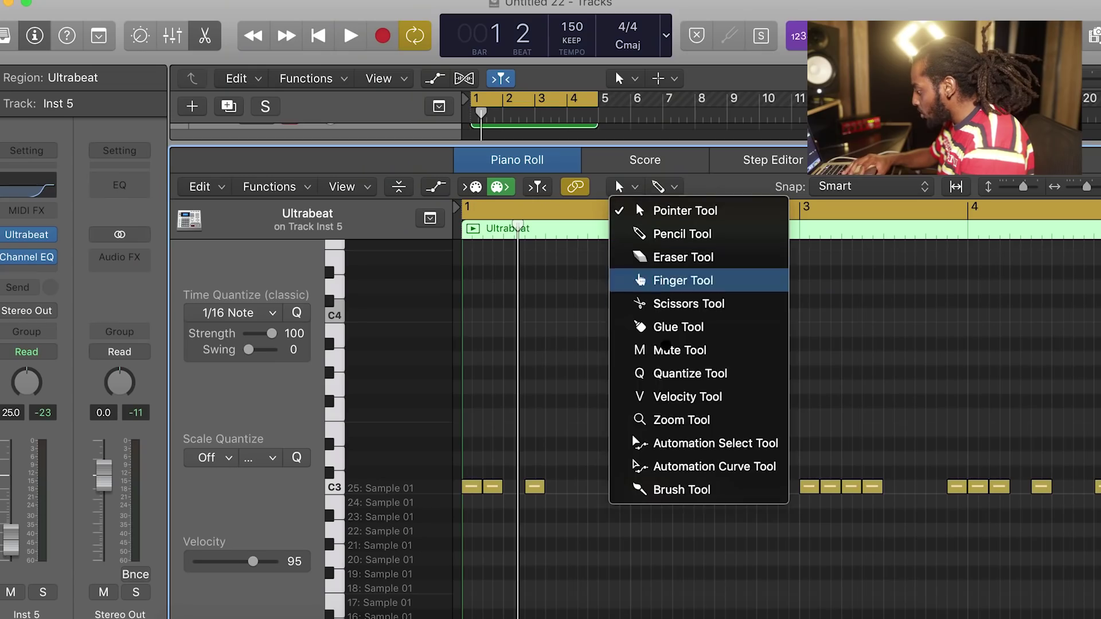
click(651, 490)
click(234, 314)
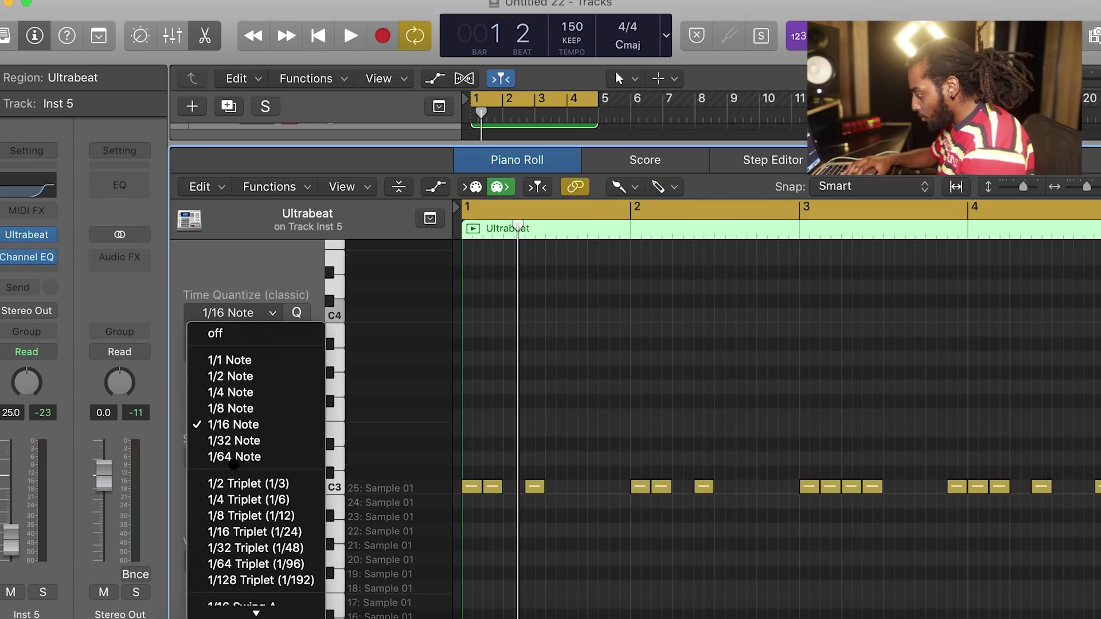
click(236, 440)
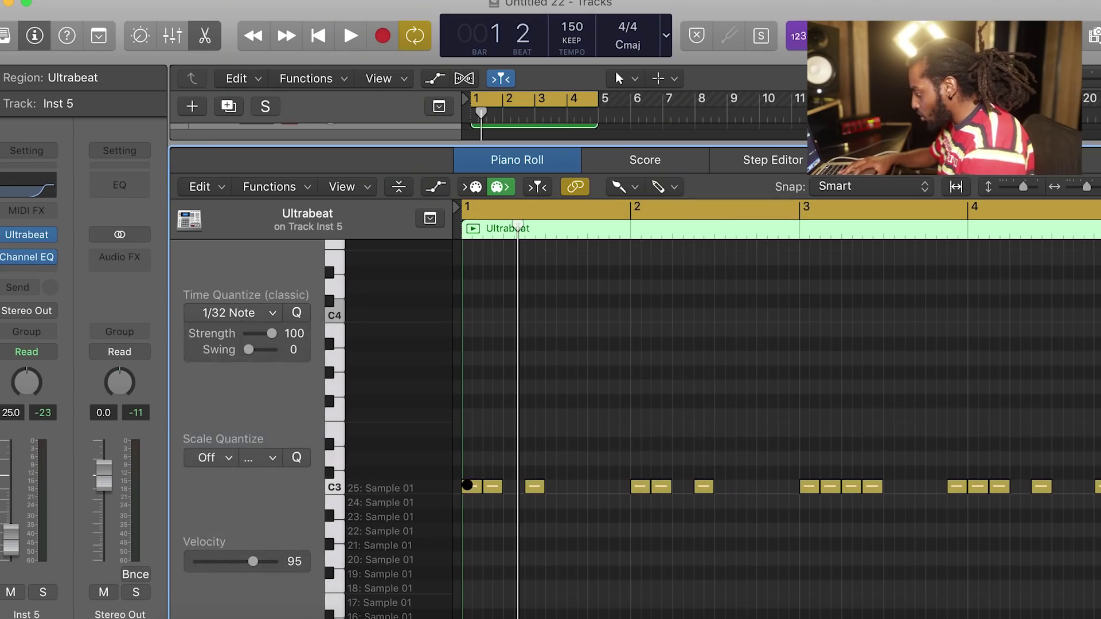
drag(464, 487, 478, 487)
key(space)
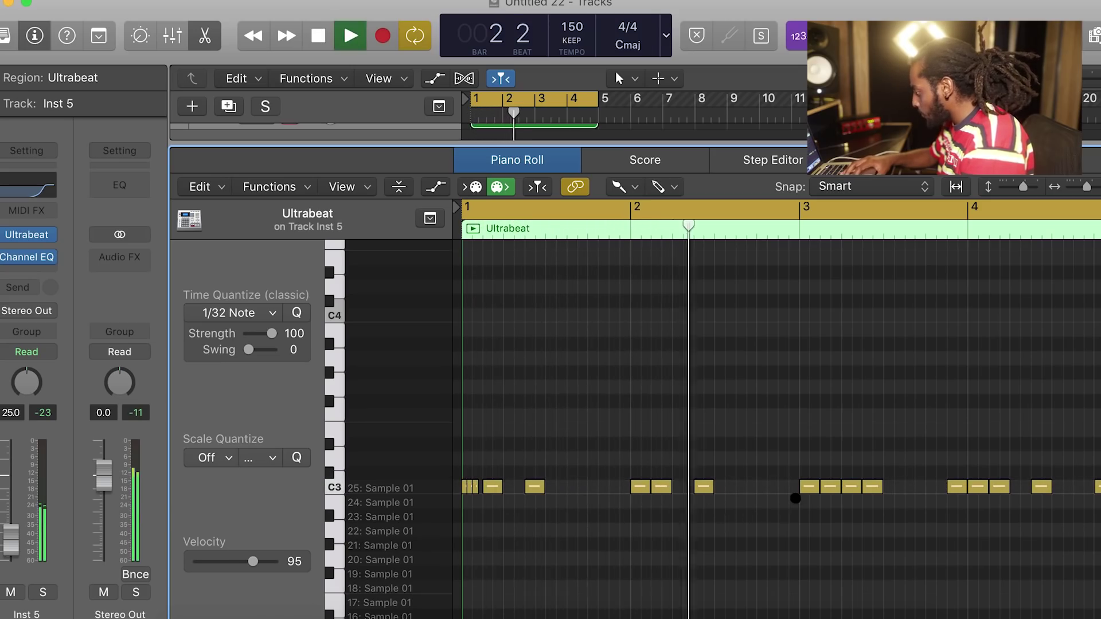
Paint a 1/32-note hi-hat roll on C#3 near the end of bar 2 and play the pattern back.
key(space)
drag(754, 472, 776, 473)
key(space)
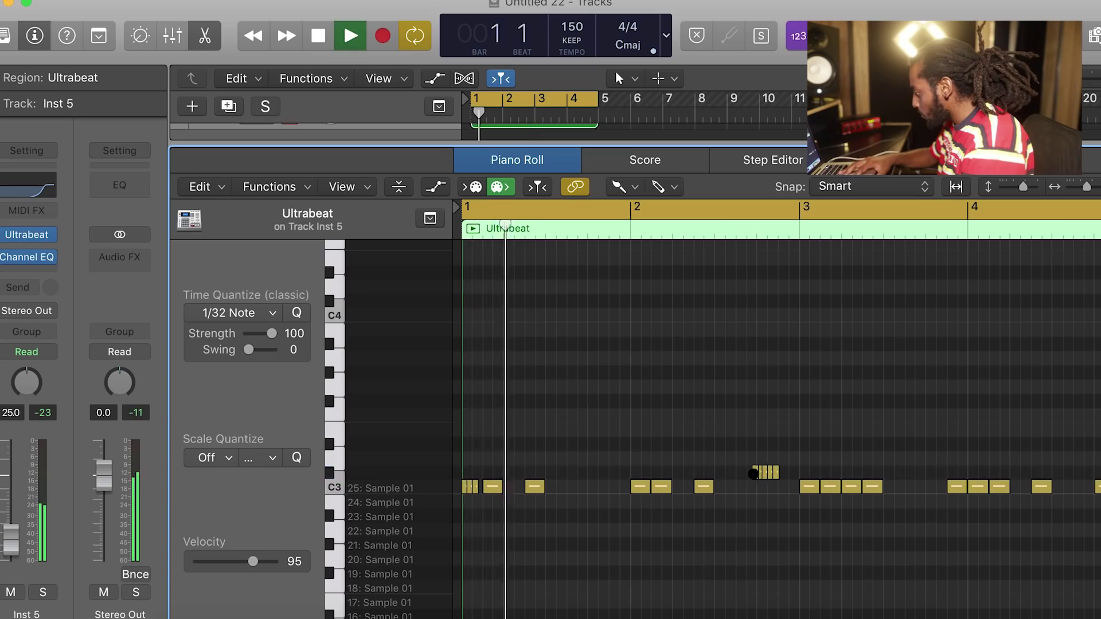
scroll(865, 533, right, 2)
scroll(866, 533, right, 1)
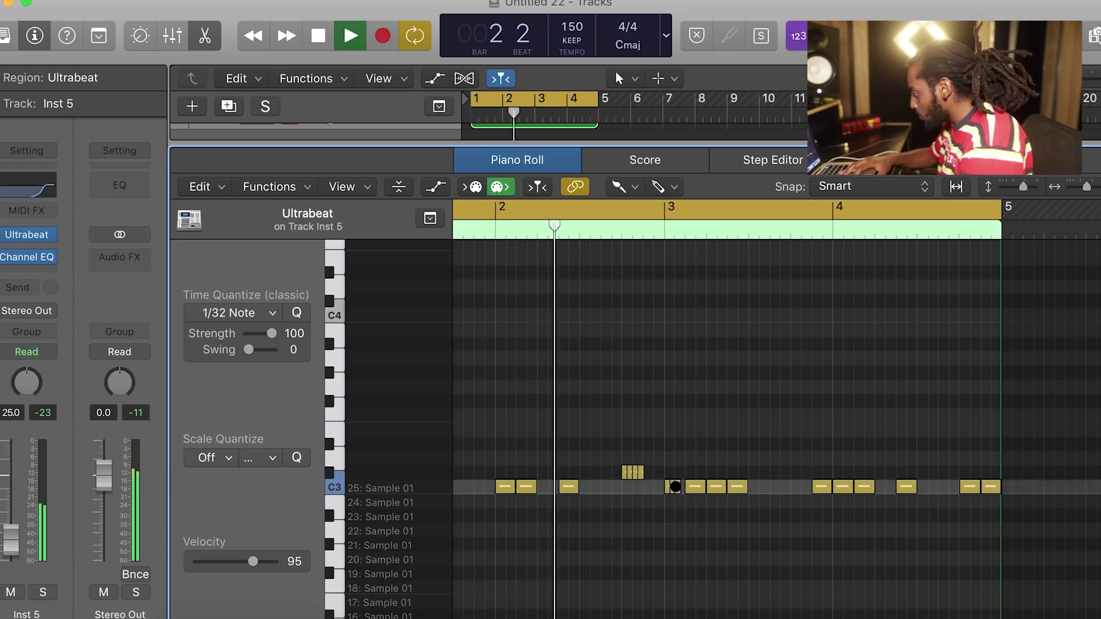
Close the piano roll and raise the hi-hat track's volume slightly.
key(space)
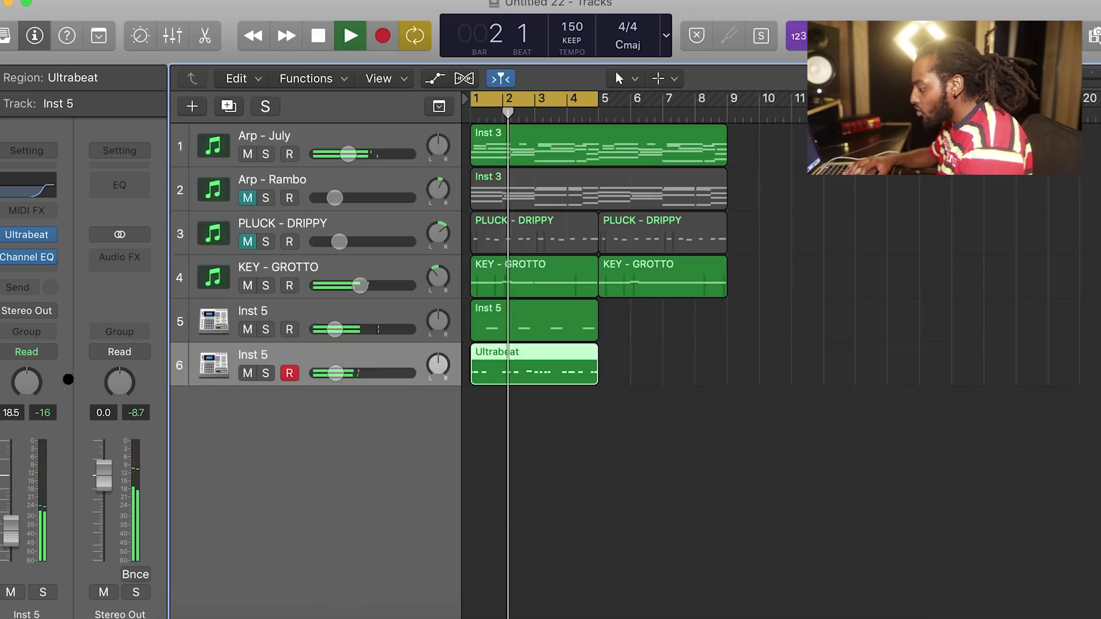
click(221, 35)
drag(14, 522, 14, 516)
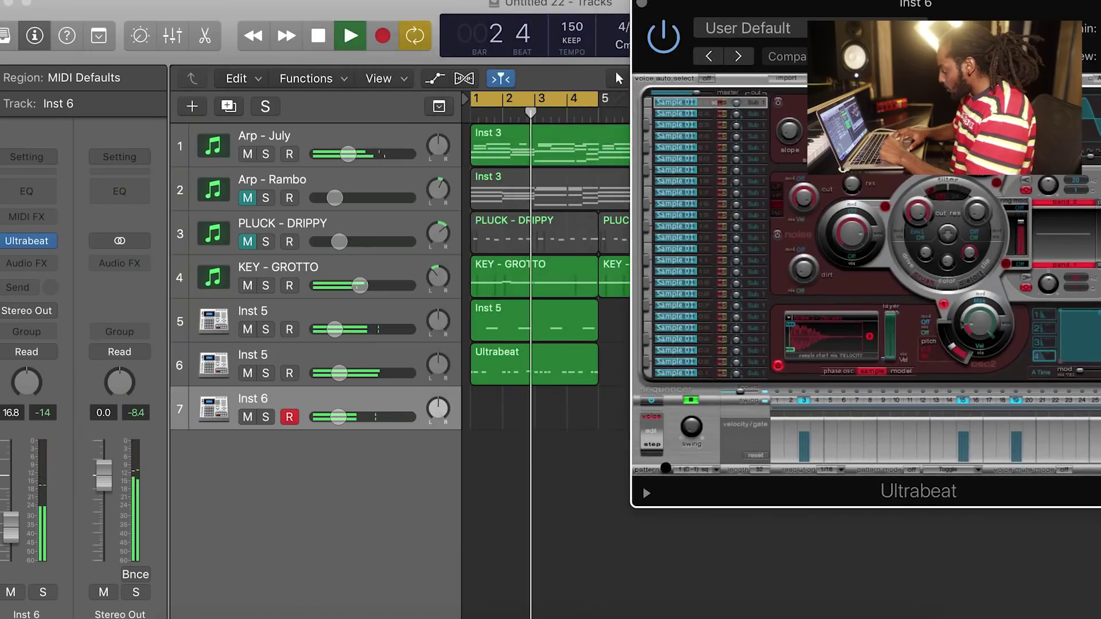
Place the Ultrabeat pattern, with added hits on steps 29, 30 and 31, as a region at bar 1 of the Inst 6 track.
drag(546, 436, 483, 413)
drag(773, 492, 468, 492)
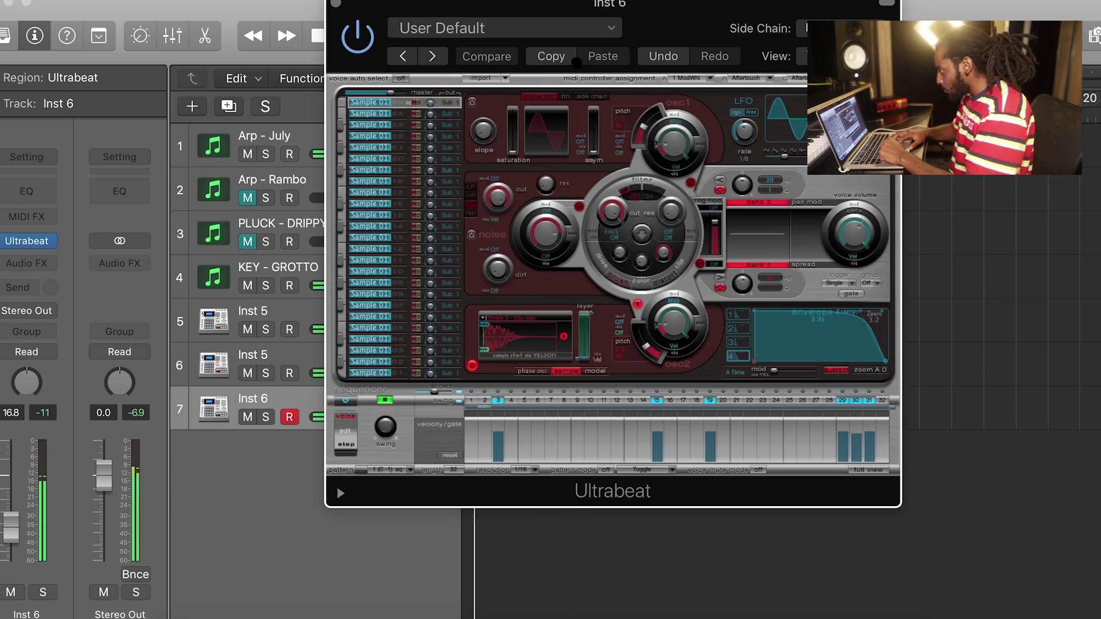
drag(580, 4, 950, 4)
drag(696, 452, 545, 418)
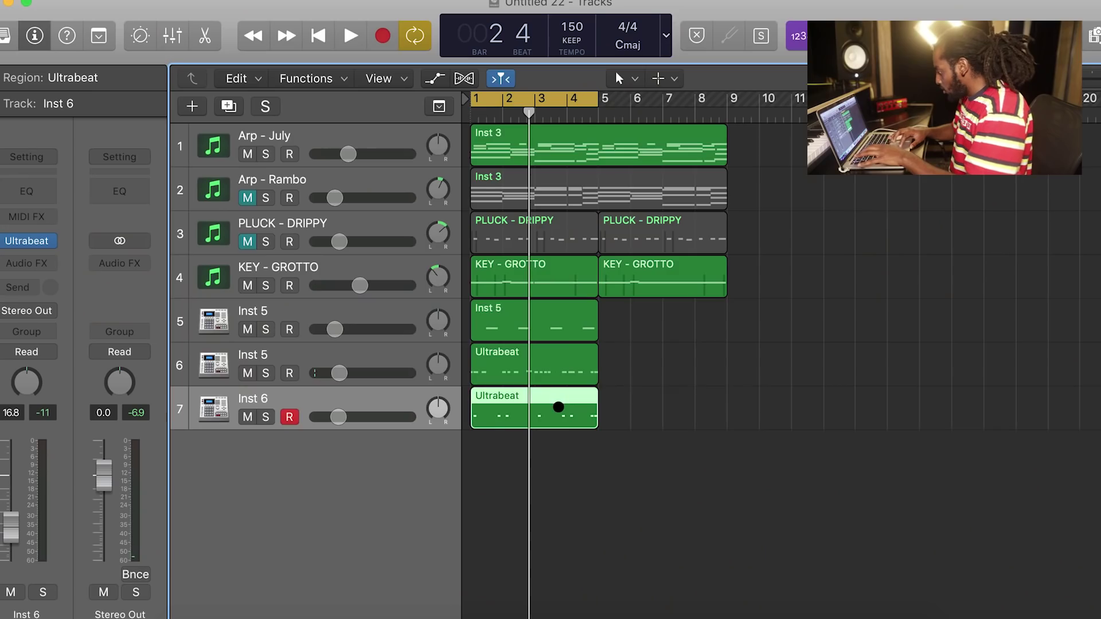
Split the first of the three closing C3 notes in bar 4 of the Inst 6 region into a 1/32-note double hit.
double_click(560, 407)
scroll(798, 411, right, 10)
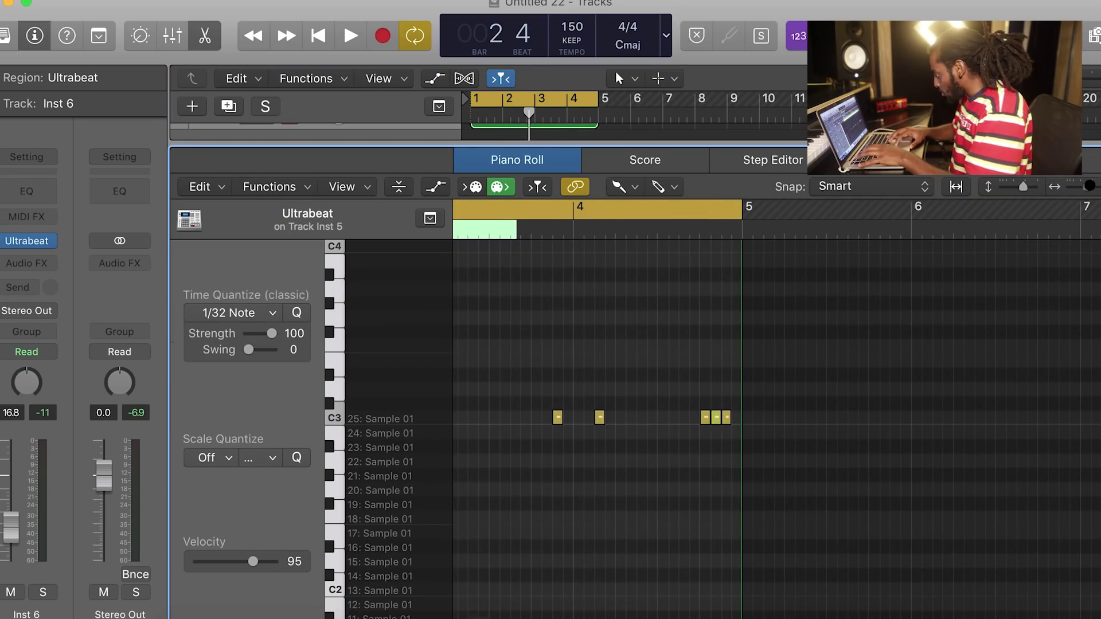
drag(1087, 186, 1094, 191)
scroll(997, 440, right, 7)
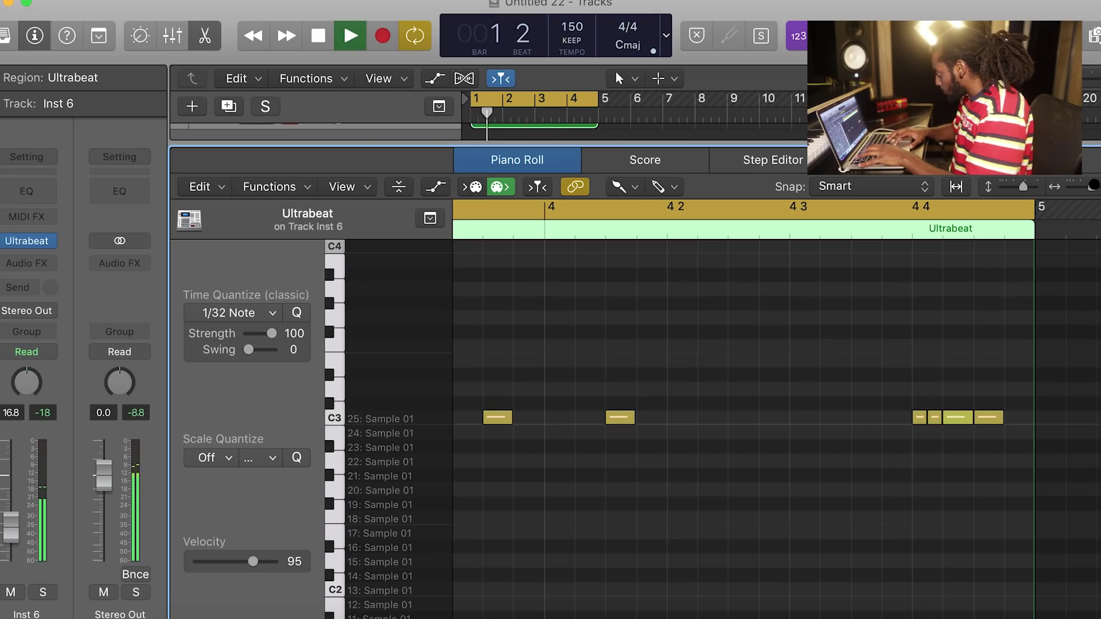
drag(1092, 186, 1085, 187)
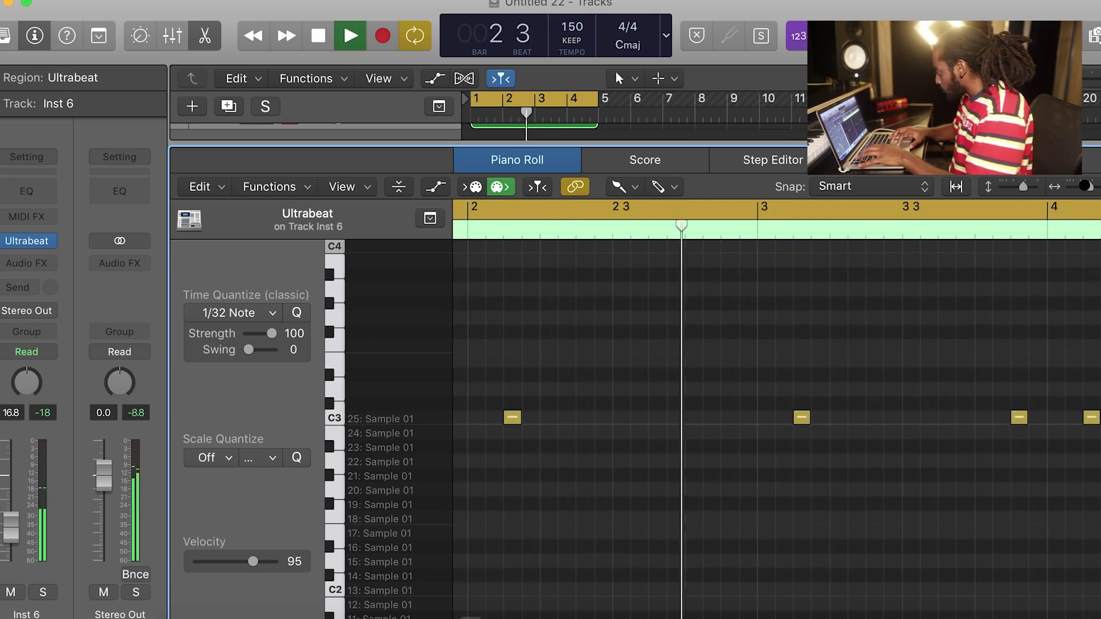
drag(1082, 186, 1078, 188)
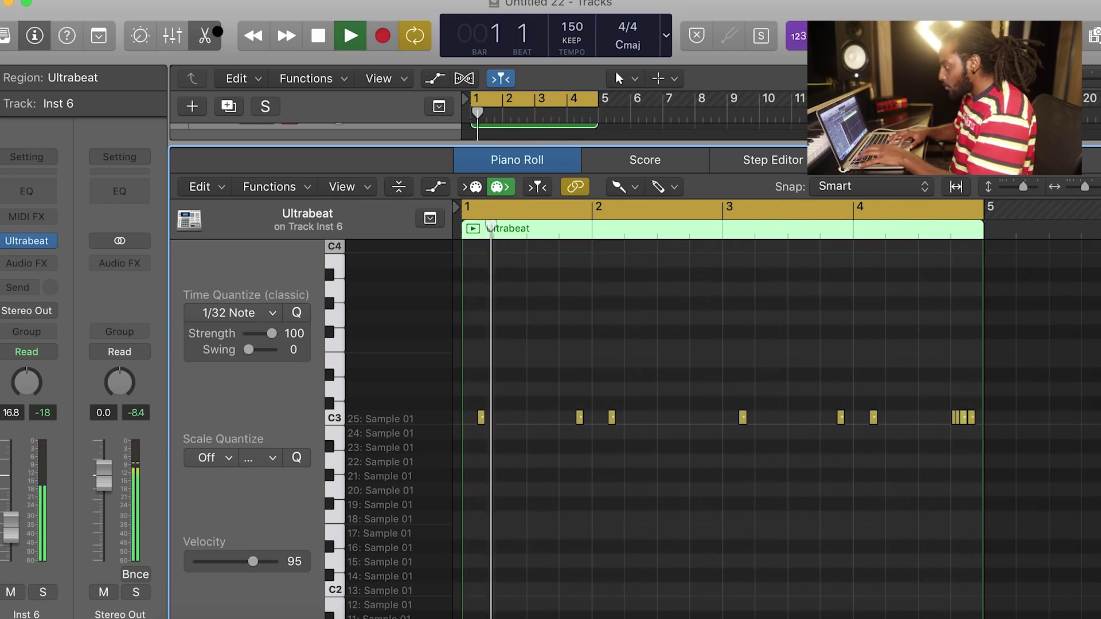
click(217, 32)
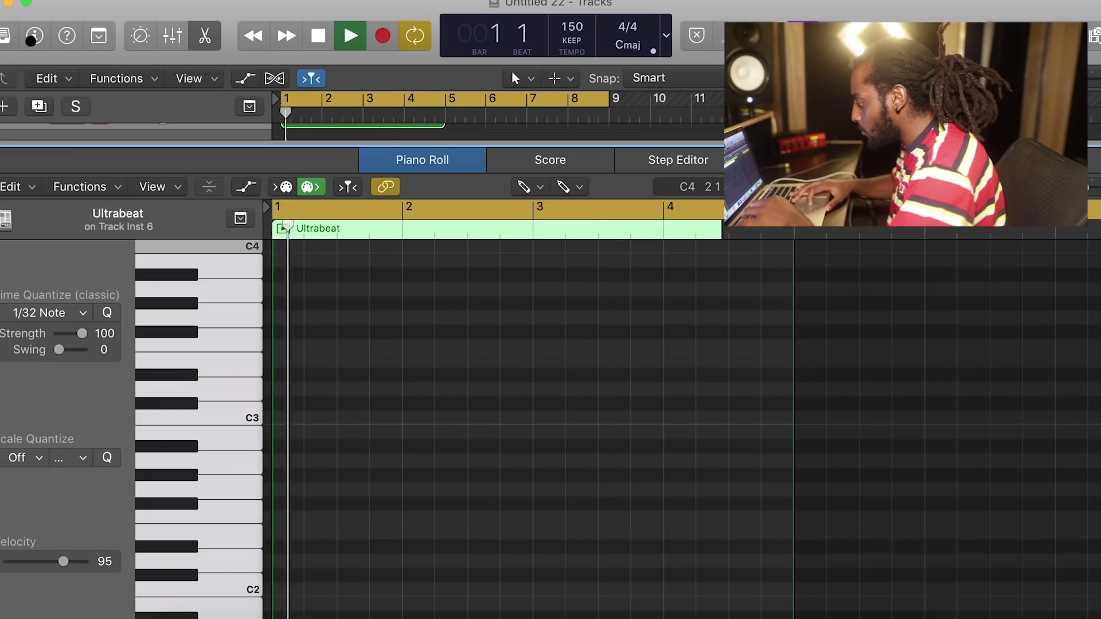
Draw an E3 note three beats long at the start of bar 1 in the Default region and play it back.
key(space)
click(321, 347)
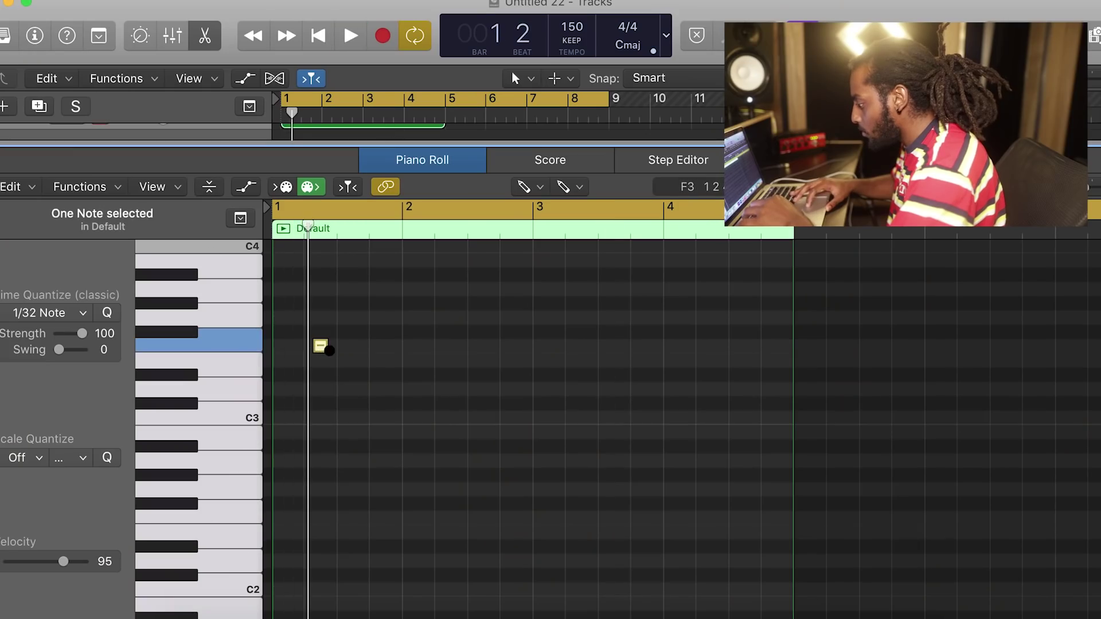
drag(368, 346, 306, 359)
key(space)
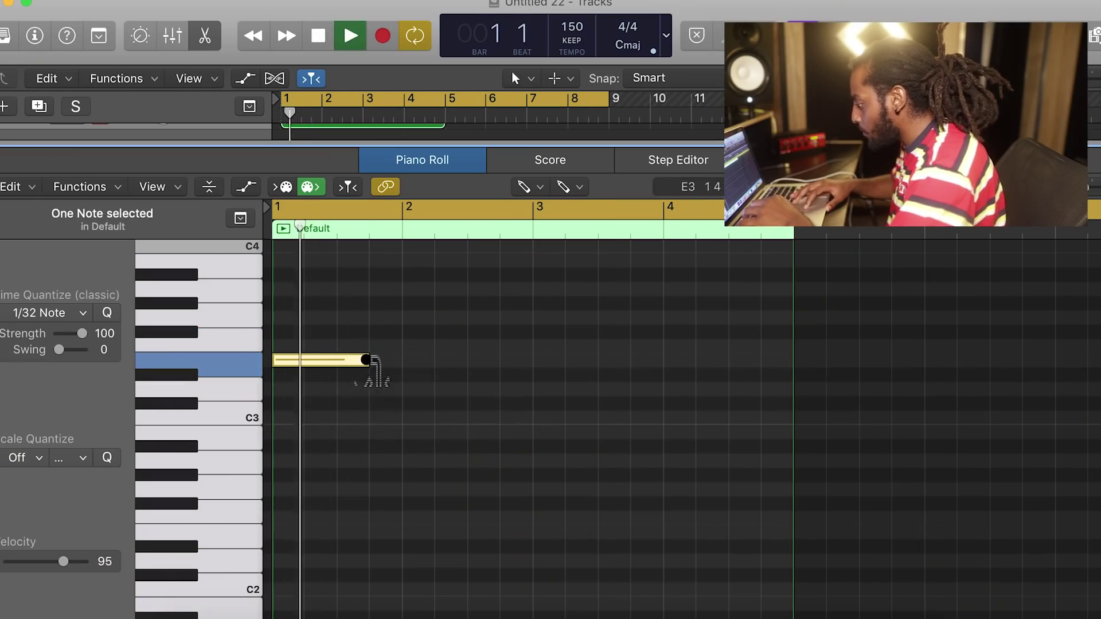
key(space)
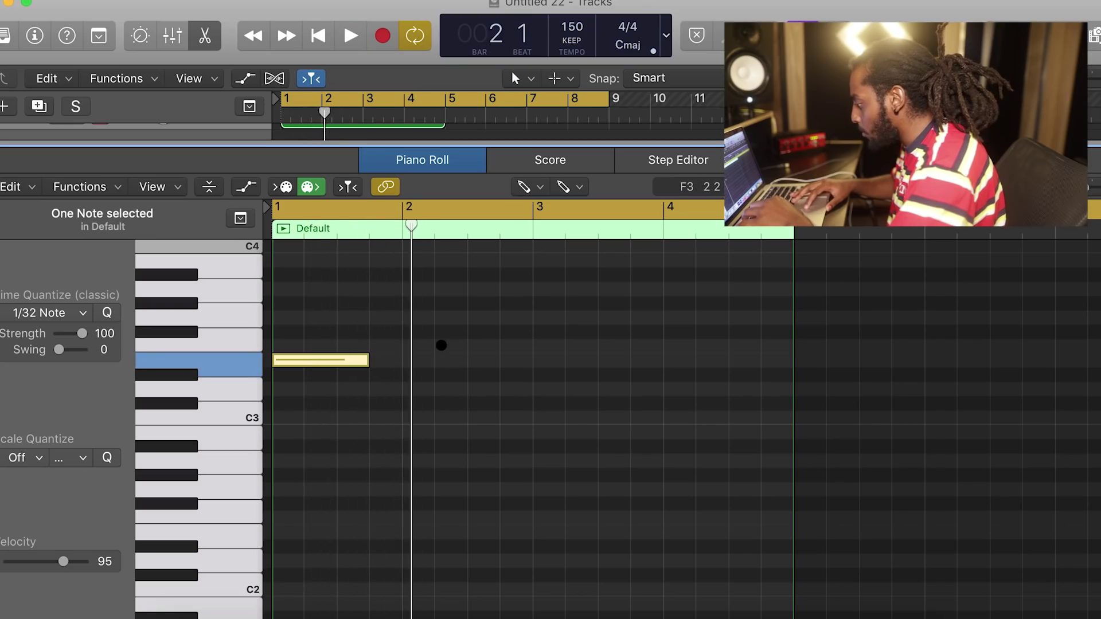
Add an F#3 note on beat 2 and a G3 note on beat 4 of bar 2, each about three beats long.
click(439, 346)
drag(455, 341, 511, 316)
key(space)
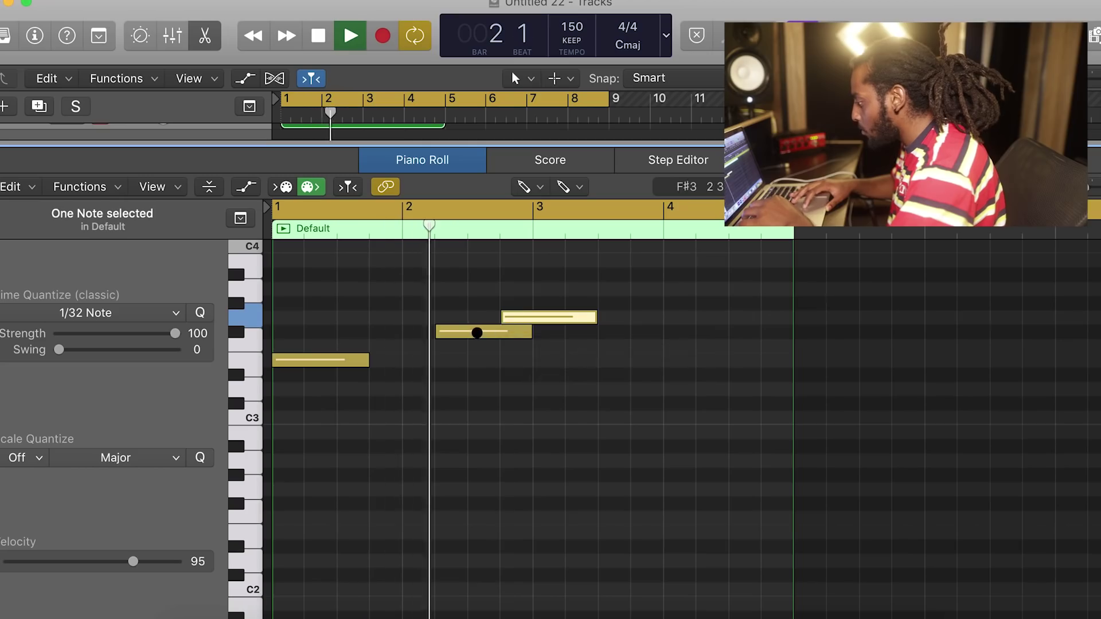
Shorten the G3 note to one beat and the F#3 note to two beats, and add a one-beat C3 note at bar 3.
key(space)
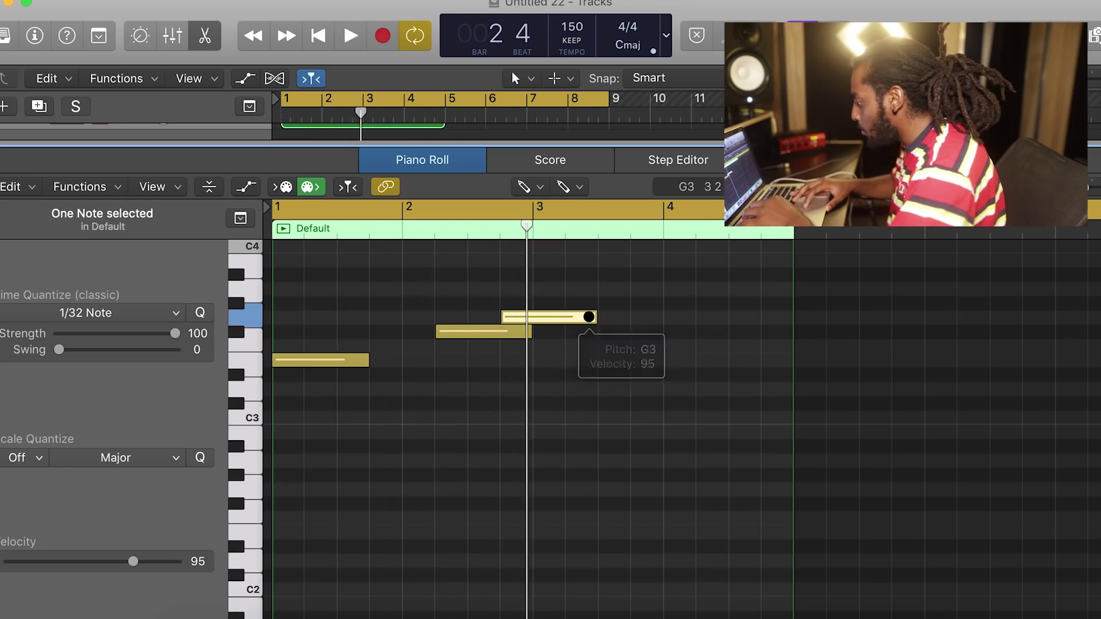
drag(591, 317, 530, 319)
click(548, 374)
drag(547, 374, 548, 417)
key(space)
drag(530, 332, 502, 336)
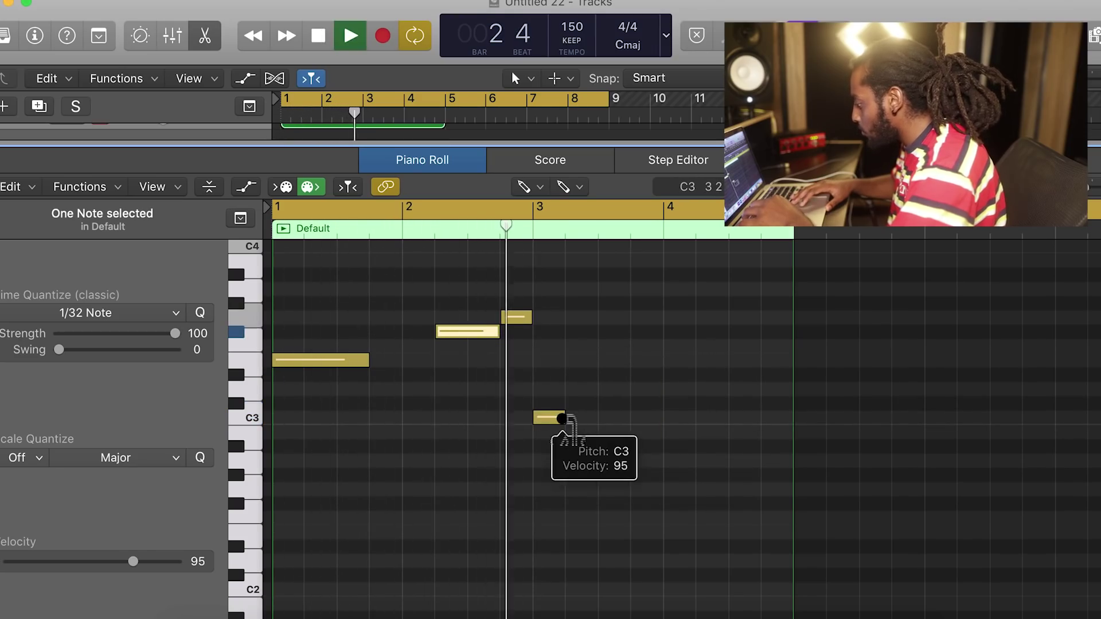
Add two more C3 notes and a closing D3 note across bars 3 and 4, and lengthen the E3 and C3 notes to close the gaps.
click(616, 417)
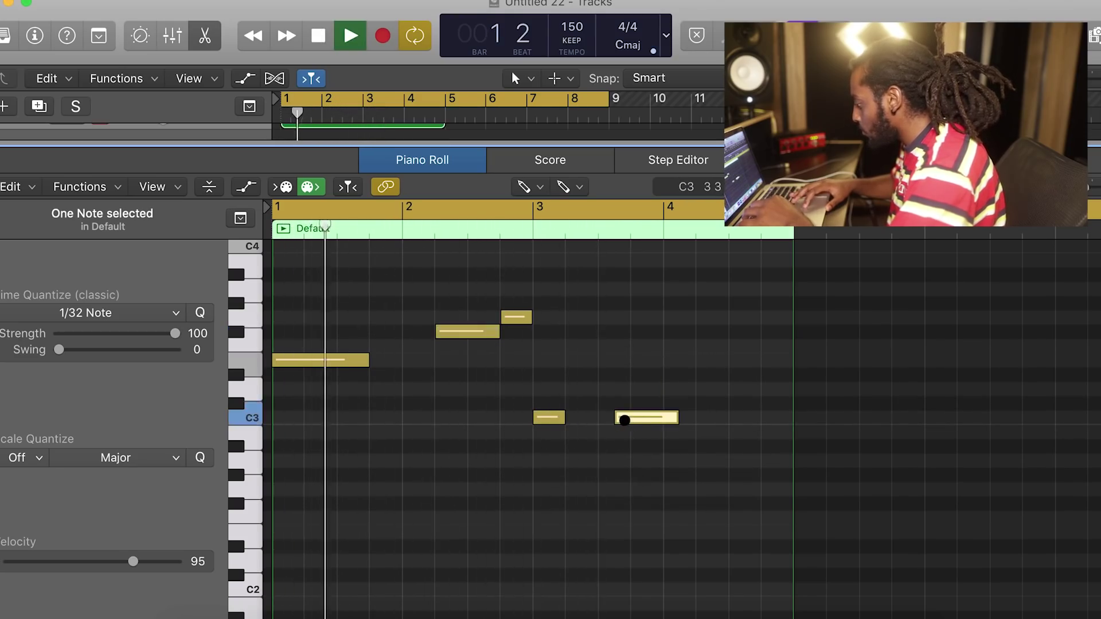
drag(565, 417, 613, 417)
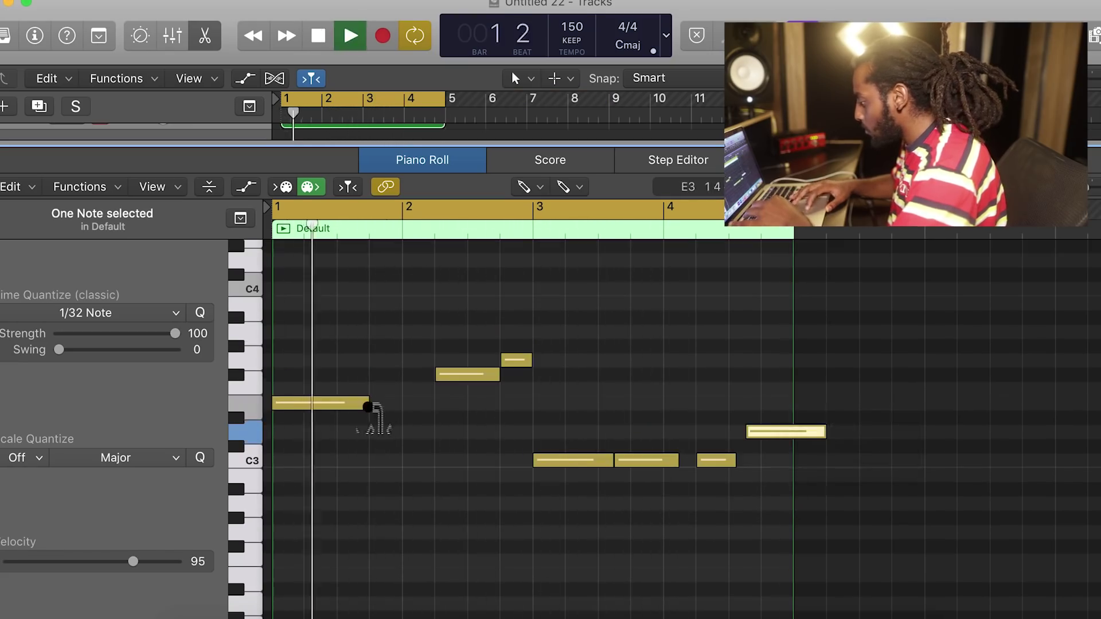
drag(368, 406, 434, 403)
drag(677, 461, 752, 463)
drag(814, 432, 829, 434)
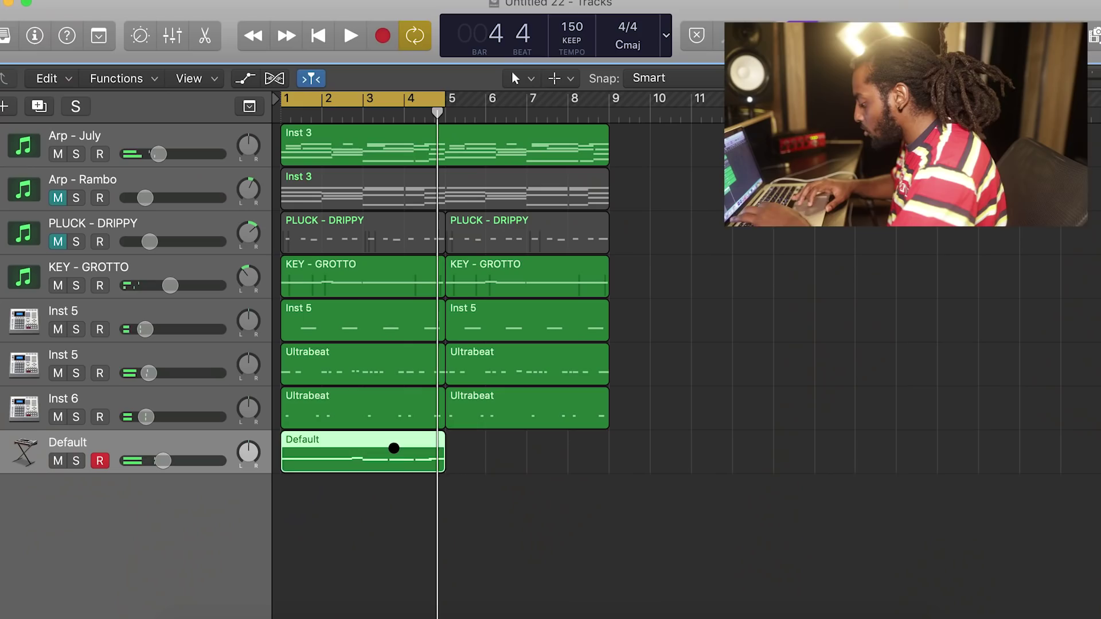
Repeat the four-bar Default region at bar 5, extend the cycle range to bar 9, and join both Default regions into one.
key(Right)
drag(444, 99, 611, 98)
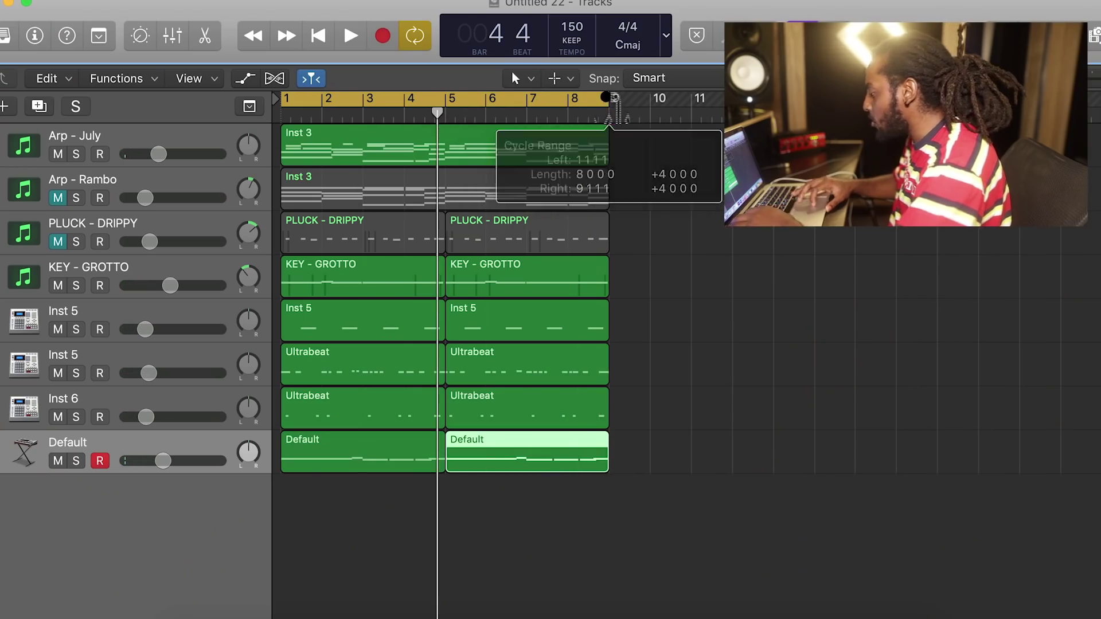
drag(681, 505, 363, 465)
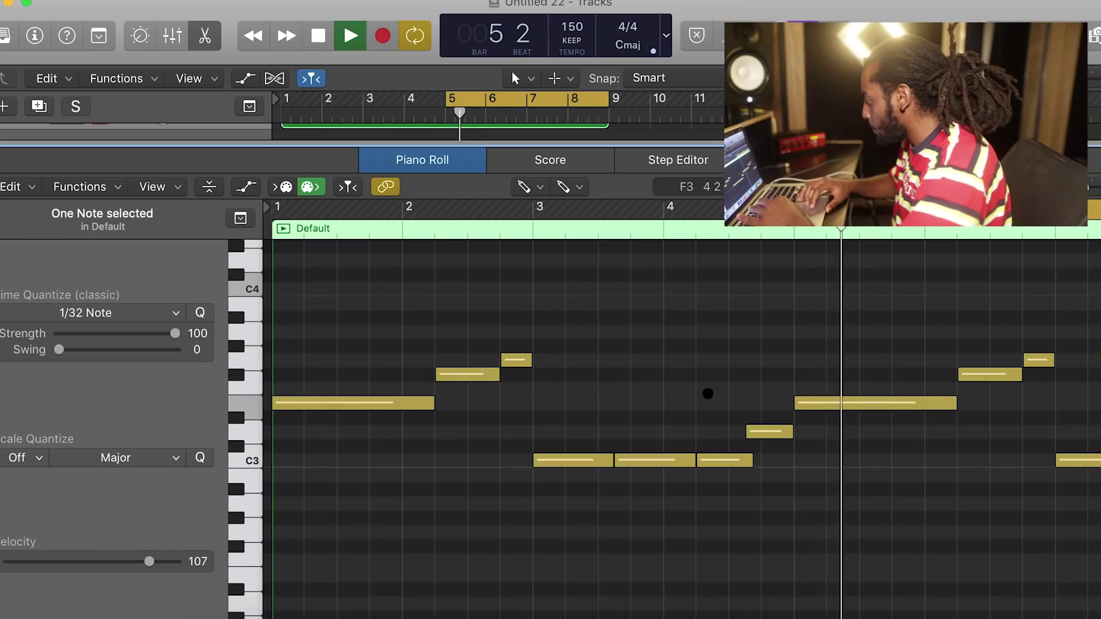
Split the F#3 note in bar 6 in half and cut the last D3 note in bar 8 into two hits with the Scissors tool.
click(525, 186)
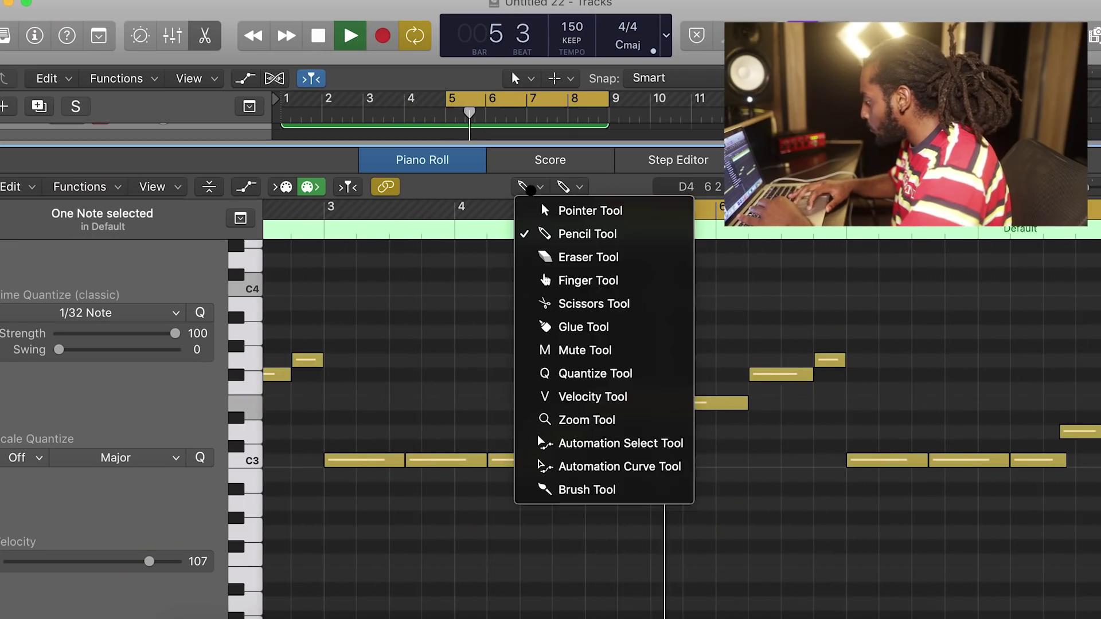
click(674, 304)
key(Return)
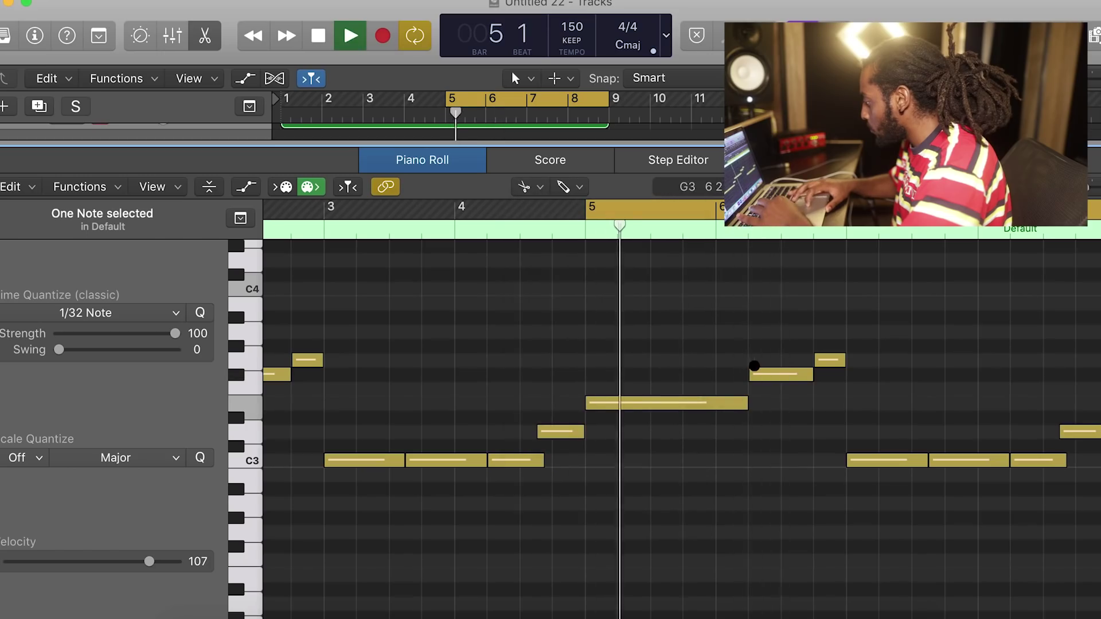
click(780, 373)
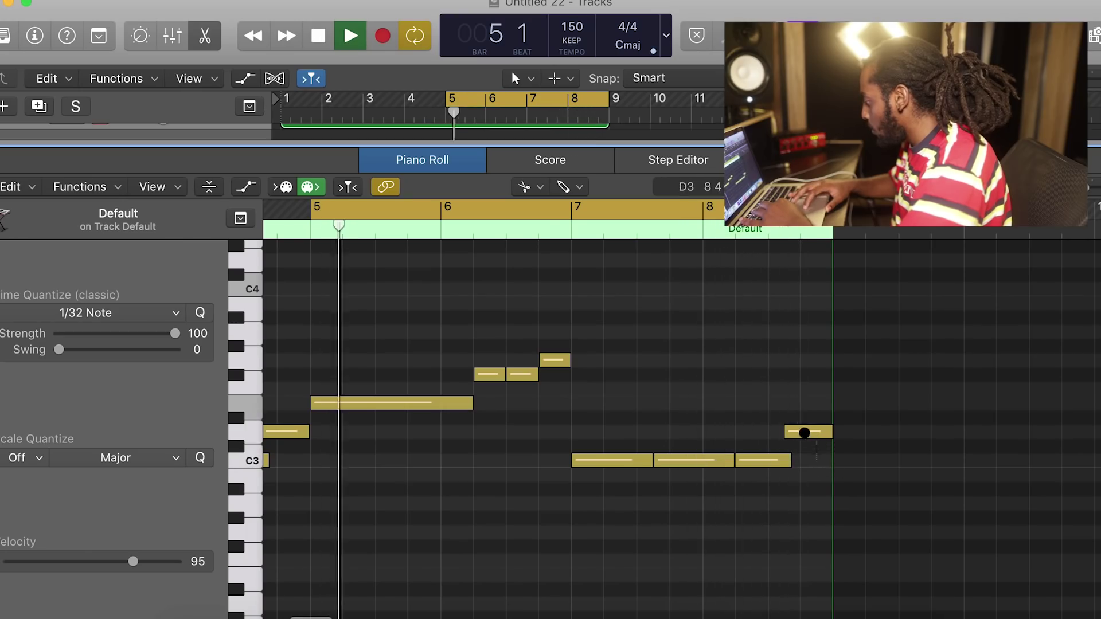
click(800, 432)
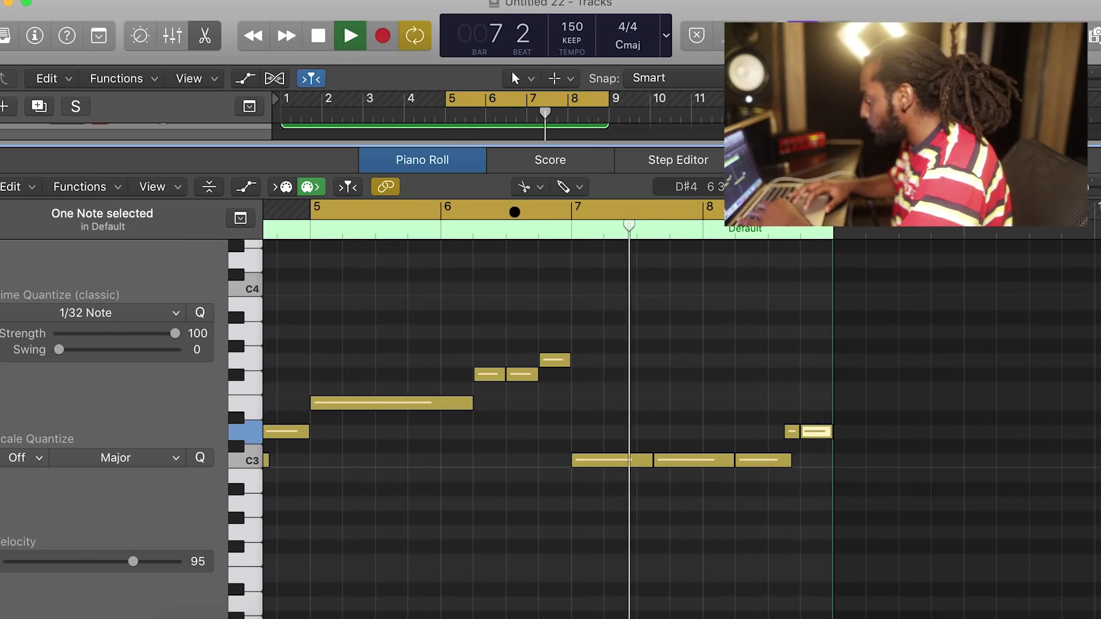
click(523, 187)
click(541, 204)
Set the cycle range to bars 1 to 9 and transpose all notes of the Default region down three octaves.
drag(448, 99, 115, 99)
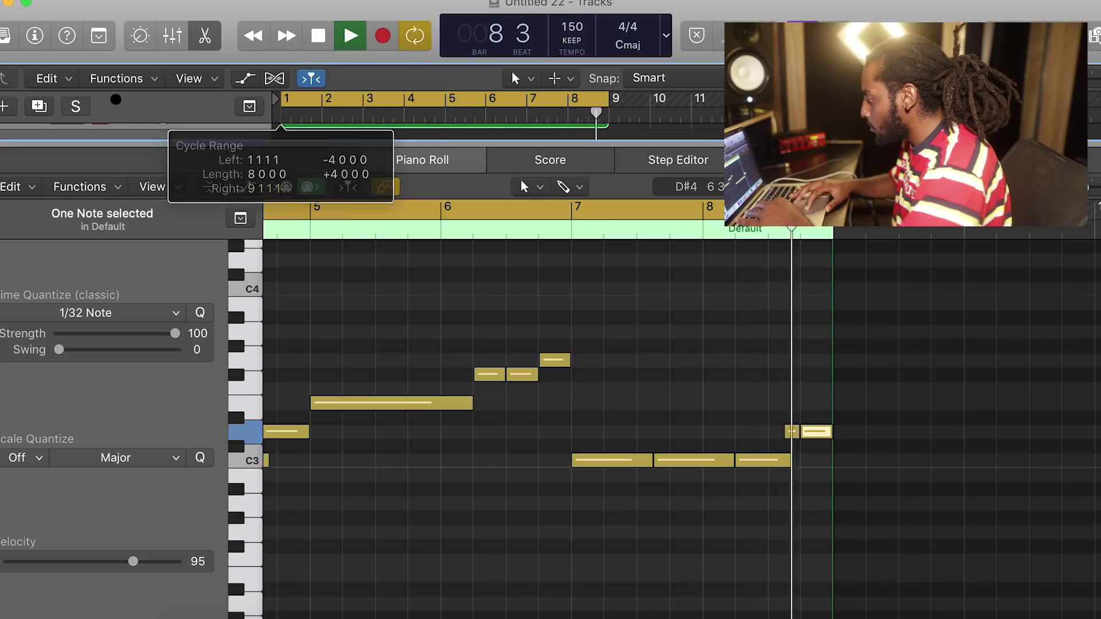
key(space)
key(super+Left)
key(super+a)
key(BackSpace)
scroll(799, 319, down, 10)
scroll(799, 320, up, 3)
key(space)
key(space)
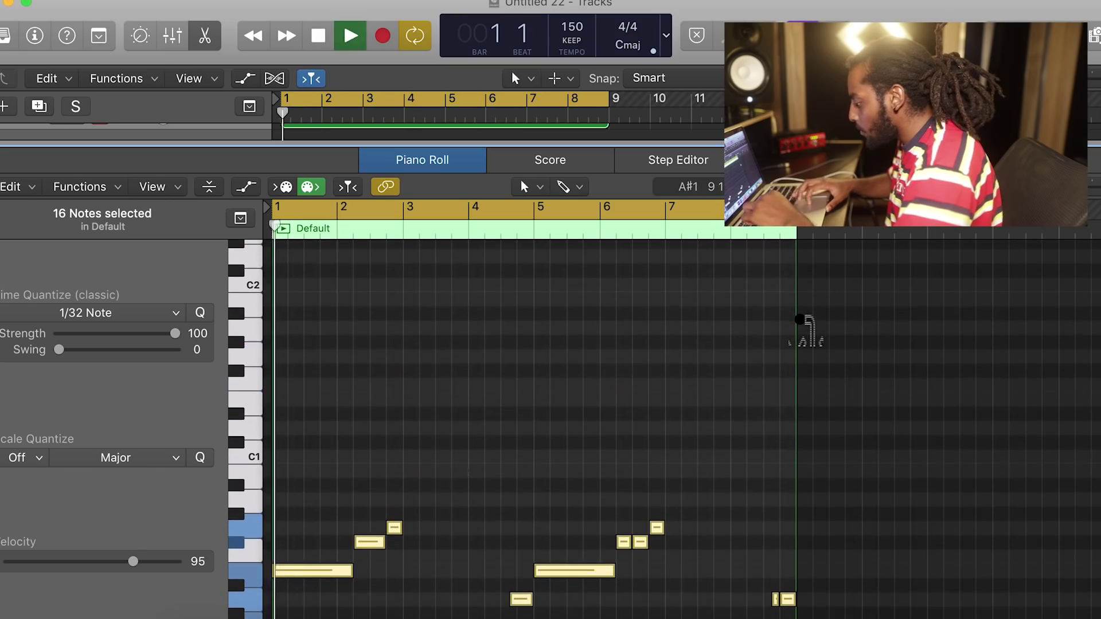
key(space)
key(e)
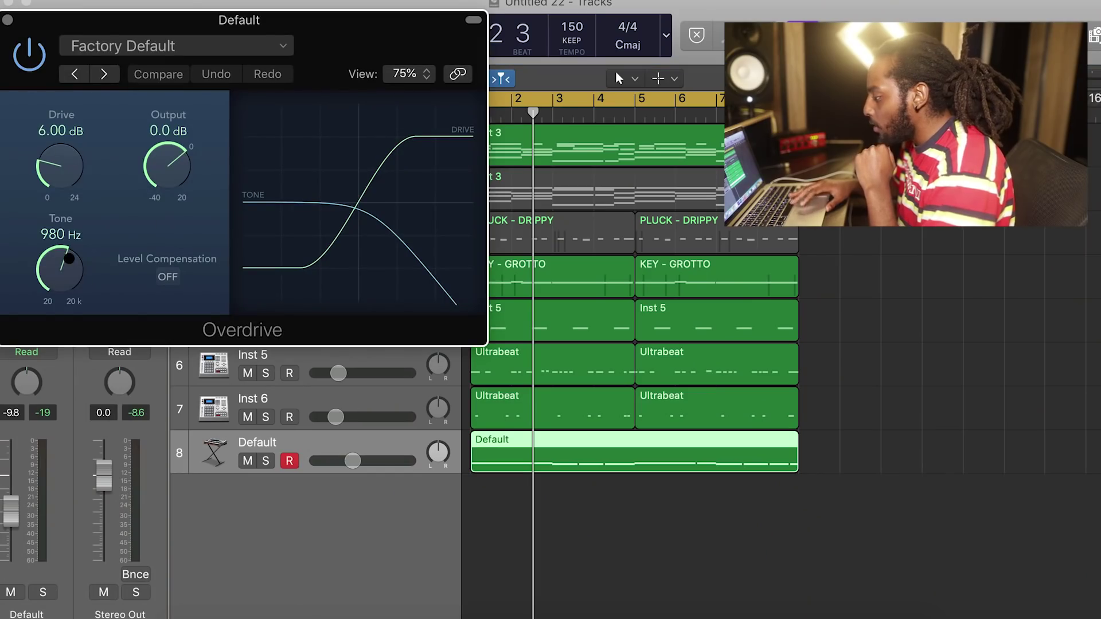
Set the Default track's Overdrive to 10 dB drive and 290 Hz tone, and raise the track's volume to -9.2 dB.
key(space)
drag(69, 259, 58, 291)
drag(58, 162, 58, 146)
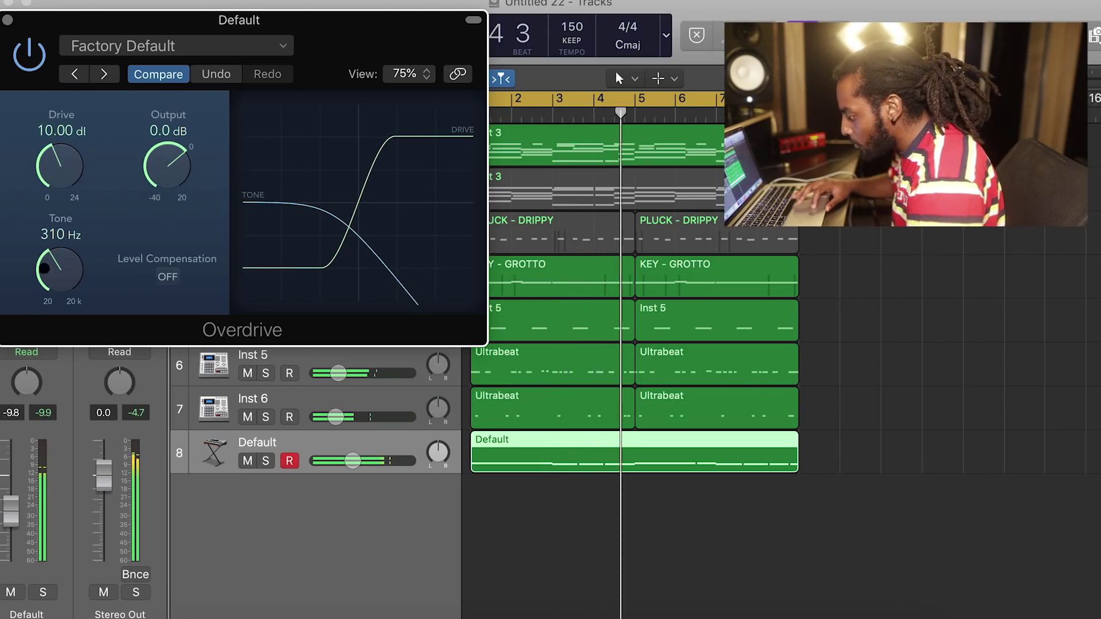
drag(11, 508, 11, 507)
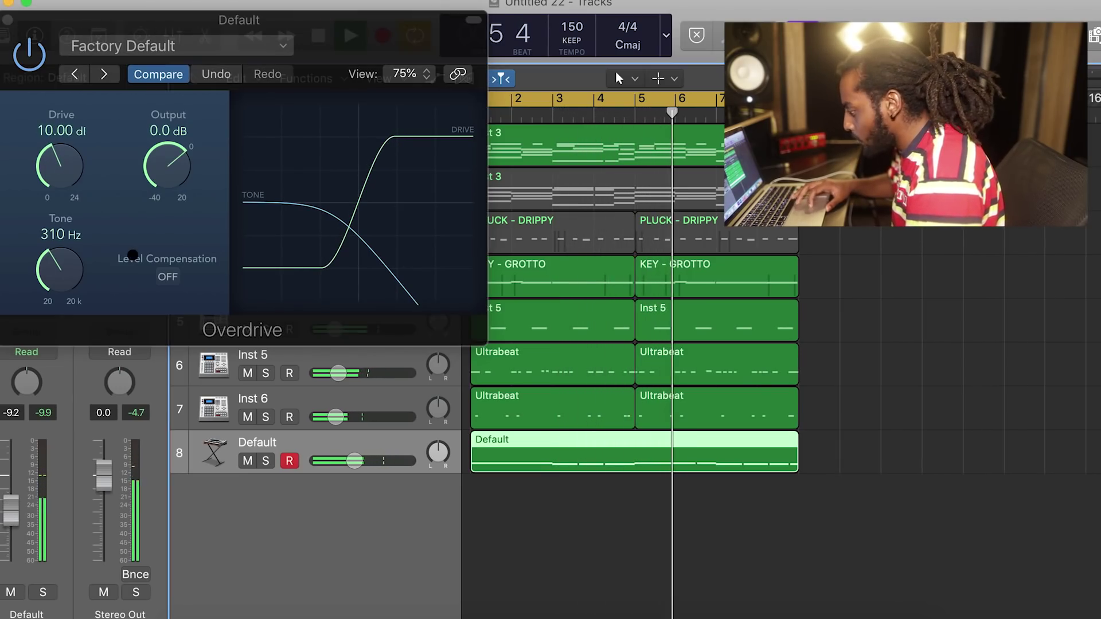
drag(64, 266, 63, 267)
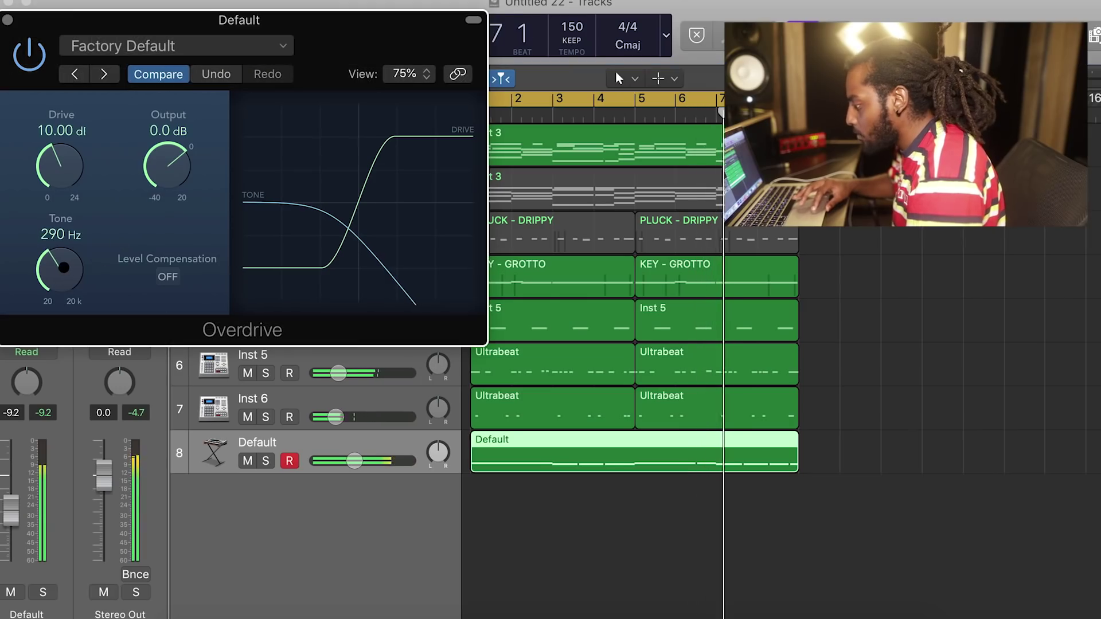
click(7, 19)
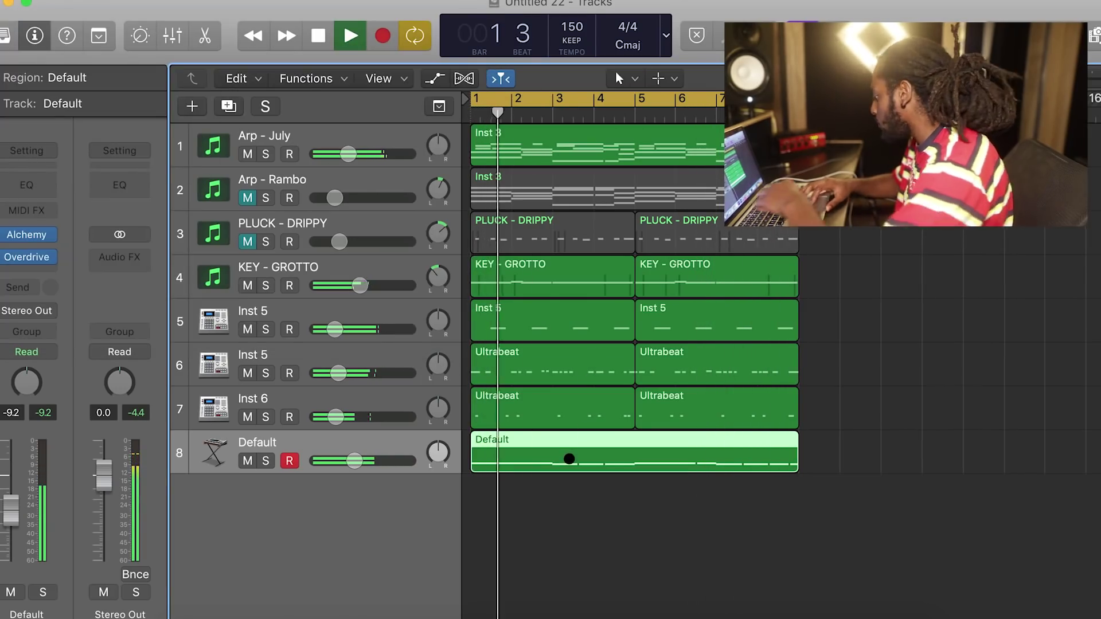
Re-split the first two C0 notes in bar 3 of the Default region so that the second one starts on beat 4.
double_click(569, 459)
click(781, 493)
drag(644, 476, 605, 426)
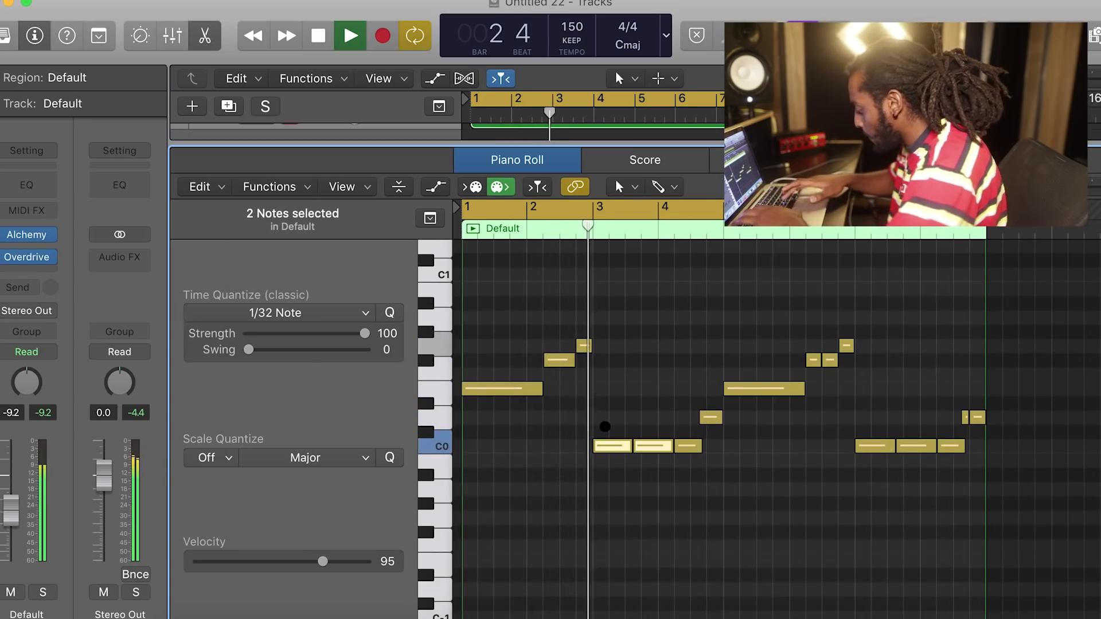
key(space)
click(620, 186)
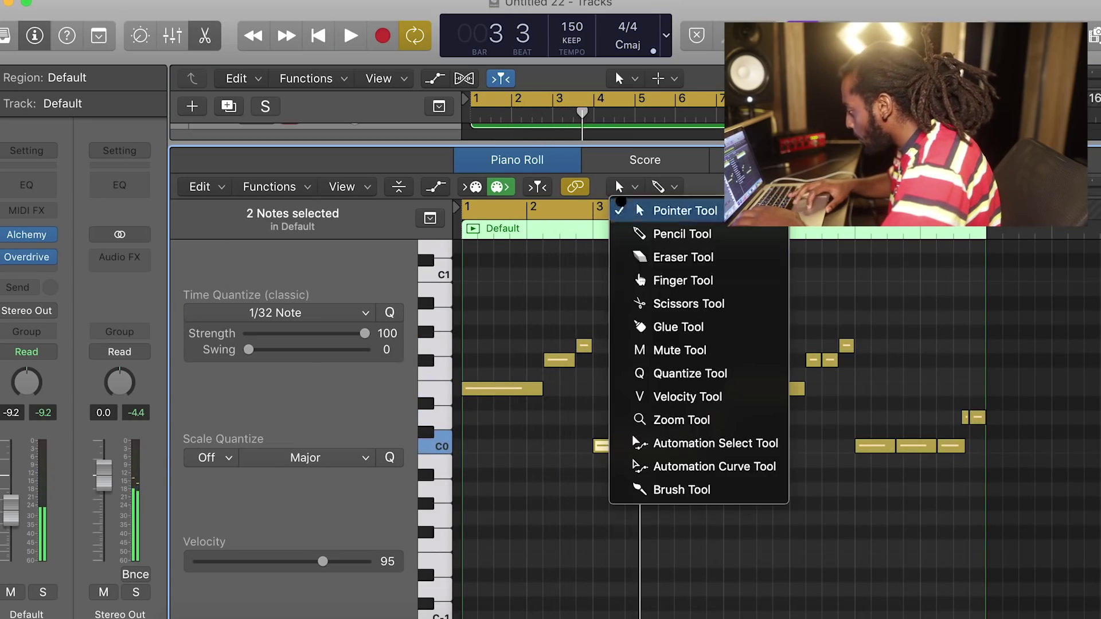
click(653, 304)
click(642, 445)
key(space)
click(698, 532)
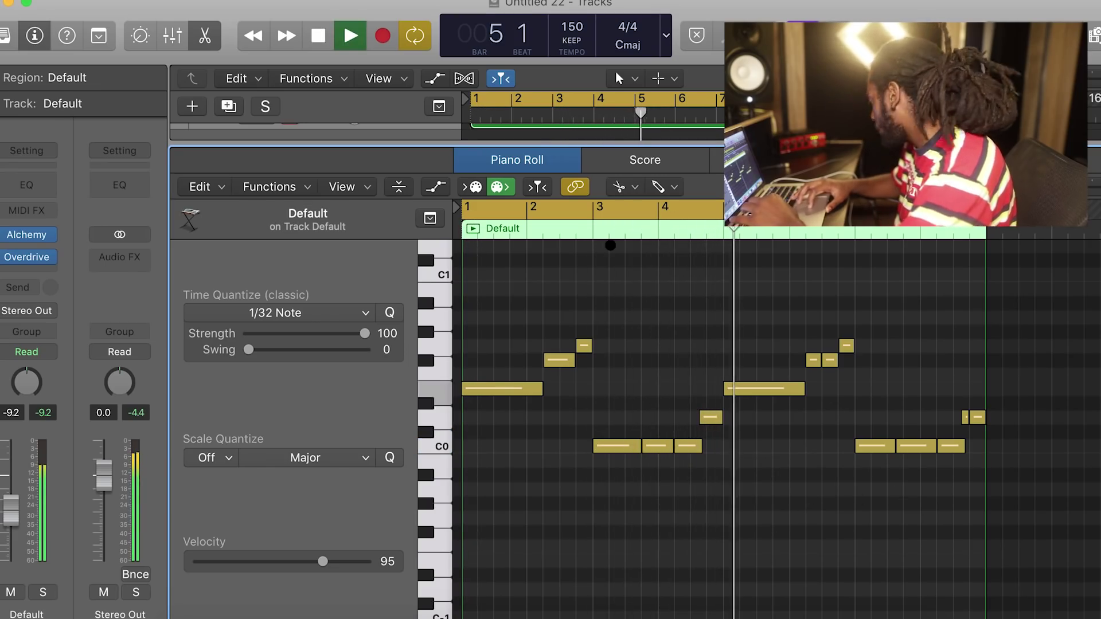
Close the note editor and raise the Default track's volume to -8.6 dB.
key(p)
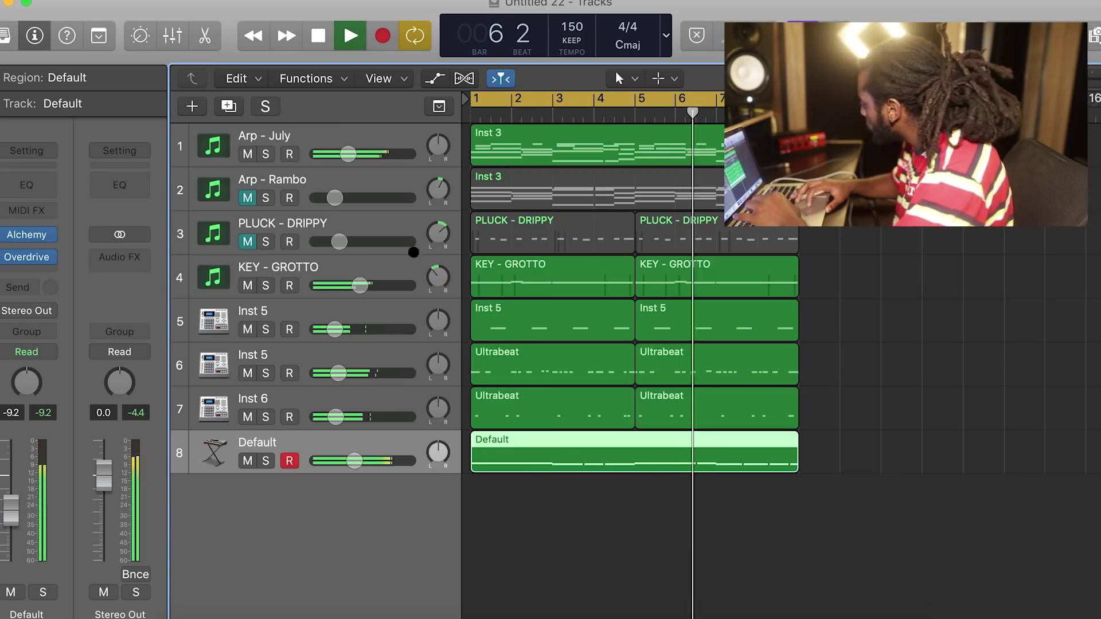
drag(351, 461, 355, 461)
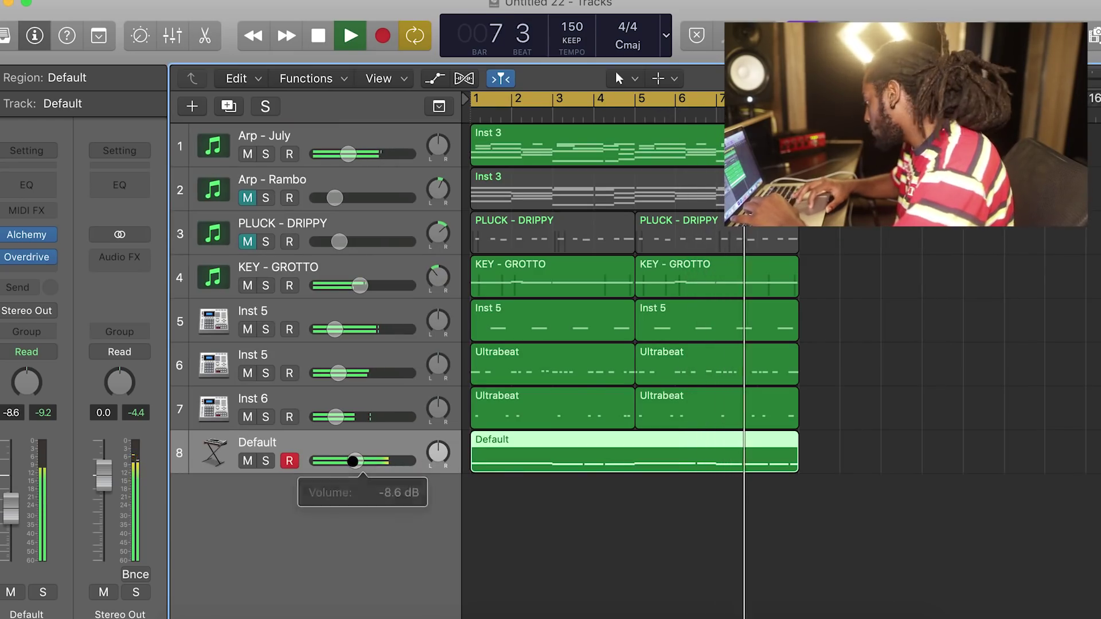
click(627, 509)
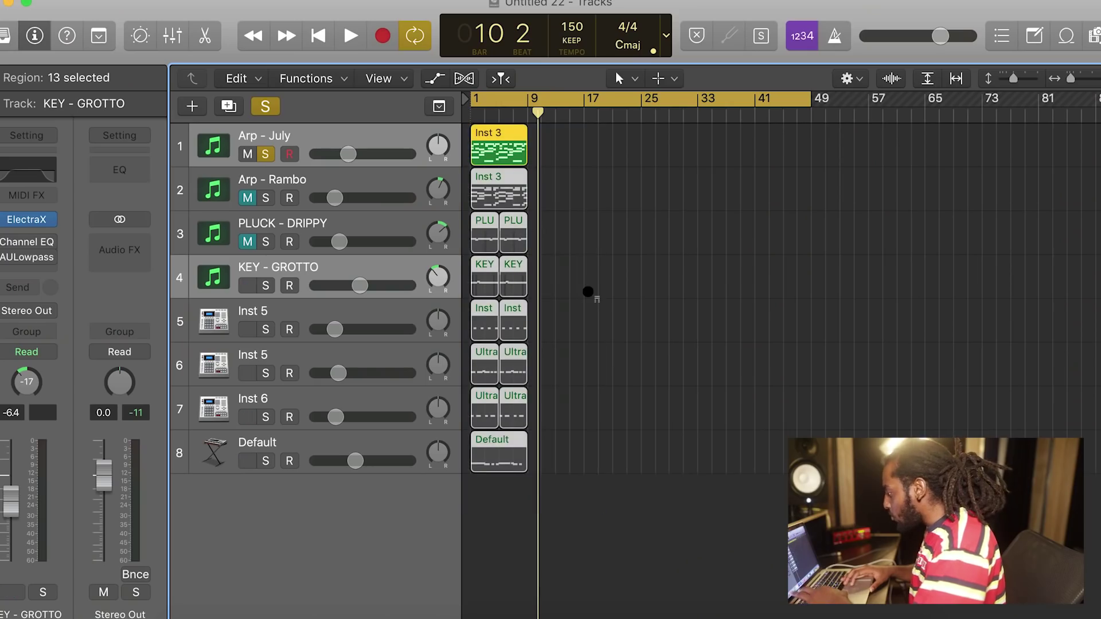
Repeat the selected eight-bar block of regions on all tracks six times, filling the arrangement up to bar 57.
key(super+r)
key(super+r)
key(super+r)
key(super+r)
key(super+r)
key(super+r)
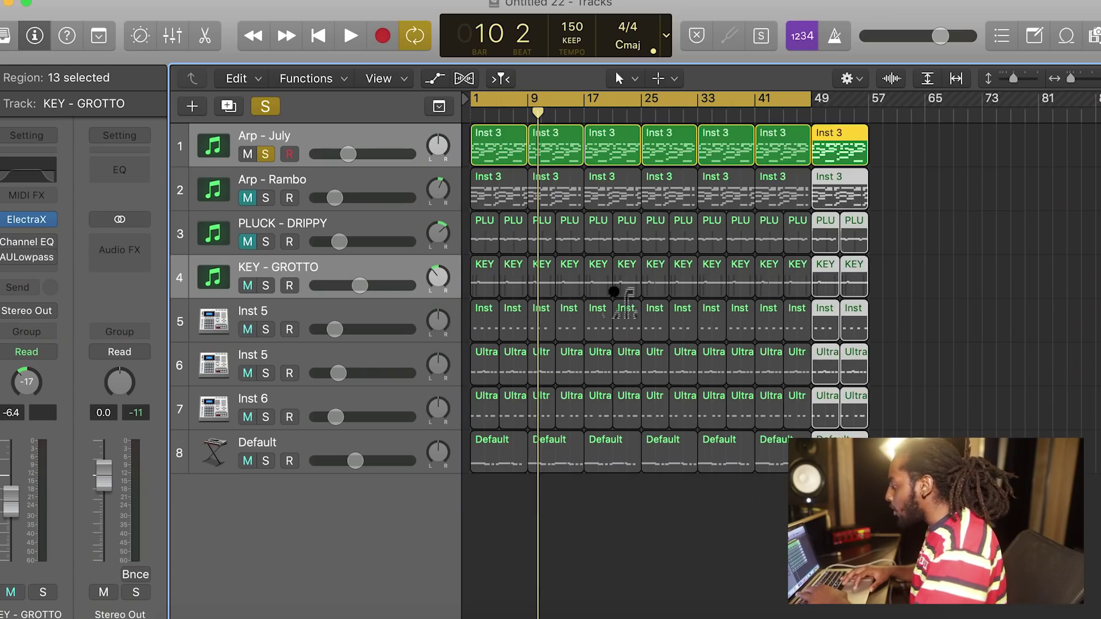
Duplicate the Arp - July track with its settings, move its first eight-bar Inst 3 region onto the copy and play it from bar 1.
click(267, 137)
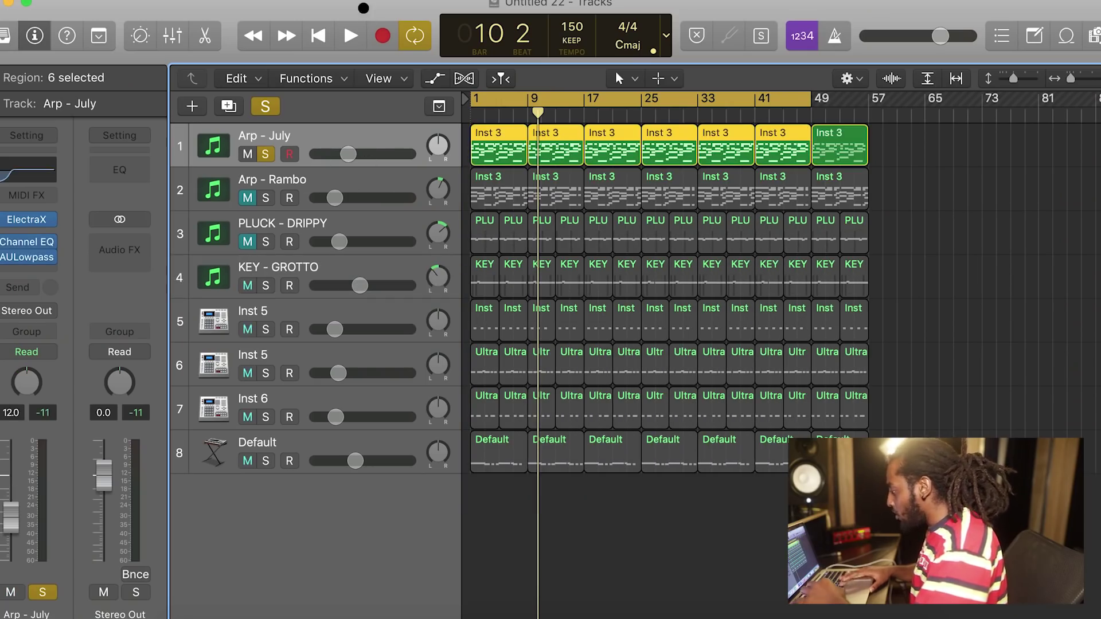
key(Return)
key(space)
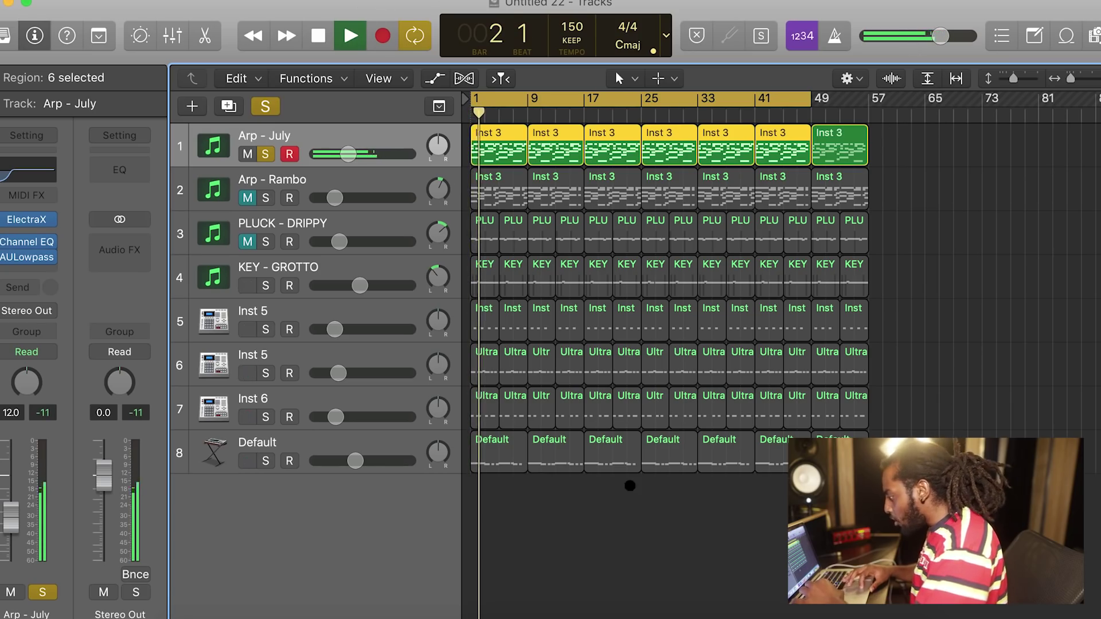
click(629, 485)
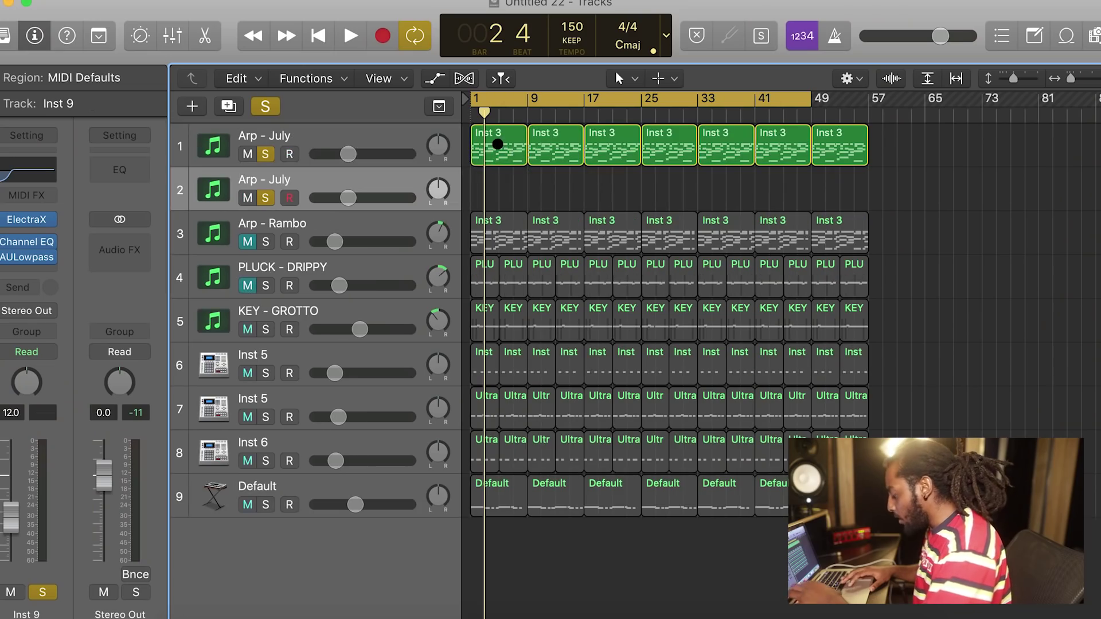
key(super+v)
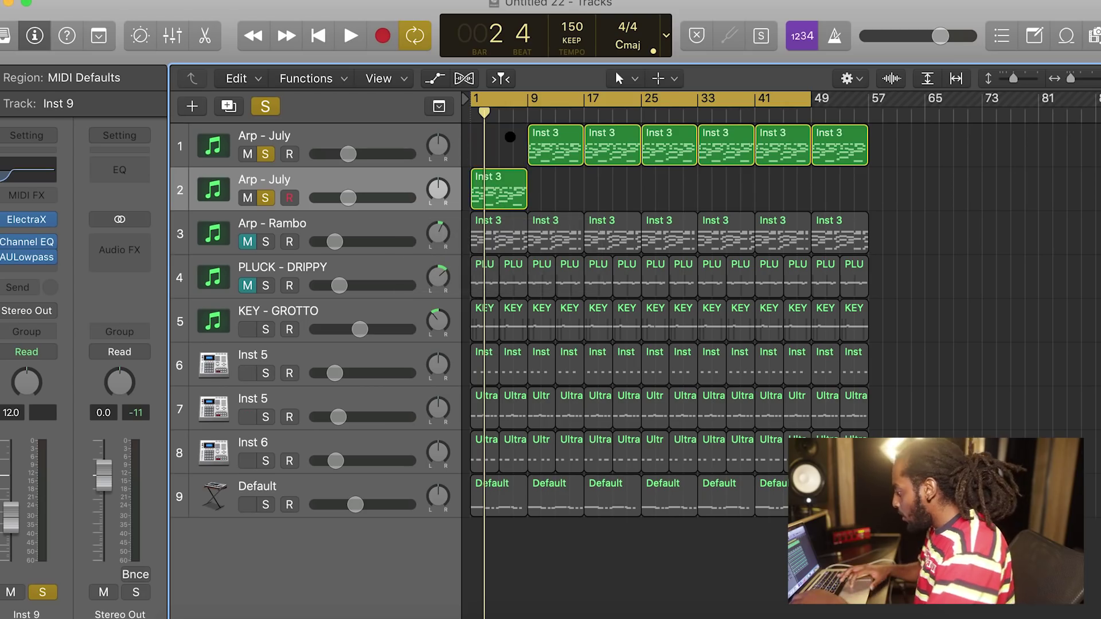
key(space)
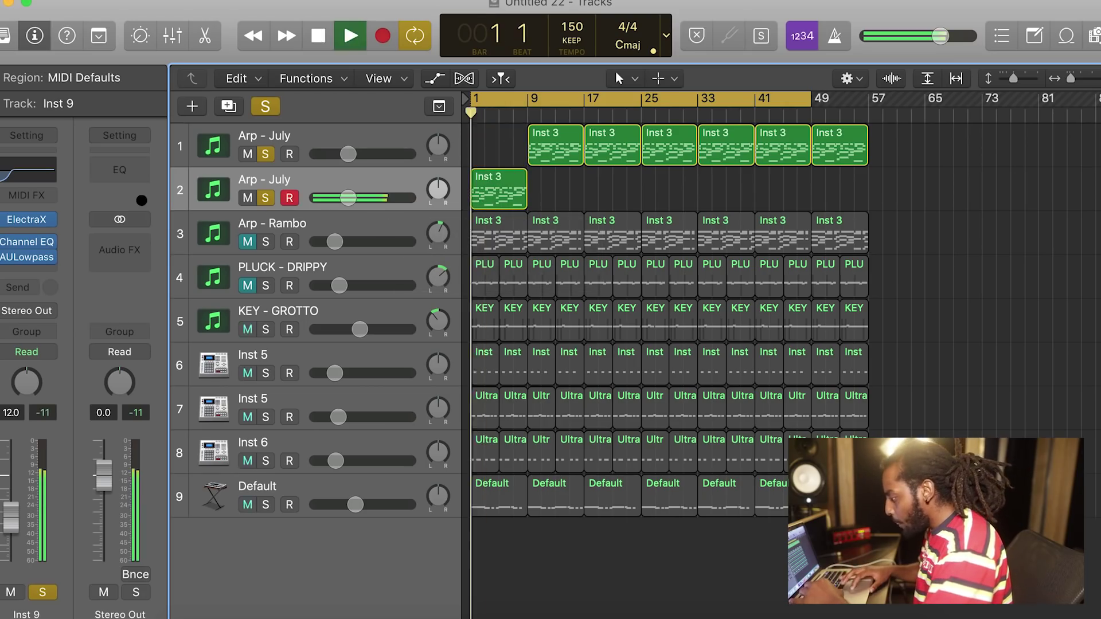
Lower the AULowpass cutoff on the duplicate Arp - July track to about 380 Hz.
click(24, 258)
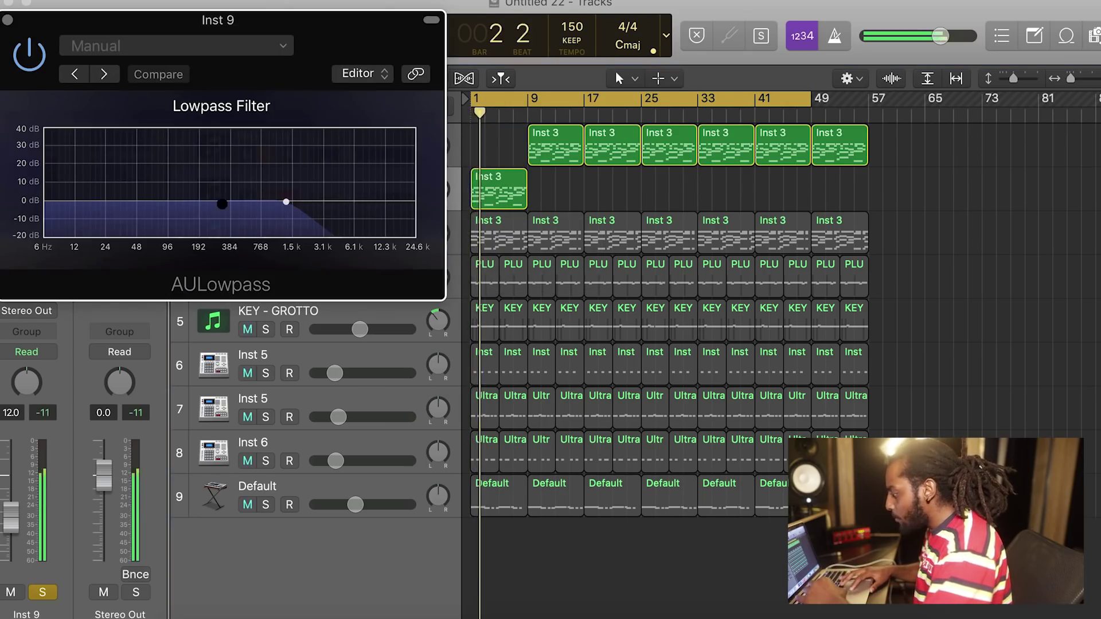
drag(285, 202, 228, 179)
click(7, 20)
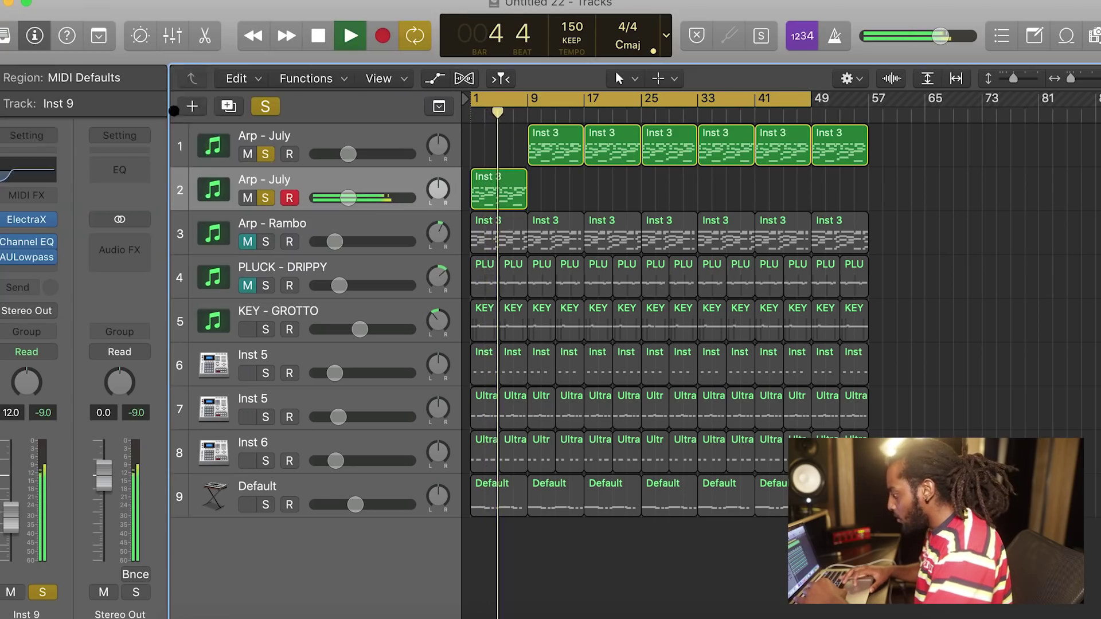
Solo the PLUCK - DRIPPY track and raise its volume slightly.
click(264, 285)
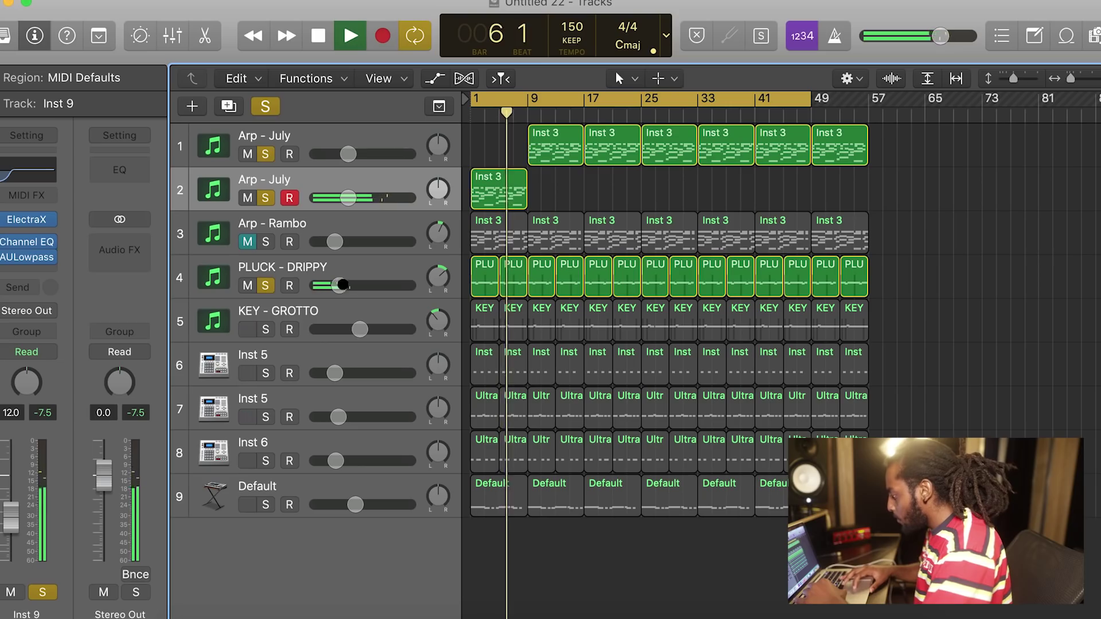
drag(345, 287, 349, 283)
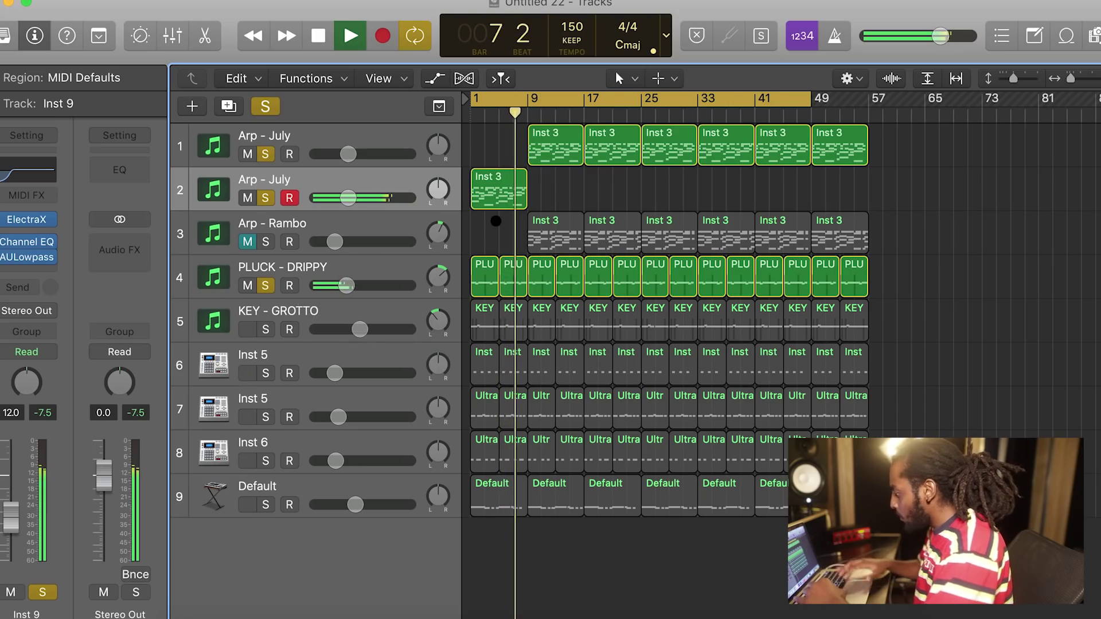
key(space)
Delete the KEY - GROTTO, Inst 5, Inst 6 and Default regions in bars 1 to 8, and set the cycle range to bars 9 to 17.
drag(516, 546, 474, 313)
key(BackSpace)
drag(503, 98, 563, 97)
drag(862, 102, 584, 101)
Delete the Arp - Rambo, KEY - GROTTO, Inst 5 and Inst 6 regions in bars 9 to 16, keeping the Default region.
drag(512, 298, 562, 449)
key(BackSpace)
click(546, 223)
key(BackSpace)
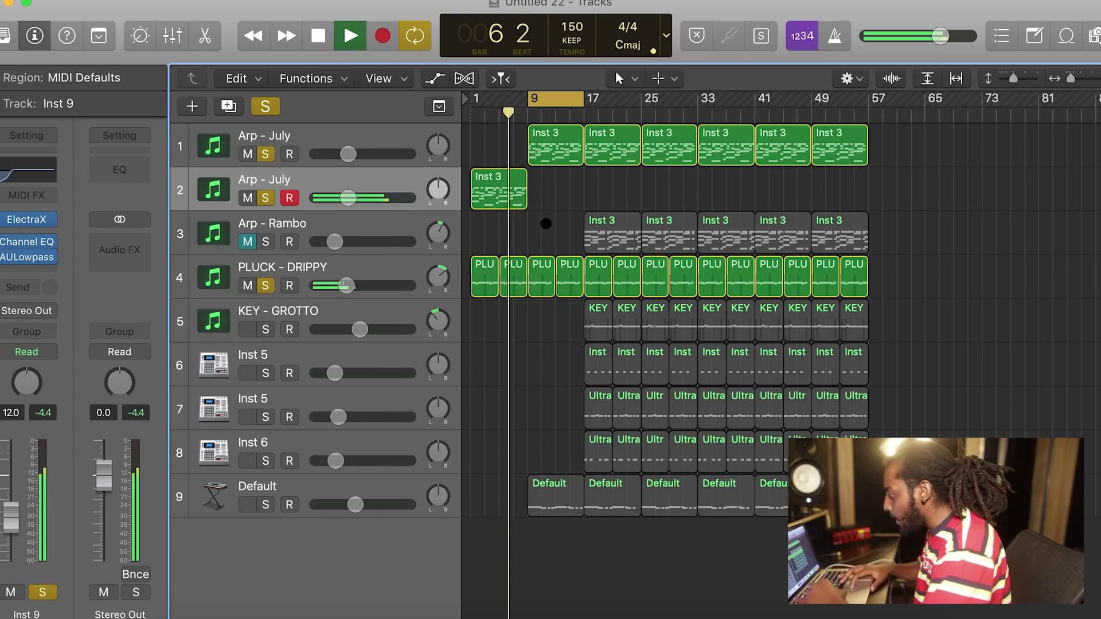
Turn off all track solos and set the cycle range to bars 17 to 25.
click(264, 106)
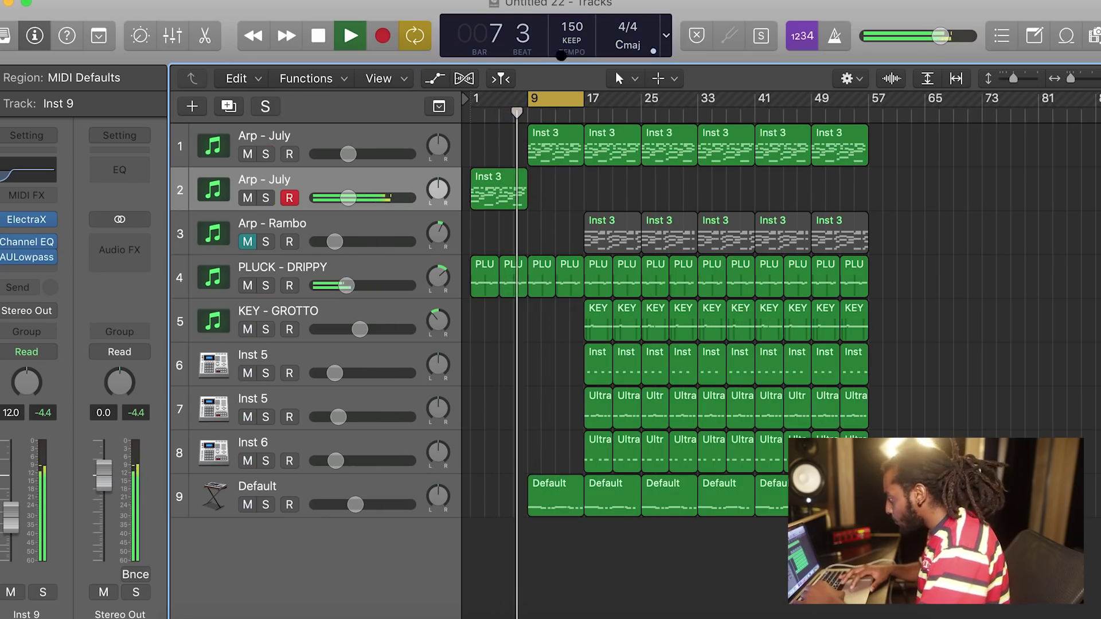
drag(549, 98, 611, 101)
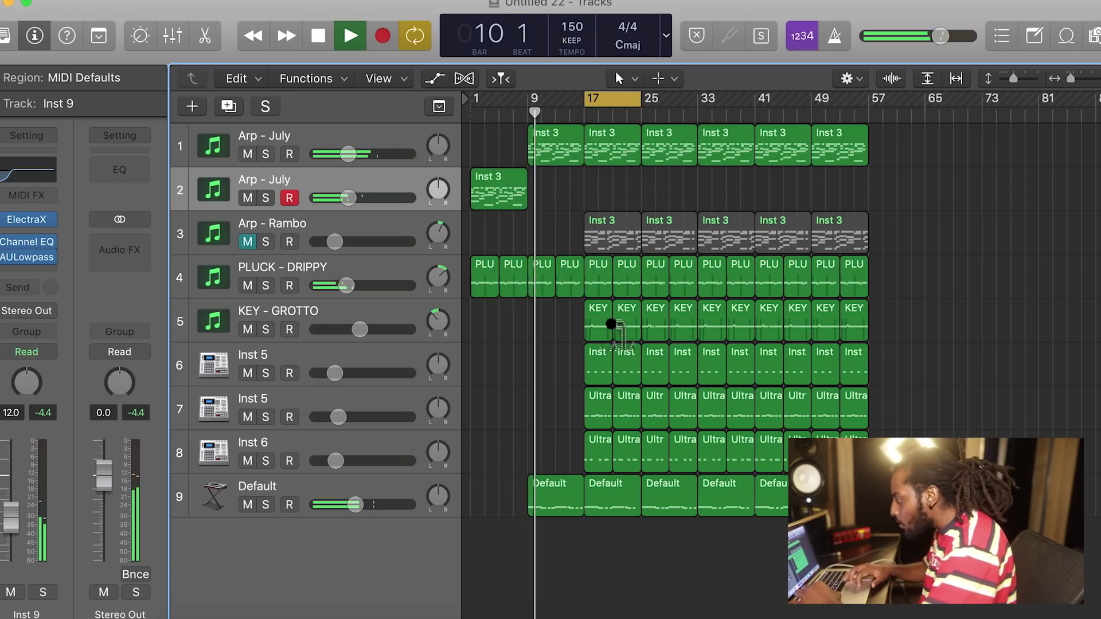
click(373, 130)
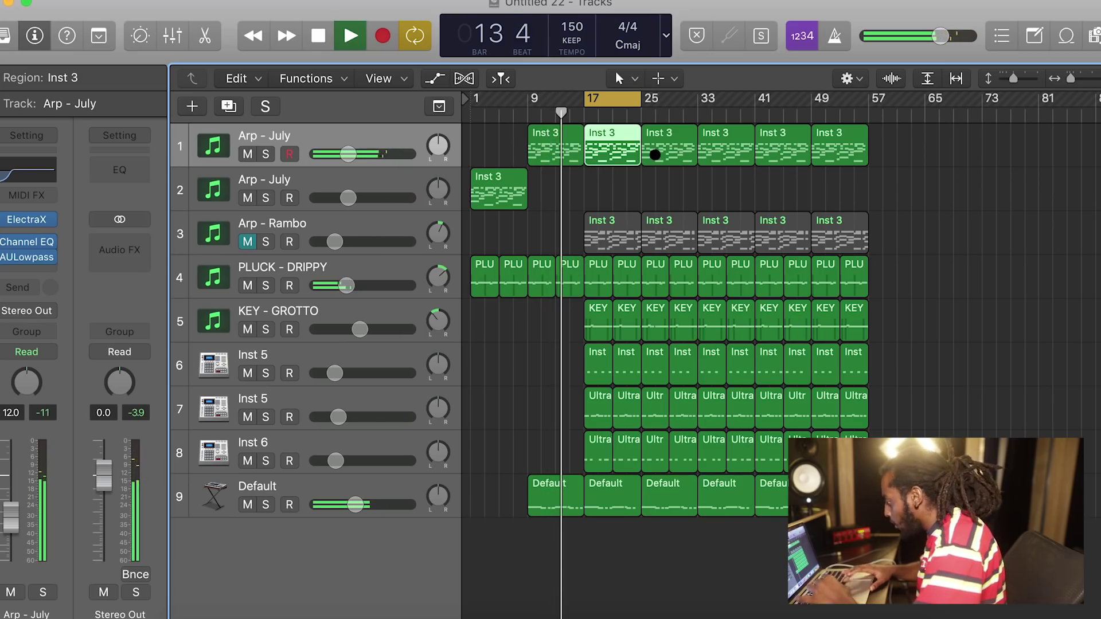
key(space)
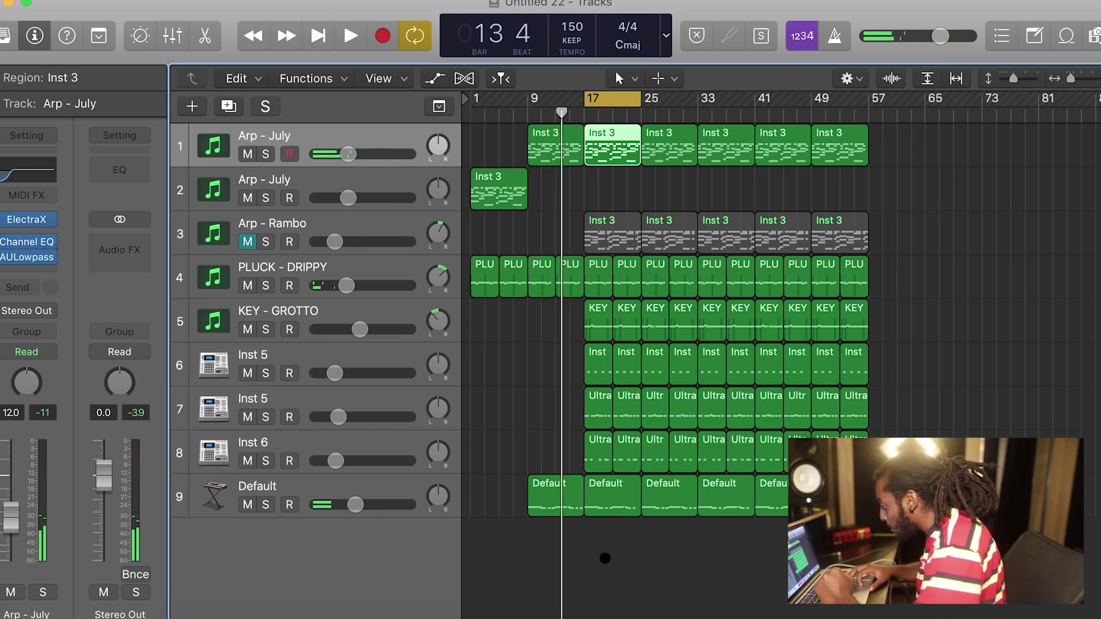
Delete the Arp - Rambo and Inst 6 regions in bars 17 to 24, and unmute the Arp - Rambo track.
click(607, 455)
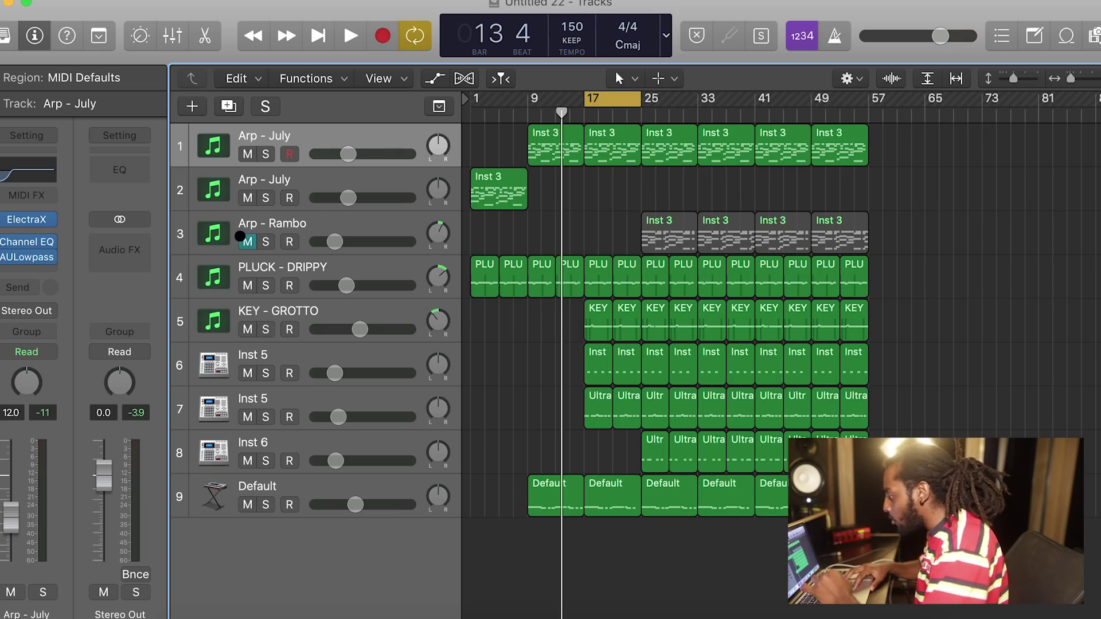
click(241, 237)
key(space)
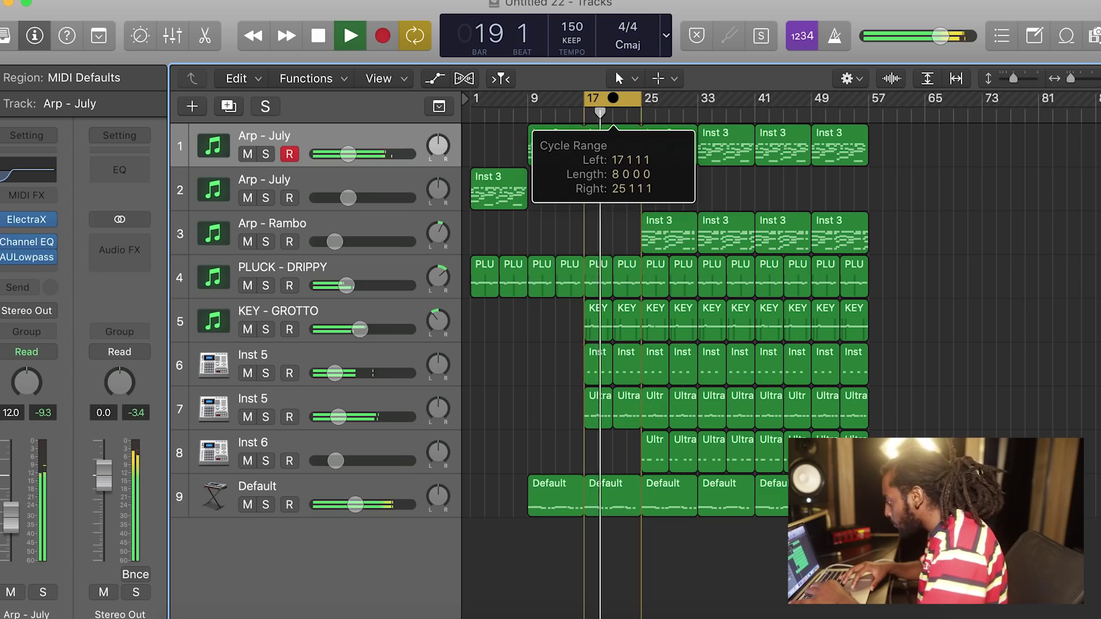
Move the cycle range to bars 33 to 41 and lower the Inst 6 track's volume slightly.
drag(613, 98, 672, 103)
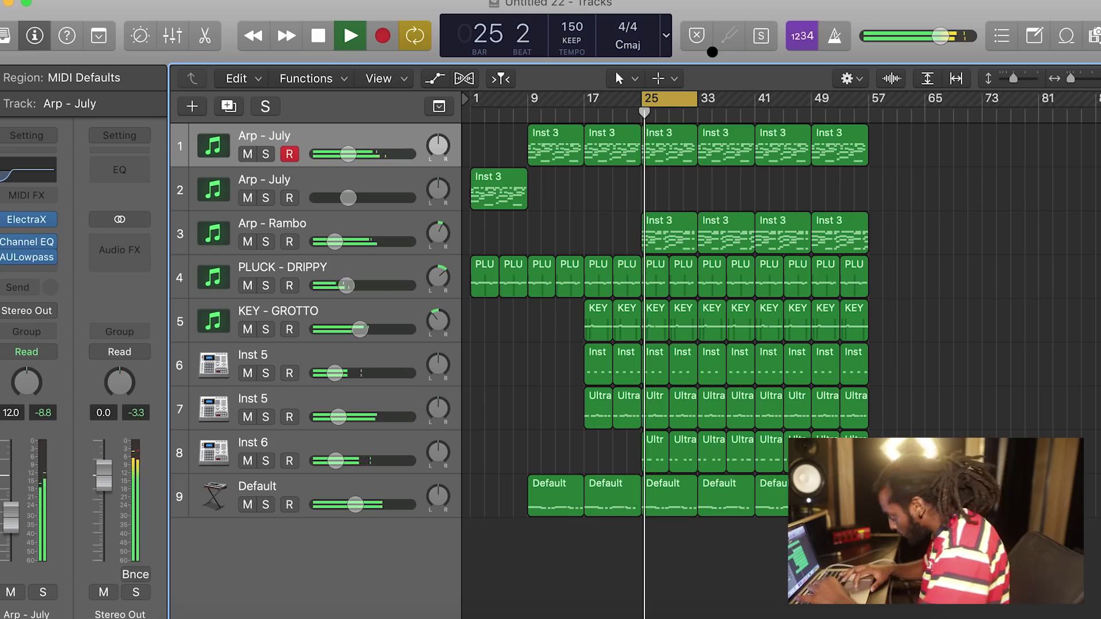
drag(683, 101, 739, 101)
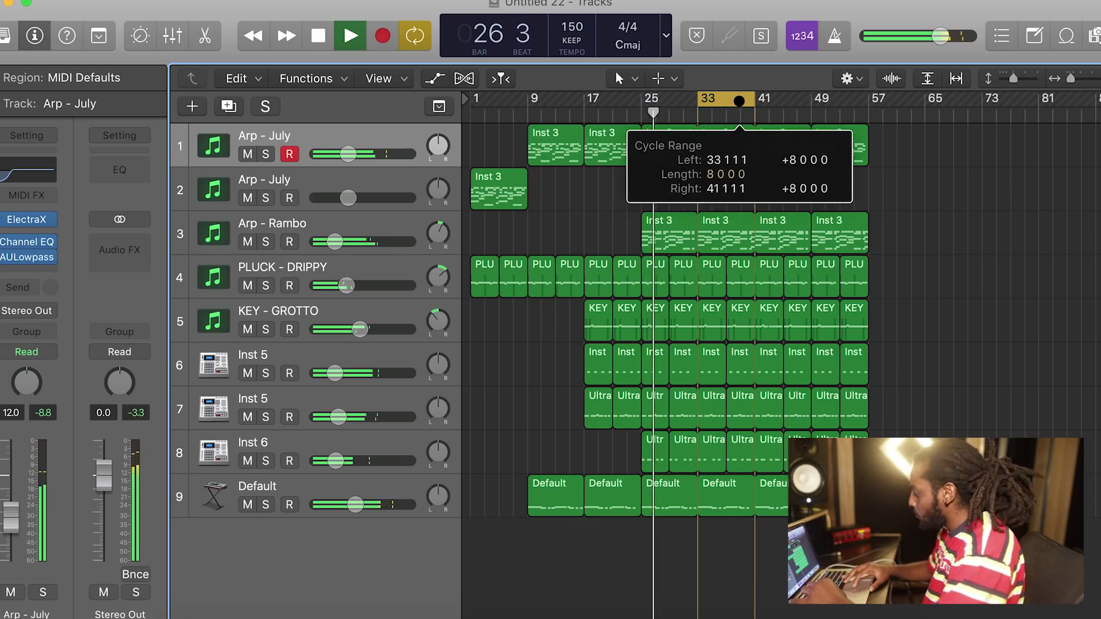
click(330, 463)
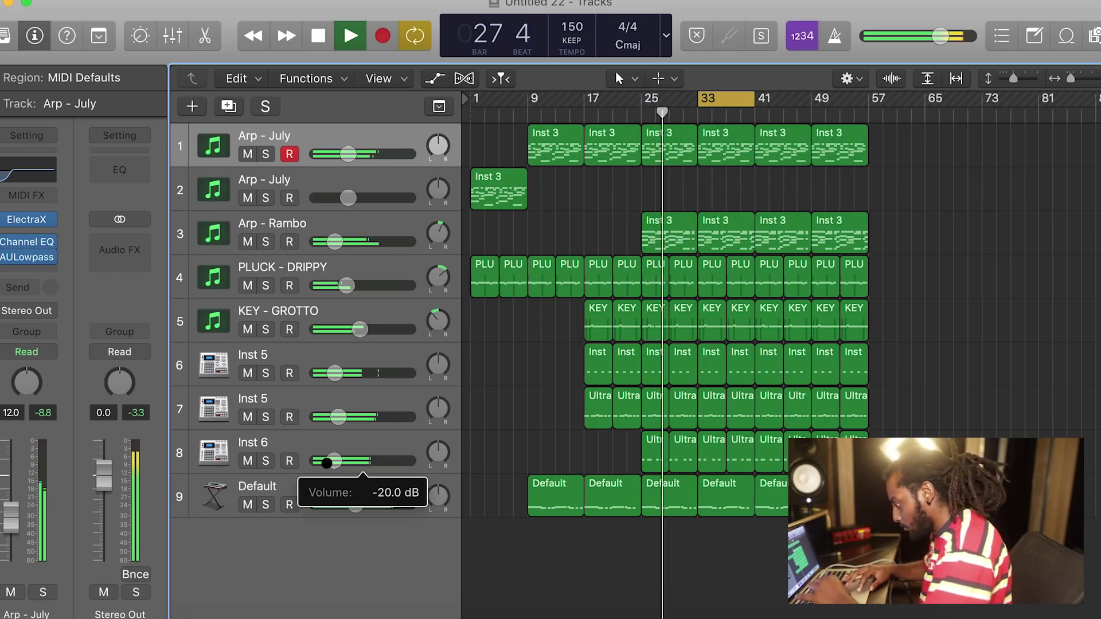
drag(327, 463, 330, 458)
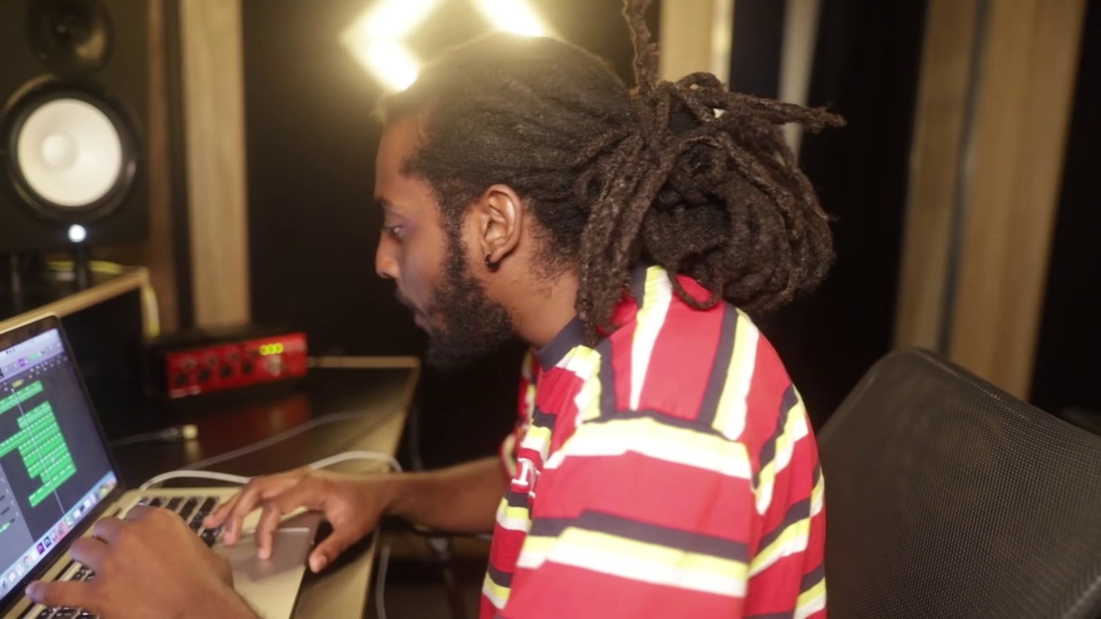
Delete the Arp - Rambo, PLUCK - DRIPPY, KEY - GROTTO and Inst 6 regions in bars 33 to 40.
key(space)
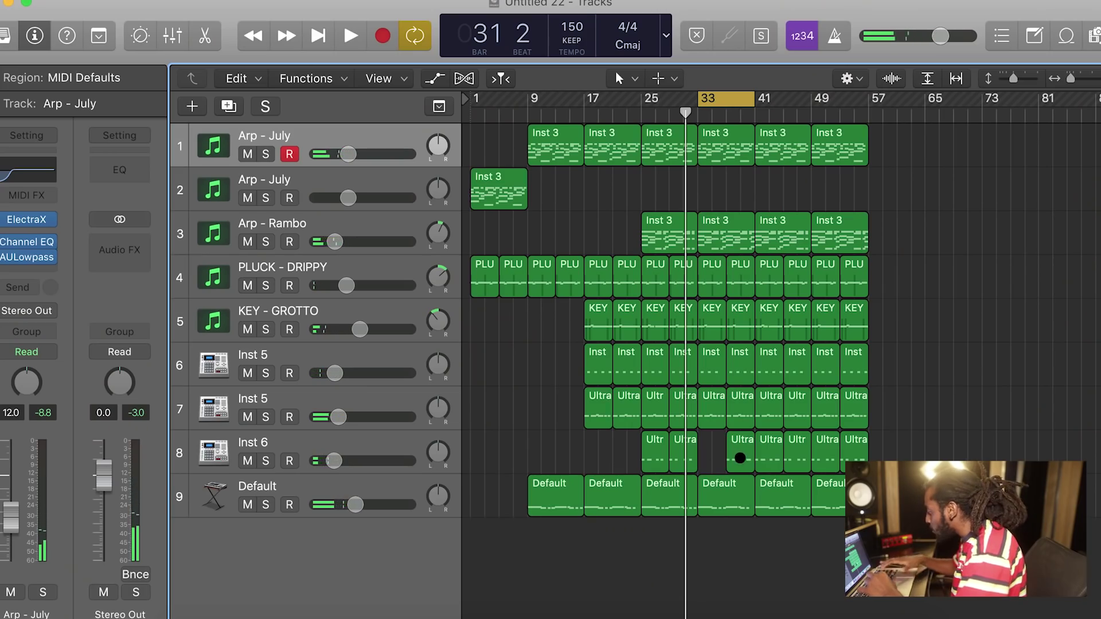
drag(712, 200, 731, 327)
key(Delete)
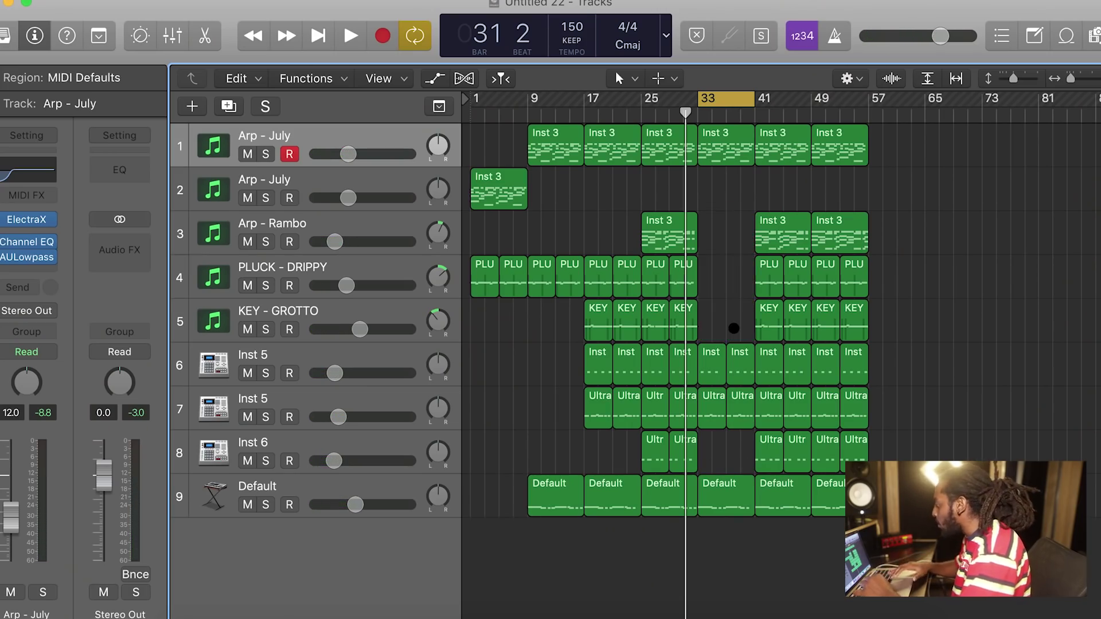
key(space)
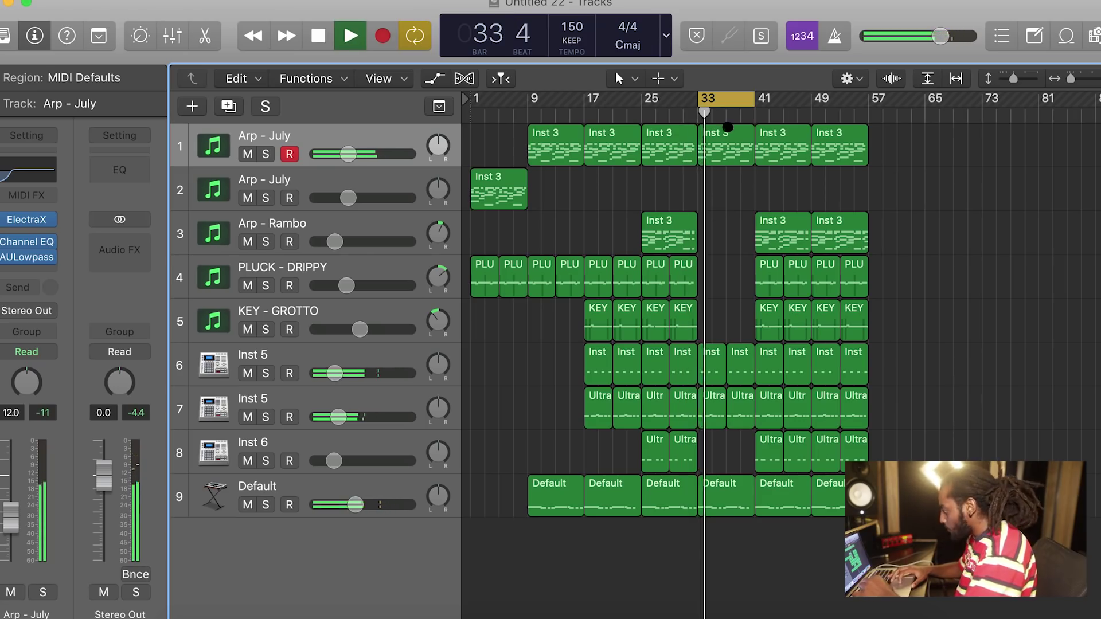
Set the cycle range to bars 41 to 49 and delete the Arp - Rambo and KEY - GROTTO regions in it.
drag(727, 102, 782, 103)
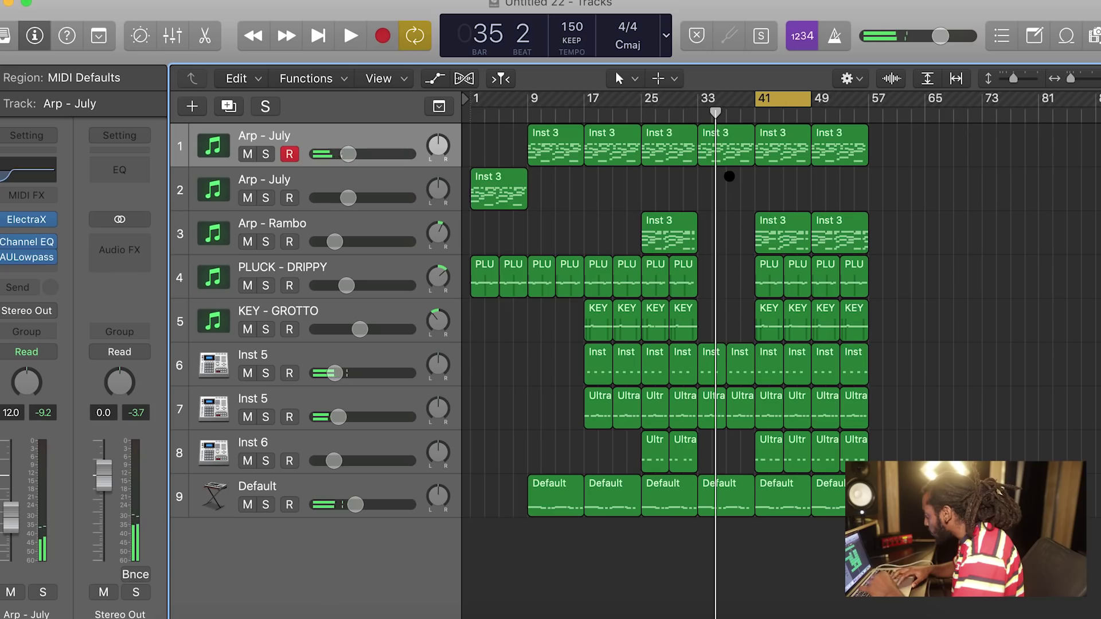
click(786, 236)
key(Delete)
click(788, 325)
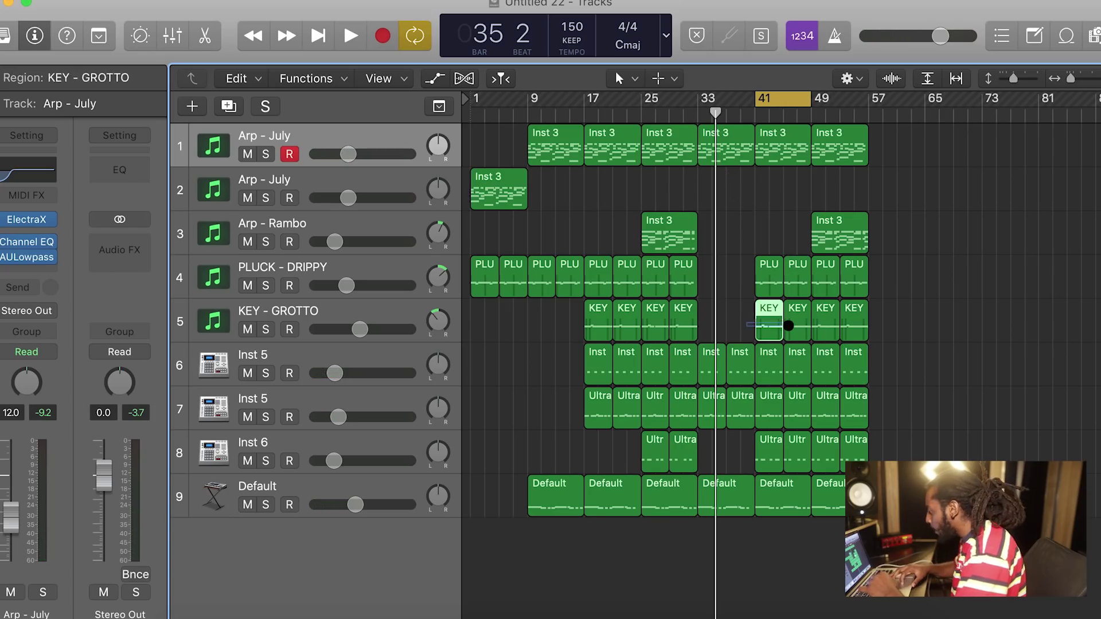
key(space)
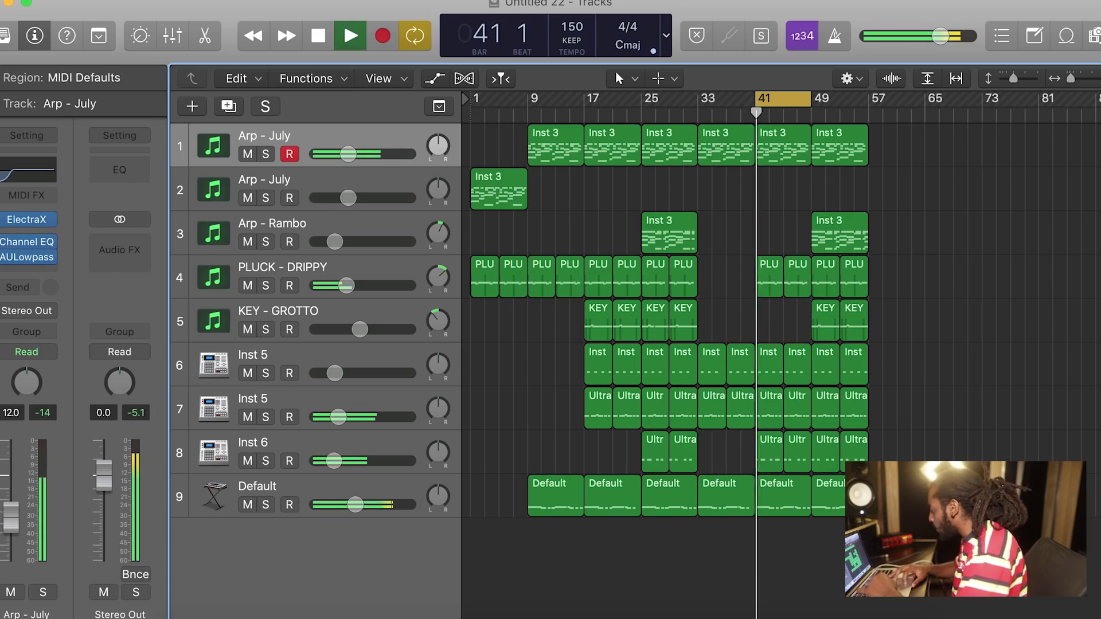
Delete the regions on all tracks from bar 49 to the end of the arrangement.
drag(890, 520, 826, 147)
key(Delete)
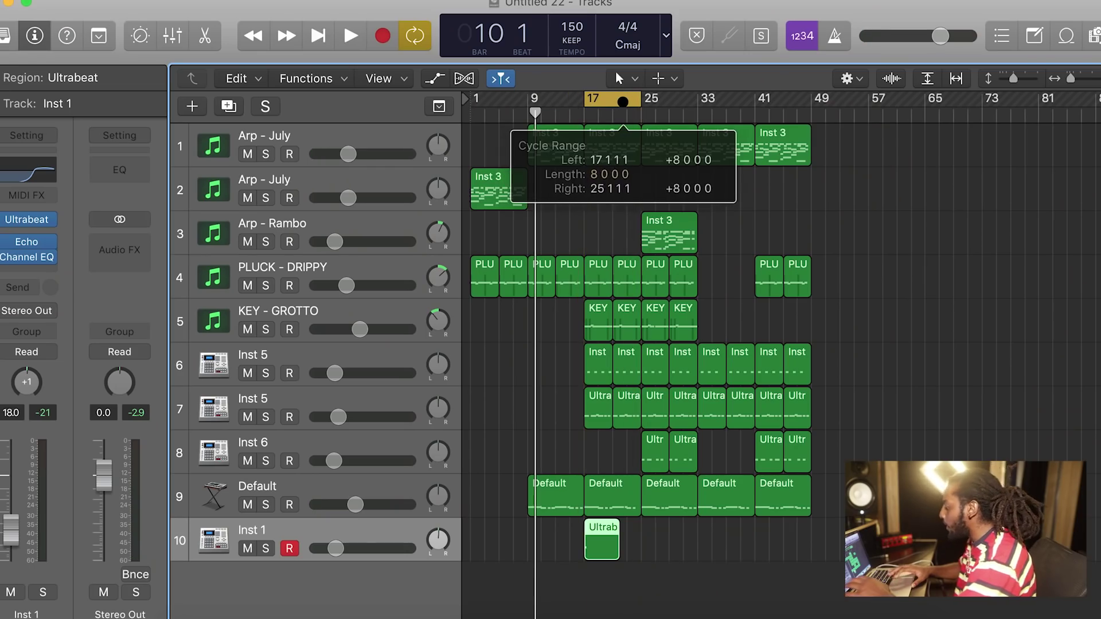
Copy the Inst 1 track's Ultrabeat region from bar 17 to bars 25 and 33.
key(space)
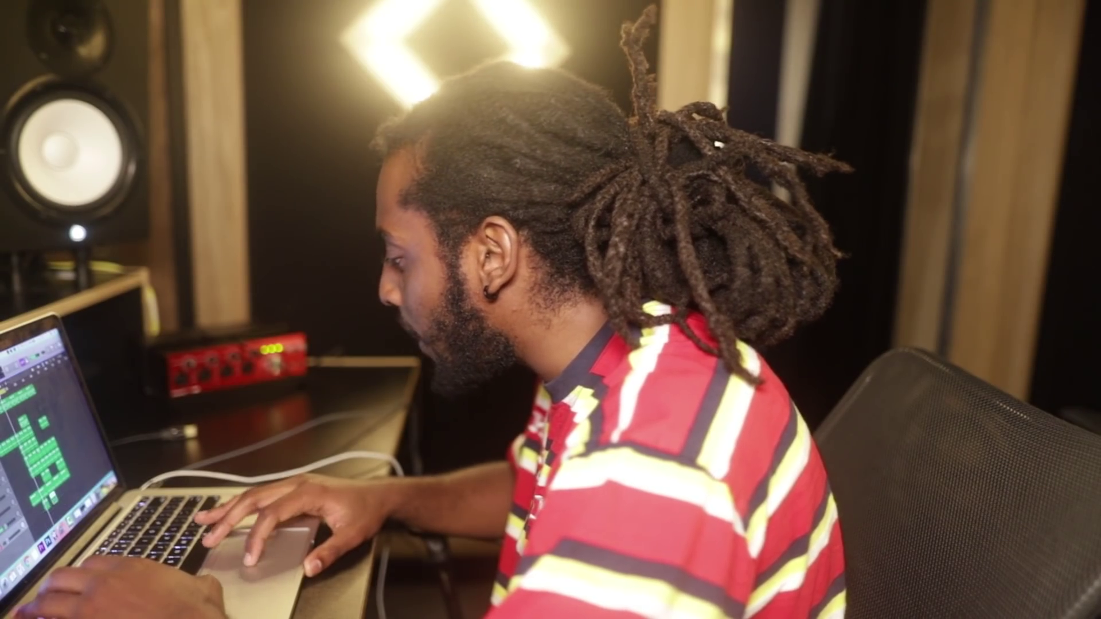
drag(659, 538, 718, 540)
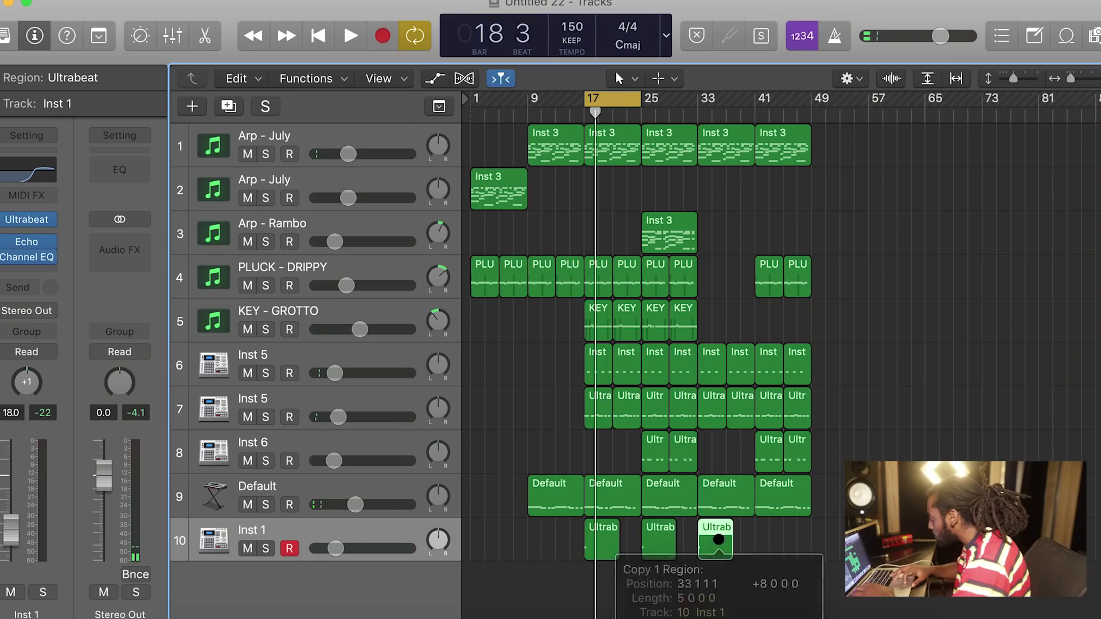
key(space)
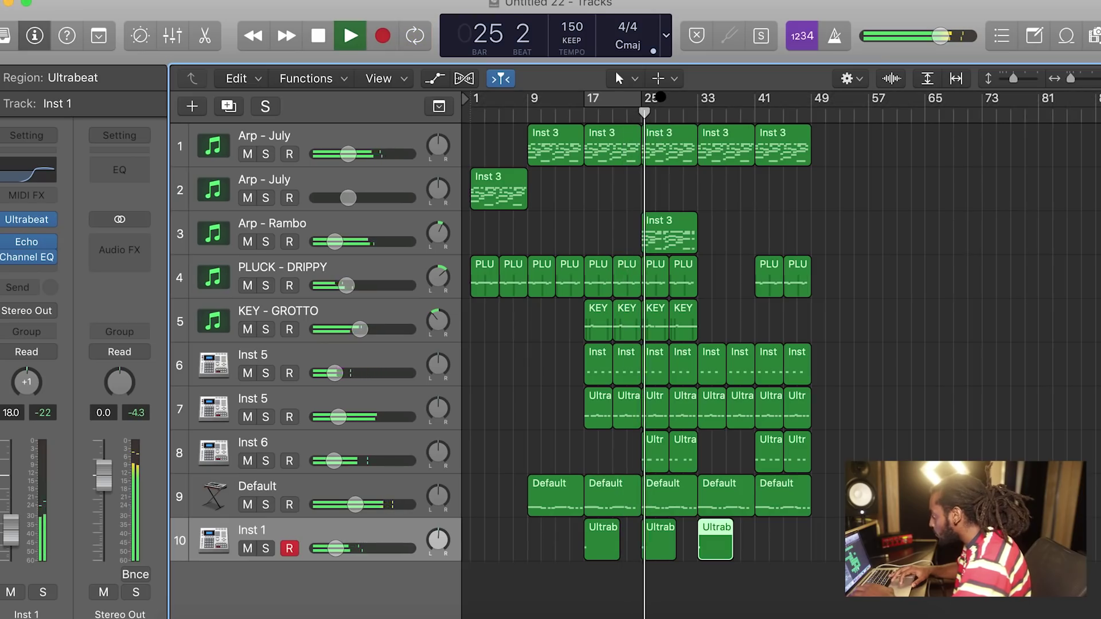
Move the Inst 1 region from bar 25 to bar 41 and delete the Inst 1 region at bar 33.
drag(665, 538, 771, 551)
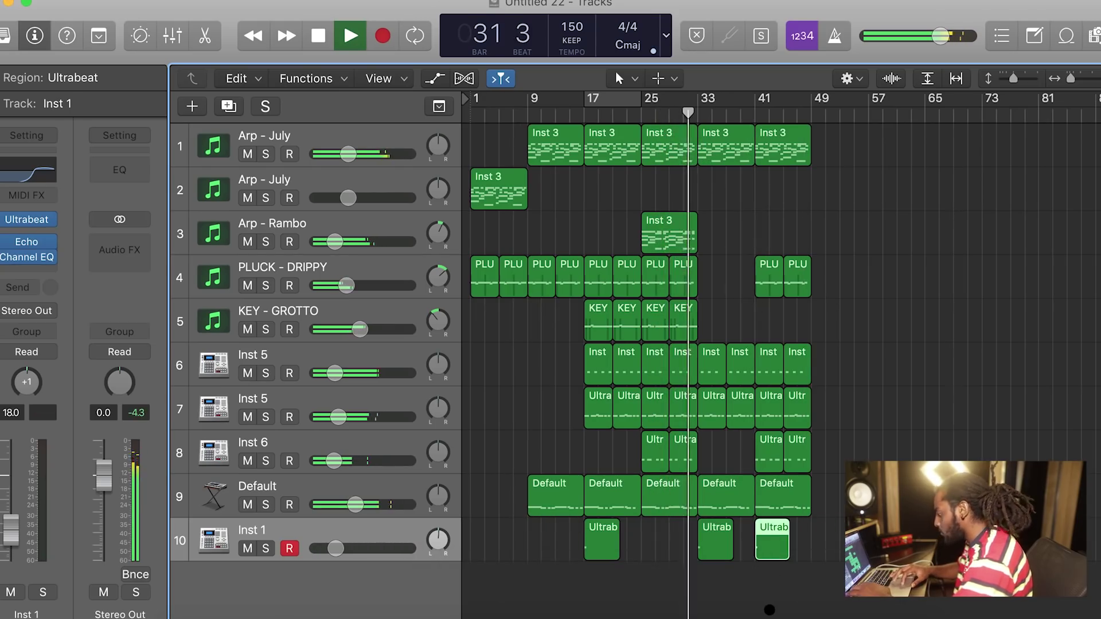
click(777, 580)
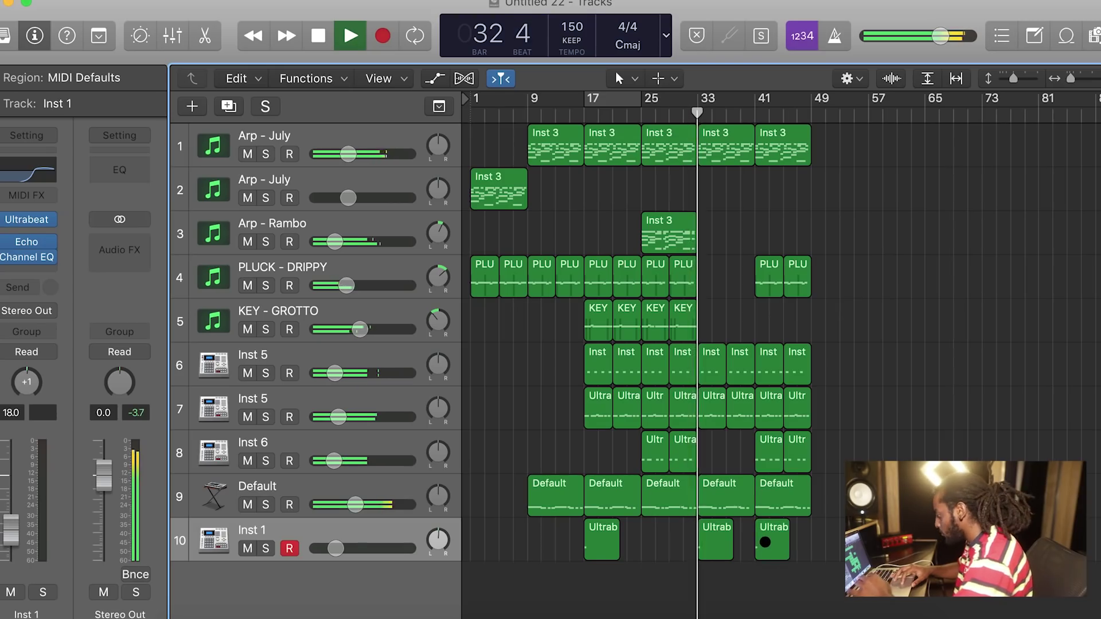
click(727, 542)
key(Delete)
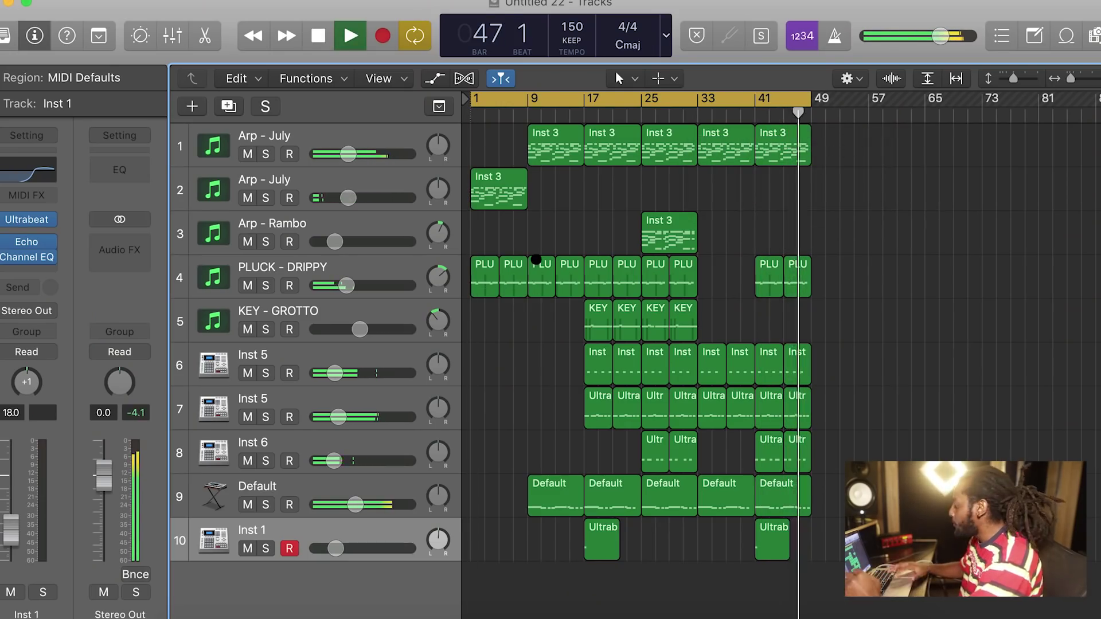
Repeat all regions of bars 1 to 48 once from bar 49, and turn off cycle mode.
key(super+a)
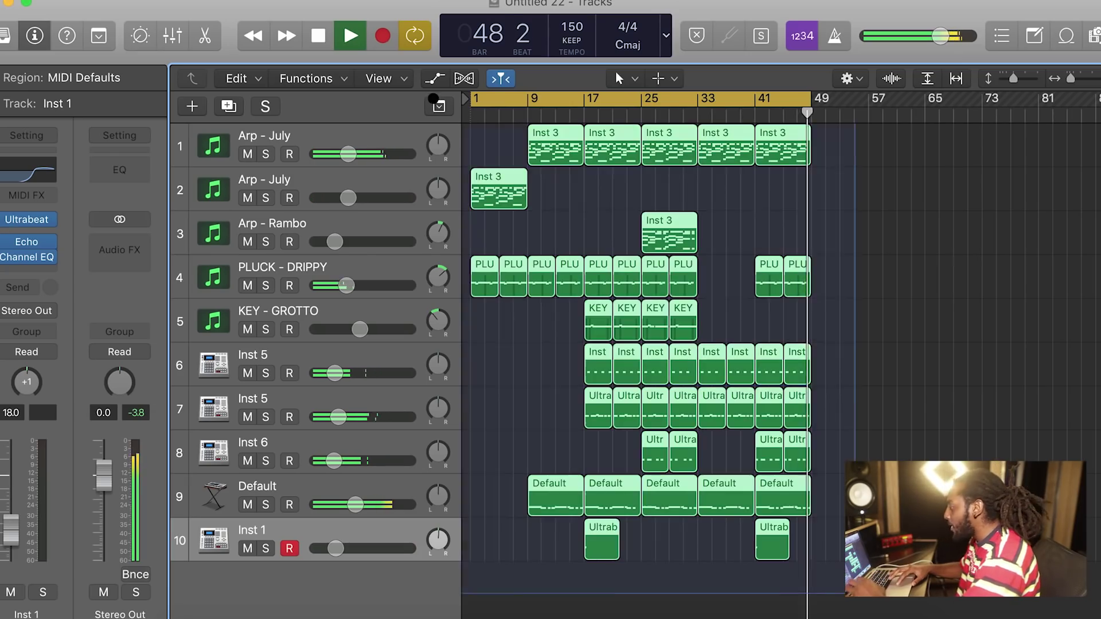
key(super+r)
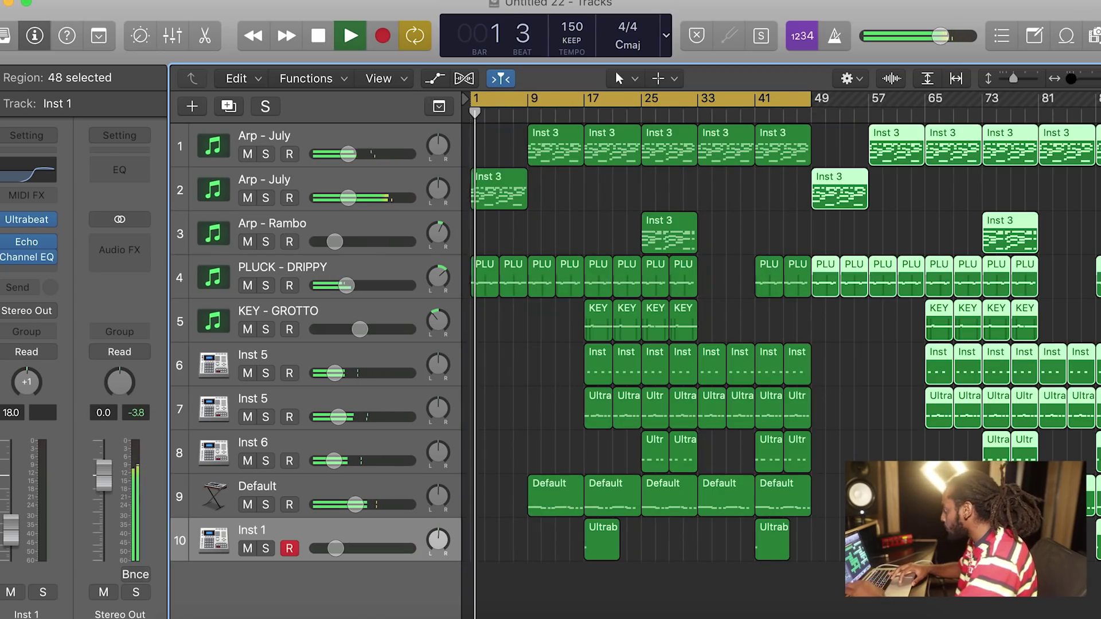
key(super+Left)
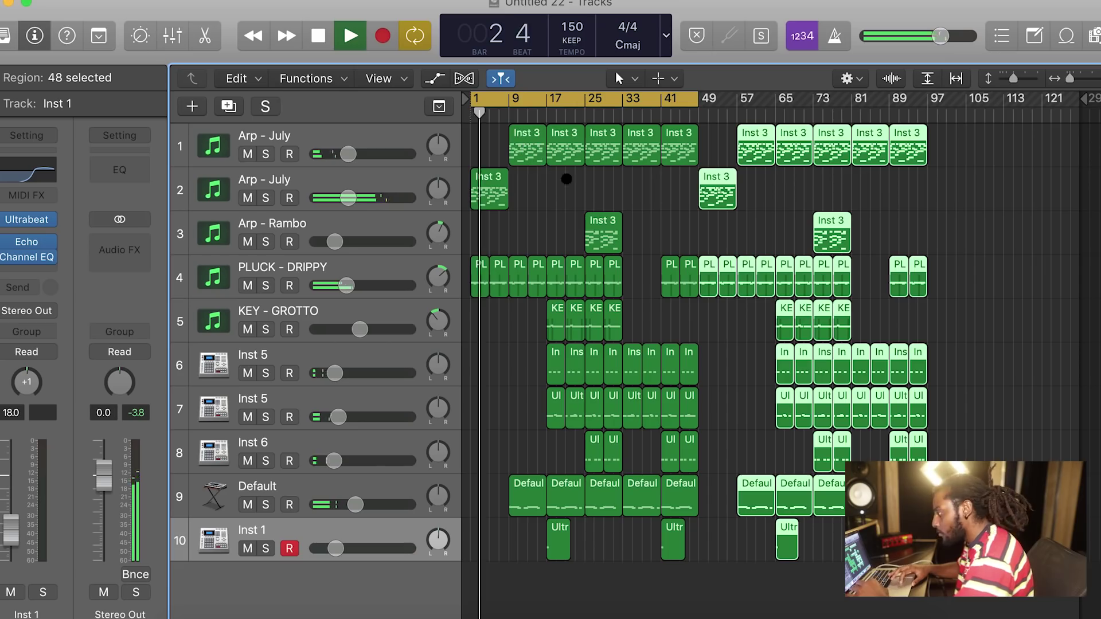
click(638, 94)
click(820, 541)
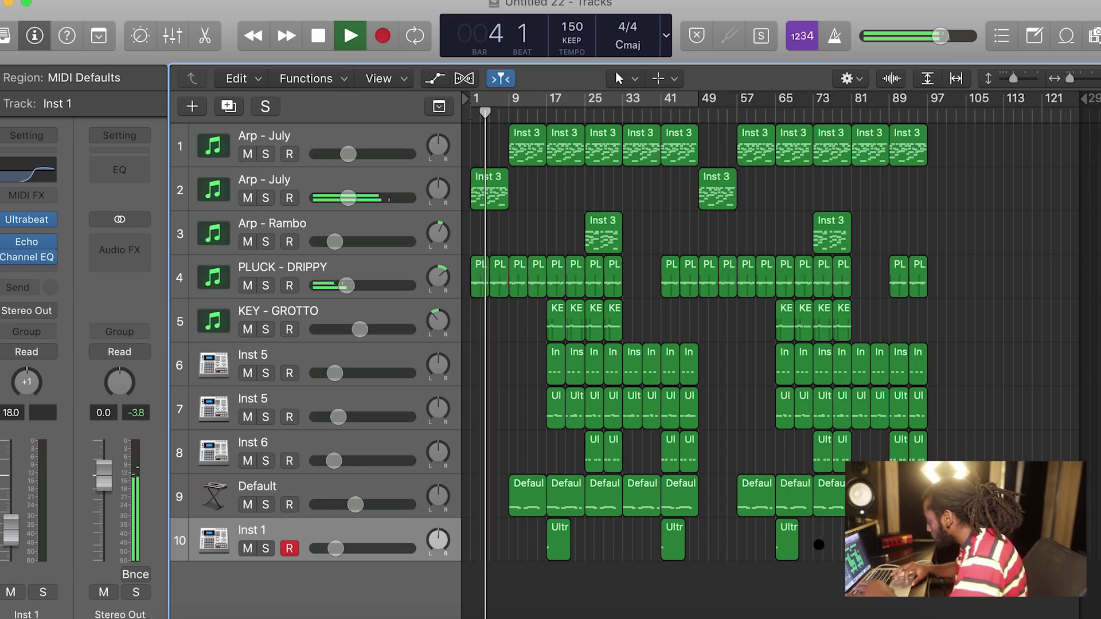
Copy the regions on all tracks in bars 65 to 80 to bar 97.
drag(838, 567, 783, 125)
drag(790, 142, 945, 147)
click(1013, 192)
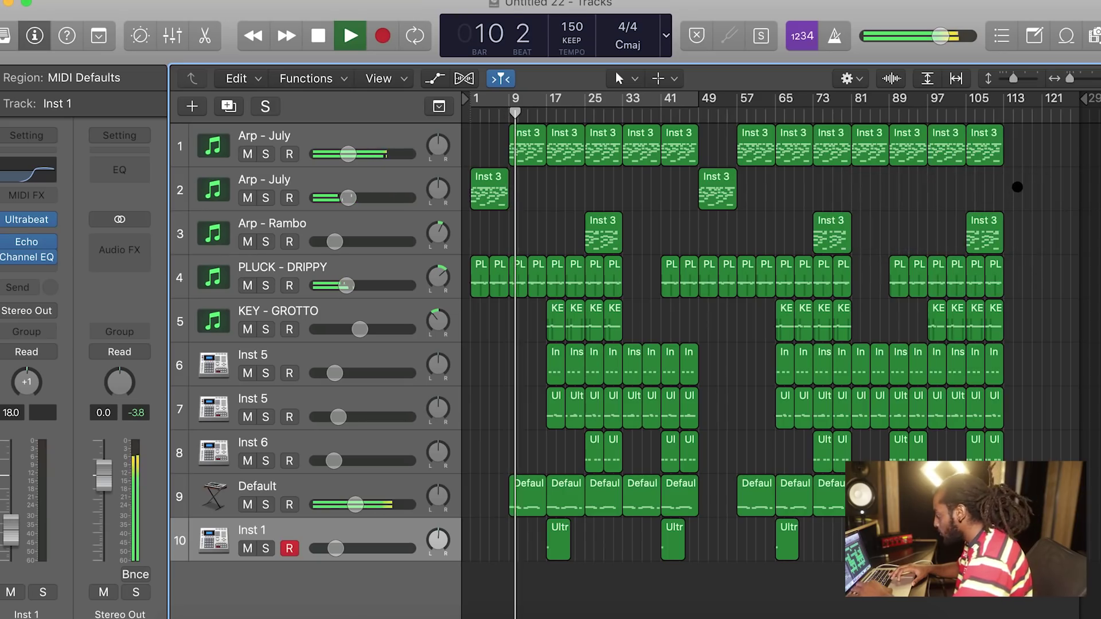
Copy the Arp - July, Arp - Rambo, PLUCK - DRIPPY and KEY - GROTTO regions in bars 105 to 112 to bar 113.
click(977, 151)
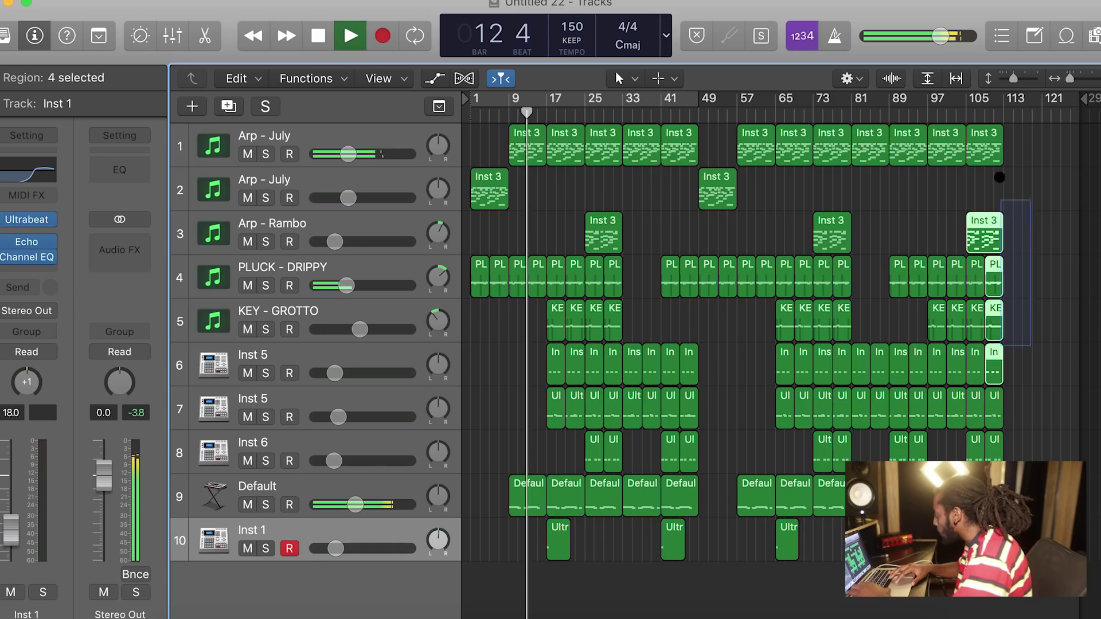
drag(968, 164, 1020, 145)
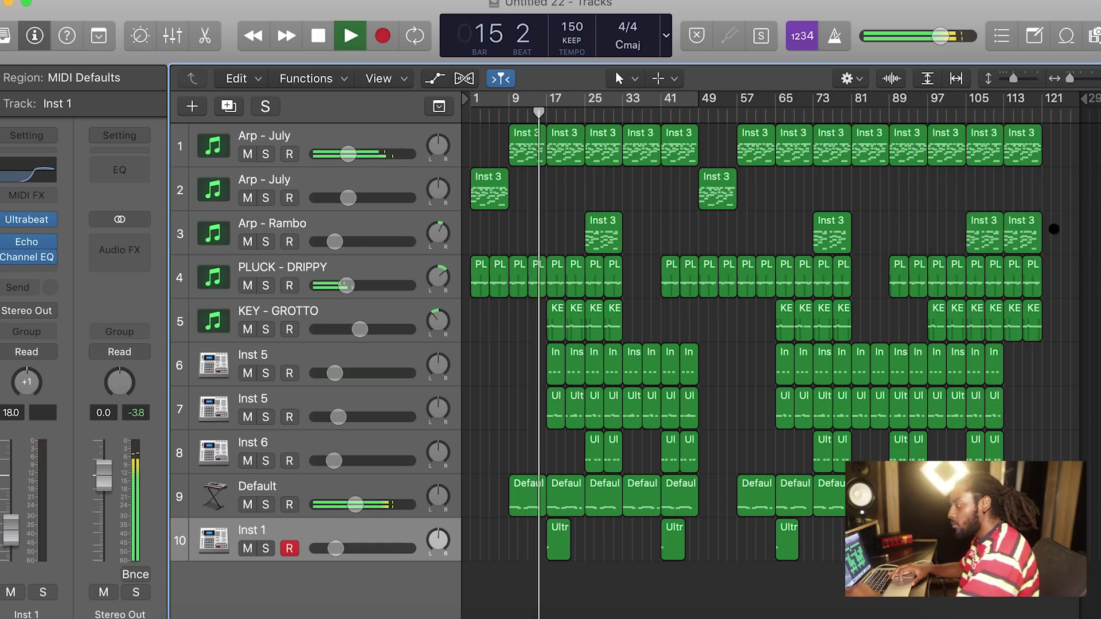